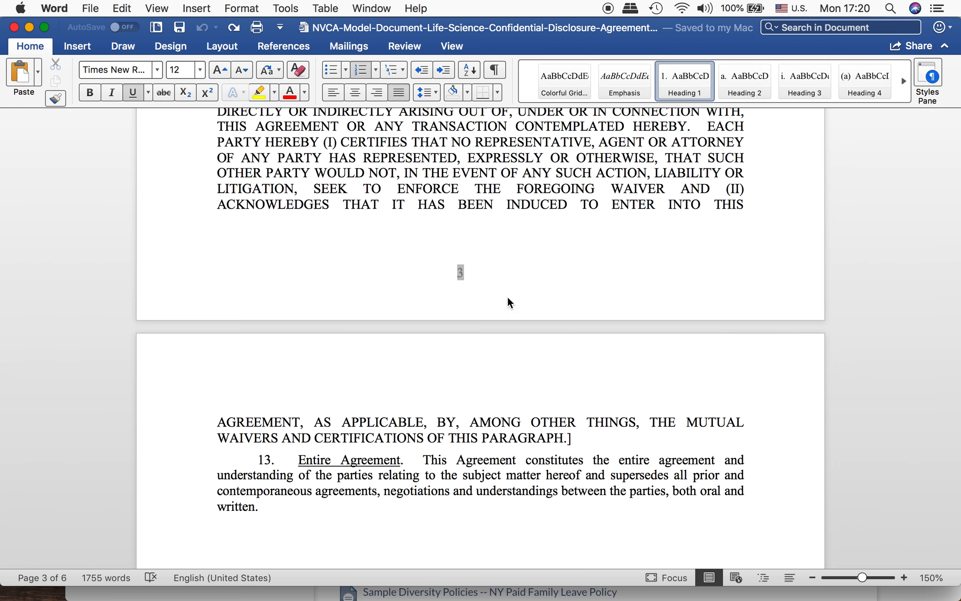
# Step: Review the confidentiality agreement's introduction and opening clauses for blanks that need filling in
pyautogui.scroll(10, 422, 237)
pyautogui.scroll(20, 423, 236)
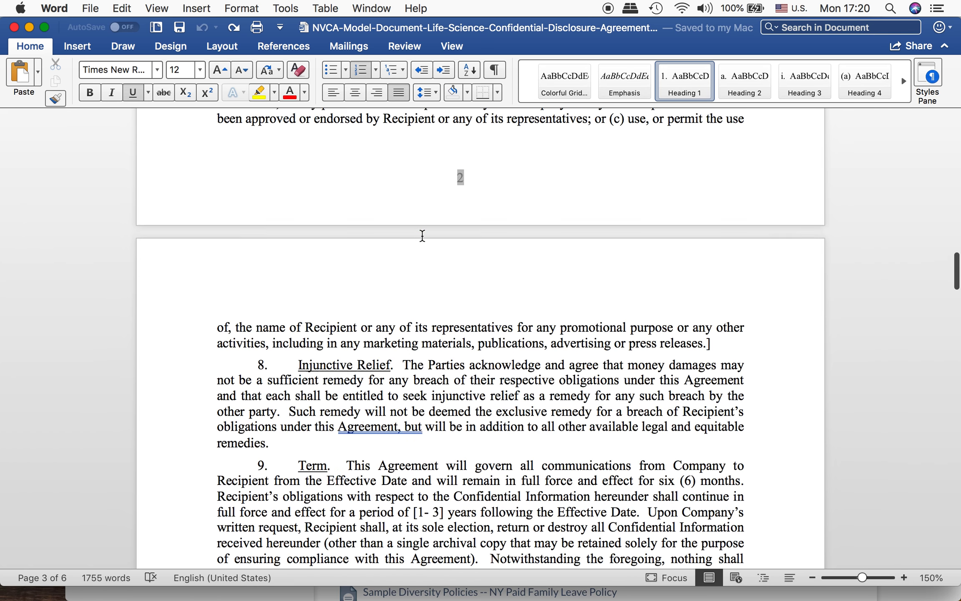
pyautogui.scroll(15, 422, 236)
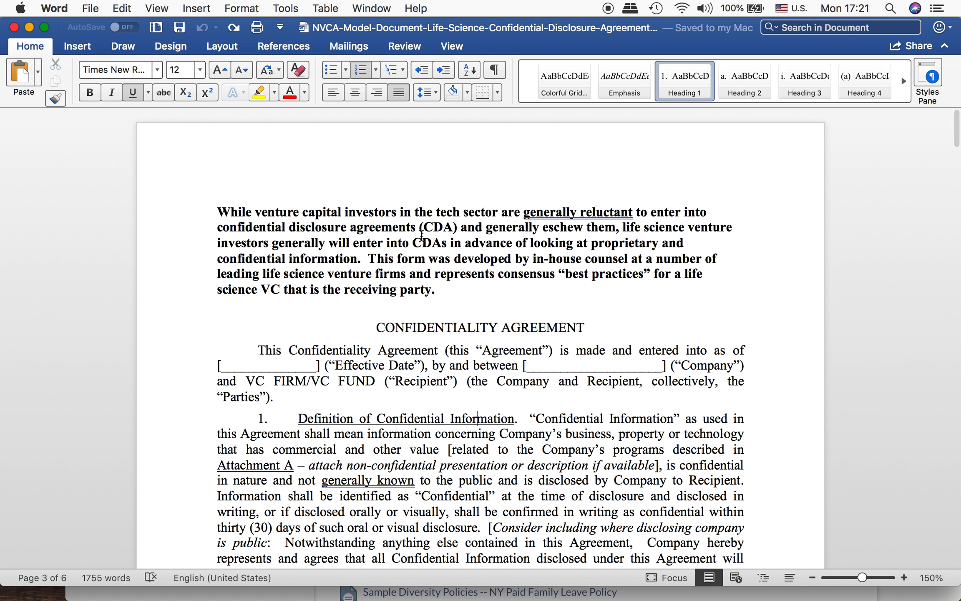
pyautogui.click(392, 227)
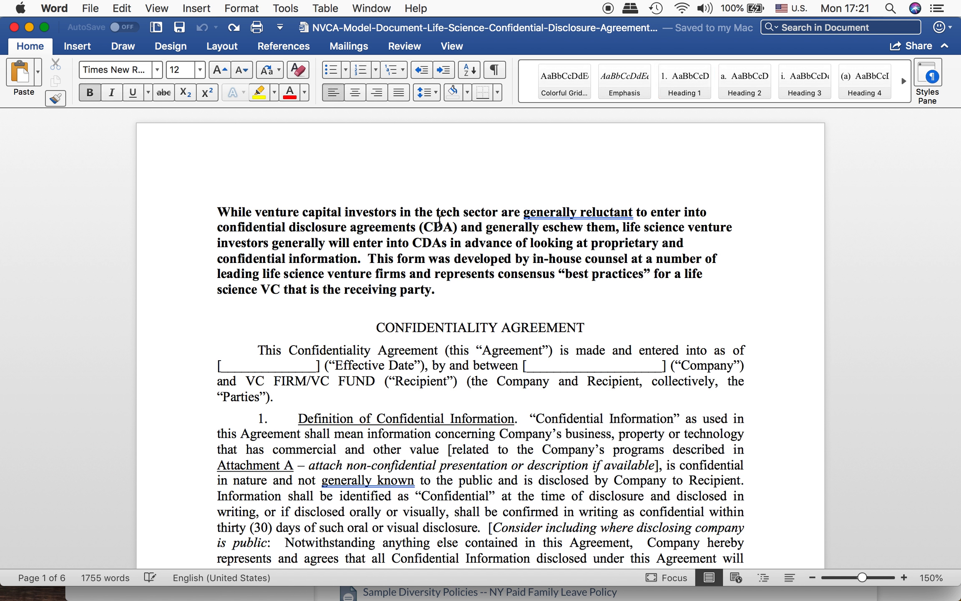
pyautogui.scroll(-2, 452, 236)
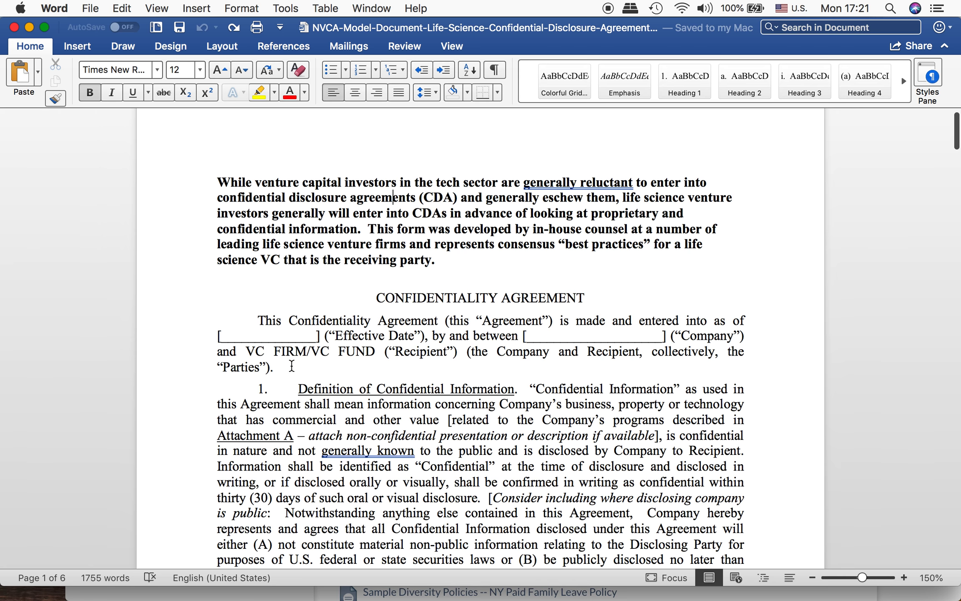
pyautogui.scroll(-8, 382, 391)
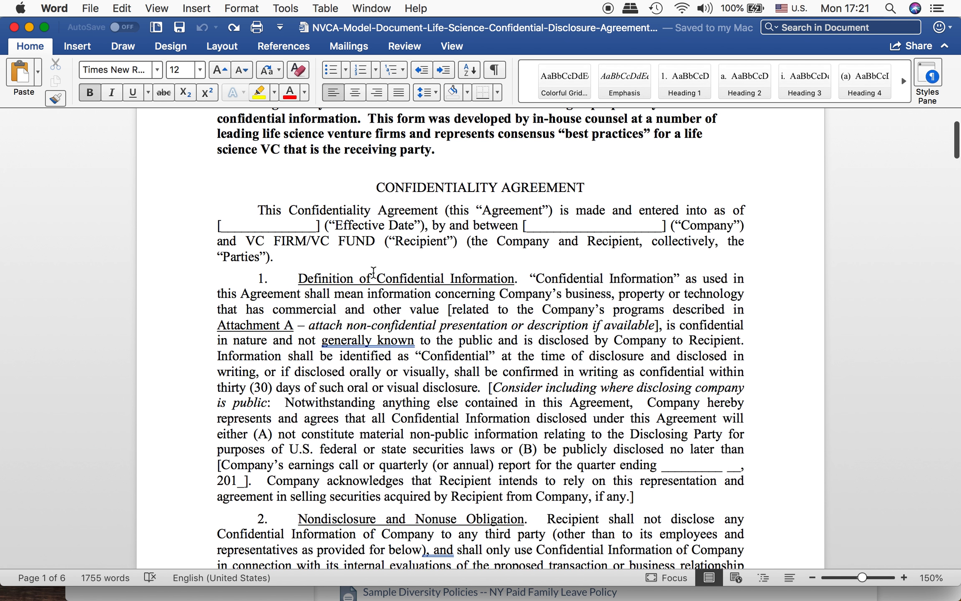
pyautogui.scroll(-2, 551, 449)
pyautogui.scroll(-9, 551, 450)
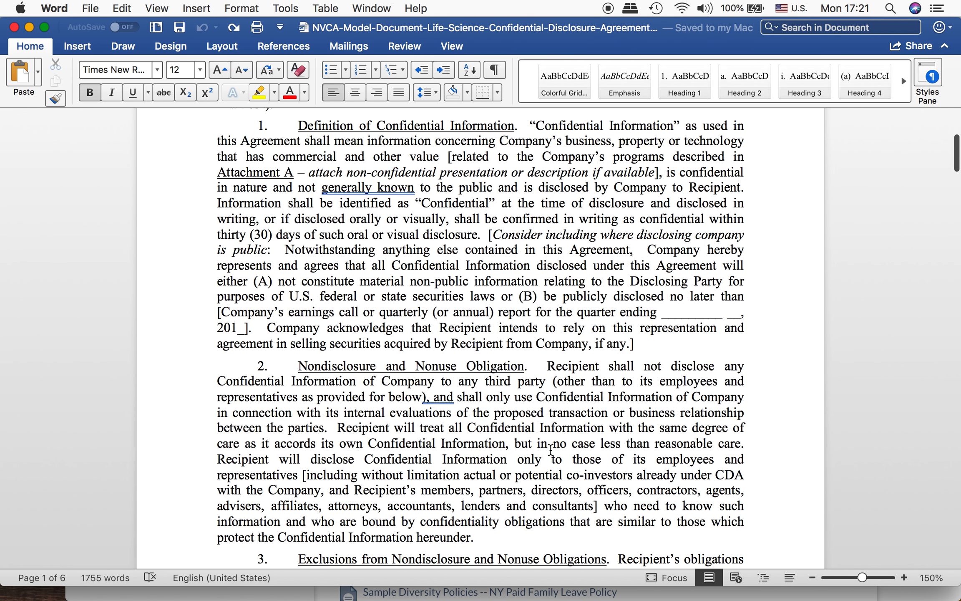
pyautogui.scroll(-6, 551, 450)
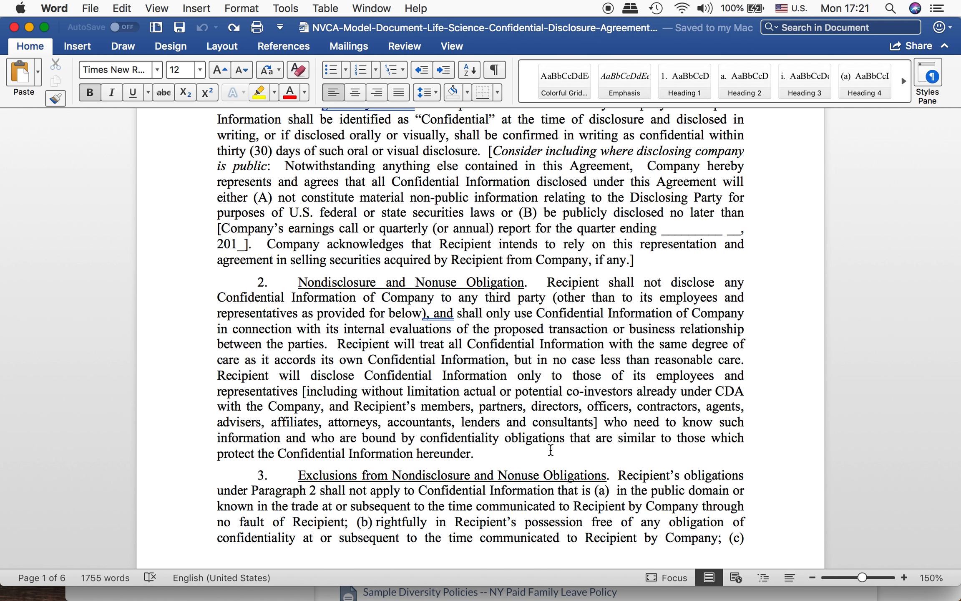
pyautogui.scroll(13, 550, 450)
pyautogui.scroll(1, 550, 449)
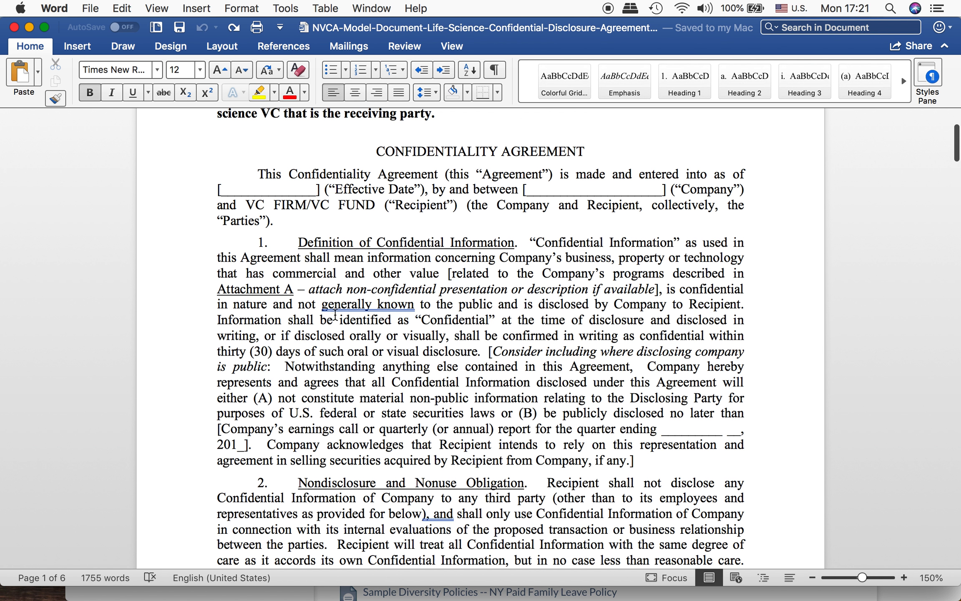
# Step: Replace the bracketed effective date blank in the opening paragraph with the placeholder {EffectiveDate.YMD}
pyautogui.click(634, 170)
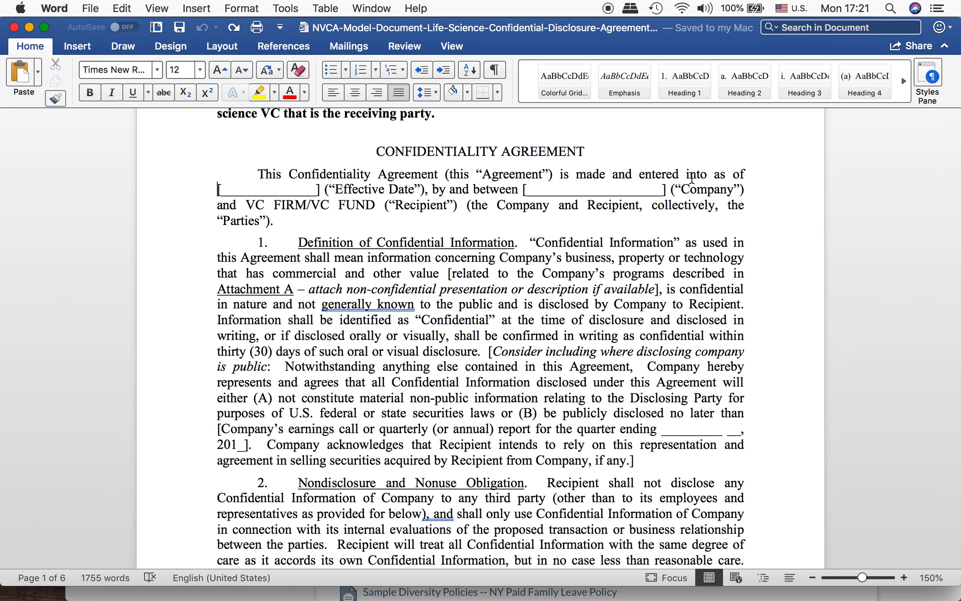
pyautogui.hotkey('shift', 'Right')
pyautogui.hotkey('shift', 'Right')
pyautogui.hotkey('shift', 'Right')
pyautogui.hotkey('shift', 'Right')
pyautogui.hotkey('shift', 'Right')
pyautogui.hotkey('shift', 'Right')
pyautogui.hotkey('shift', 'Right')
pyautogui.hotkey('shift', 'Right')
pyautogui.hotkey('shift', 'Right')
pyautogui.hotkey('shift', 'Right')
pyautogui.hotkey('shift', 'Right')
pyautogui.hotkey('shift', 'Right')
pyautogui.hotkey('shift', 'Right')
pyautogui.hotkey('shift', 'Right')
pyautogui.hotkey('shift', 'Right')
pyautogui.hotkey('shift', 'Right')
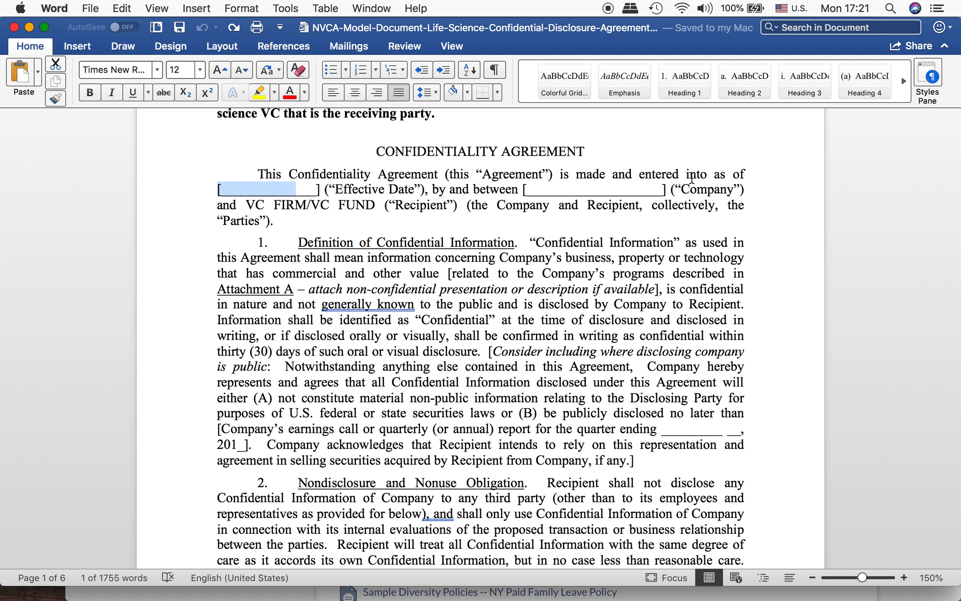
pyautogui.press('BackSpace')
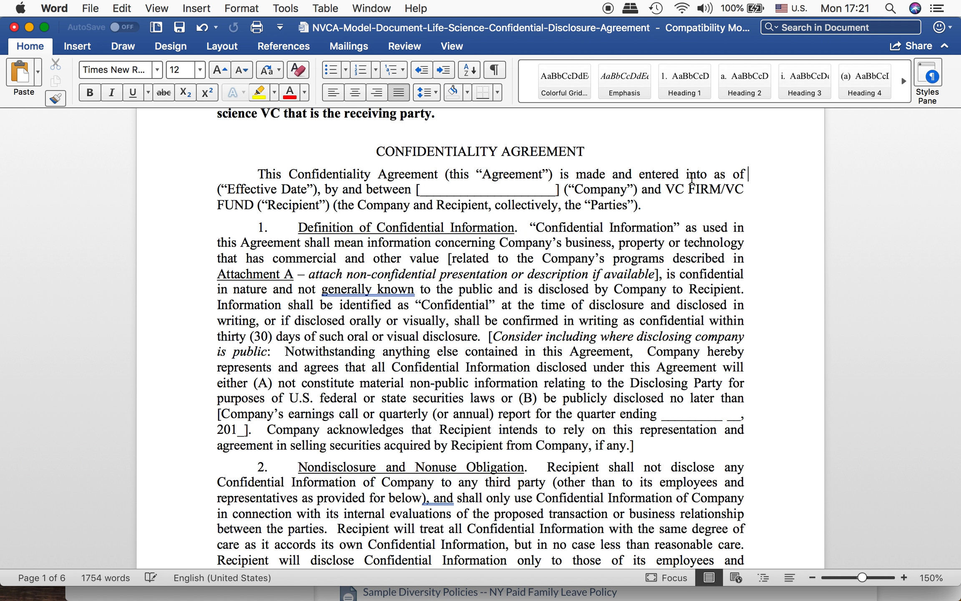
pyautogui.write('{')
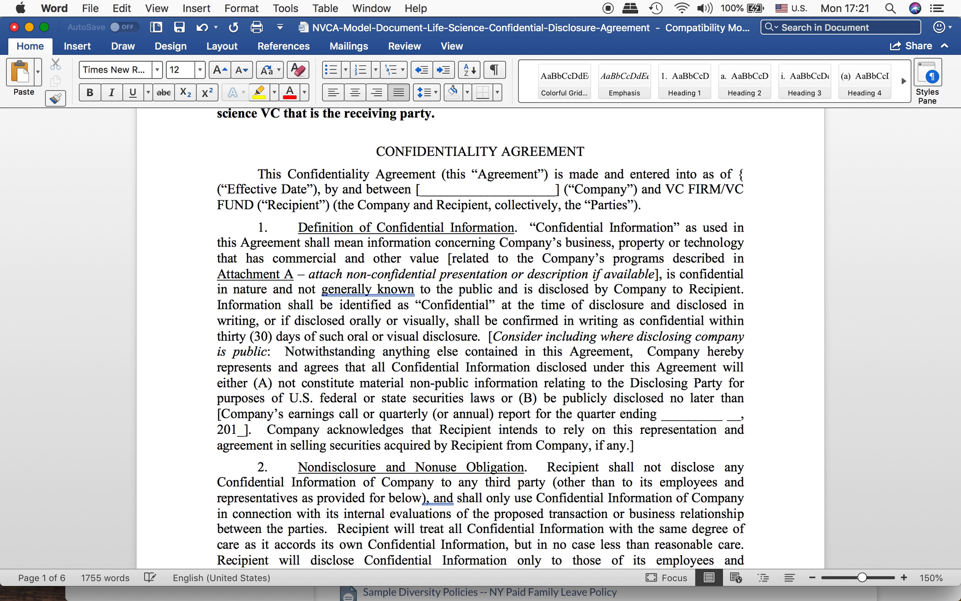
pyautogui.write('Effect')
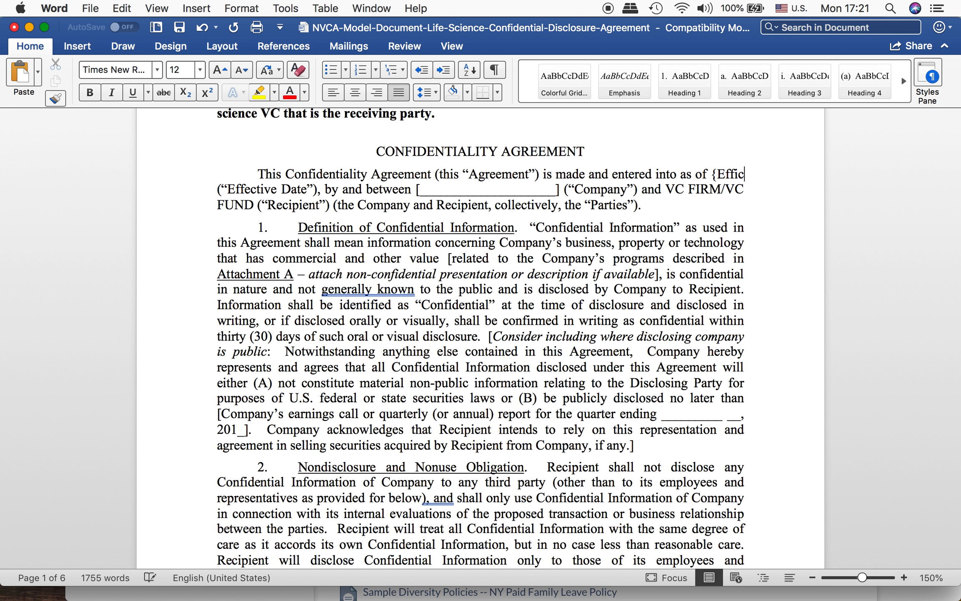
pyautogui.write('ive')
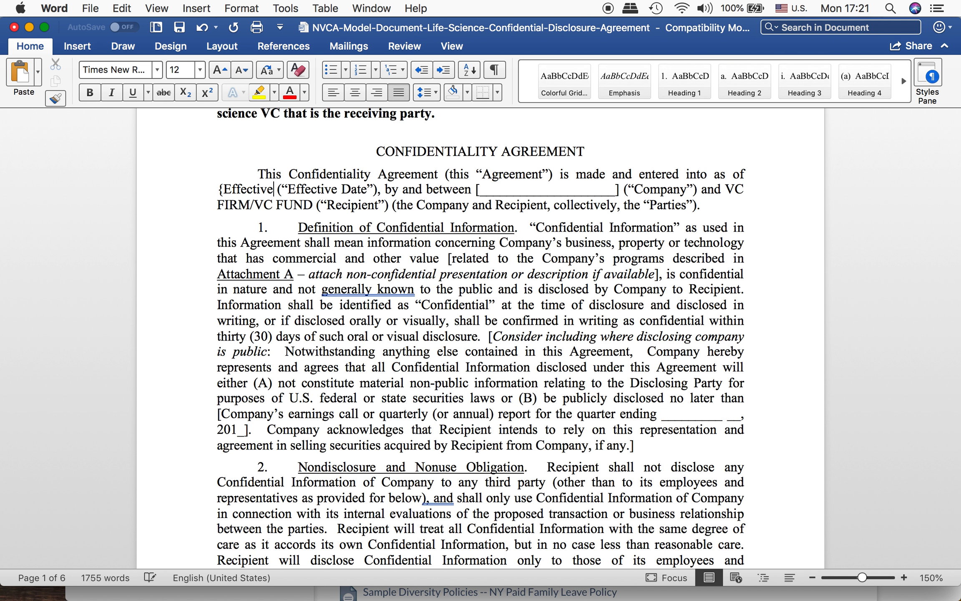
pyautogui.write('Date')
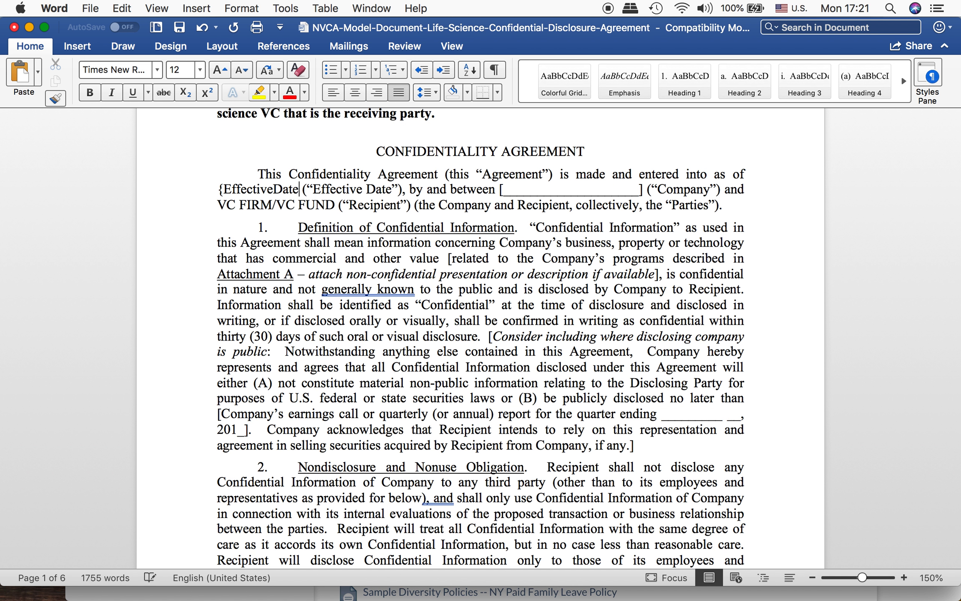
pyautogui.write('.Y')
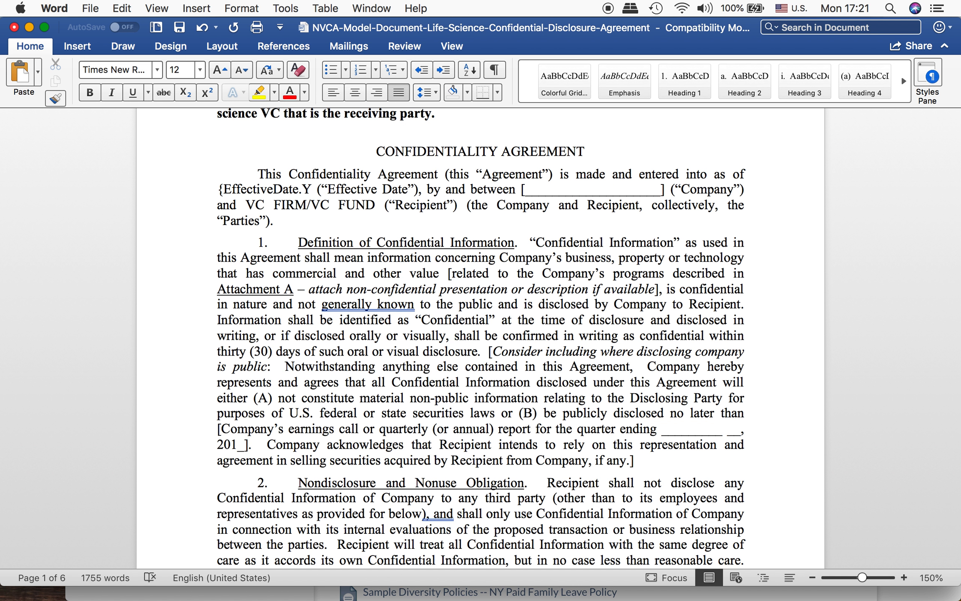
pyautogui.write('MD')
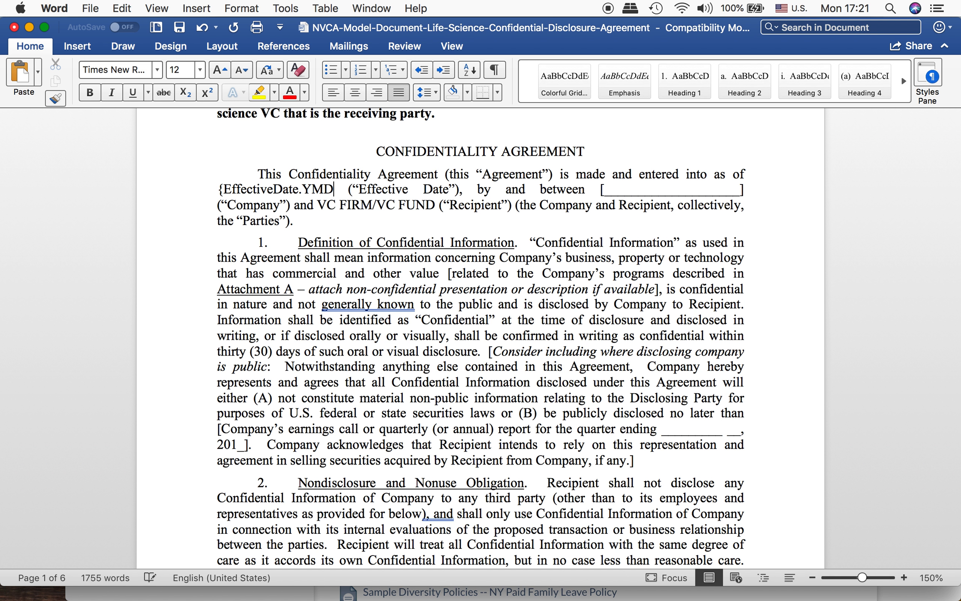
pyautogui.write('}')
# Step: Replace the bracketed blank before (“Company”) in the opening paragraph with the unclosed placeholder text {P1.N,E,A
pyautogui.press('Right')
pyautogui.press('Right')
pyautogui.press('Right')
pyautogui.press('Right')
pyautogui.press('Right')
pyautogui.press('Right')
pyautogui.press('Right')
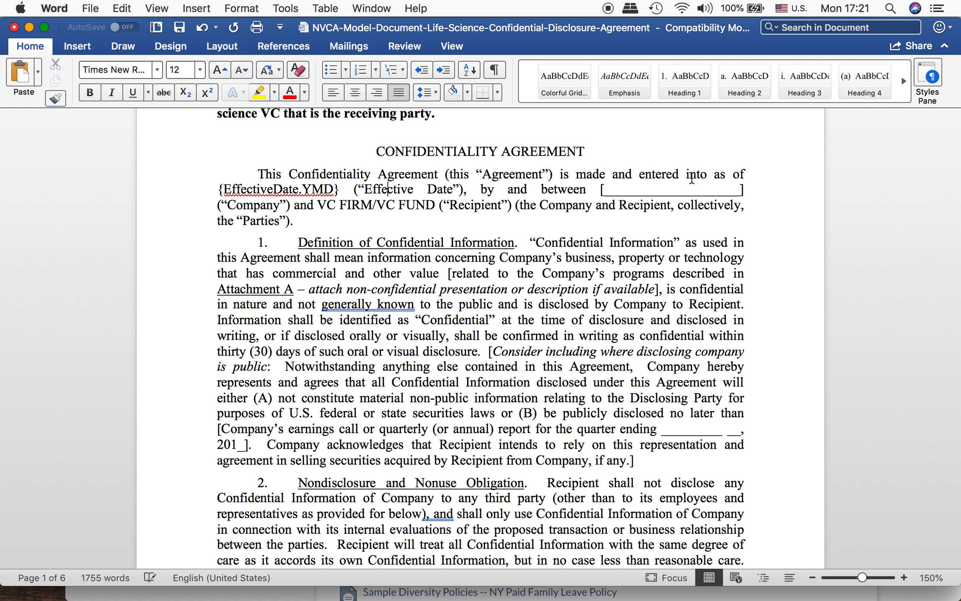
pyautogui.press('Right')
pyautogui.press('Right')
pyautogui.press('Right')
pyautogui.press('Right')
pyautogui.press('Right')
pyautogui.press('Right')
pyautogui.press('Right')
pyautogui.press('Right')
pyautogui.press('Right')
pyautogui.press('Right')
pyautogui.press('Right')
pyautogui.press('Right')
pyautogui.press('Right')
pyautogui.press('Right')
pyautogui.press('Right')
pyautogui.write('{')
pyautogui.hotkey('shift', 'Right')
pyautogui.hotkey('shift', 'Right')
pyautogui.hotkey('shift', 'Right')
pyautogui.hotkey('shift', 'Right')
pyautogui.hotkey('shift', 'Right')
pyautogui.hotkey('shift', 'Right')
pyautogui.hotkey('shift', 'Right')
pyautogui.hotkey('shift', 'Right')
pyautogui.hotkey('shift', 'Right')
pyautogui.hotkey('shift', 'Right')
pyautogui.hotkey('shift', 'Right')
pyautogui.hotkey('shift', 'Right')
pyautogui.hotkey('shift', 'Right')
pyautogui.hotkey('shift', 'Right')
pyautogui.hotkey('shift', 'Right')
pyautogui.hotkey('shift', 'Right')
pyautogui.hotkey('shift', 'Right')
pyautogui.hotkey('shift', 'Right')
pyautogui.hotkey('shift', 'Right')
pyautogui.hotkey('shift', 'Right')
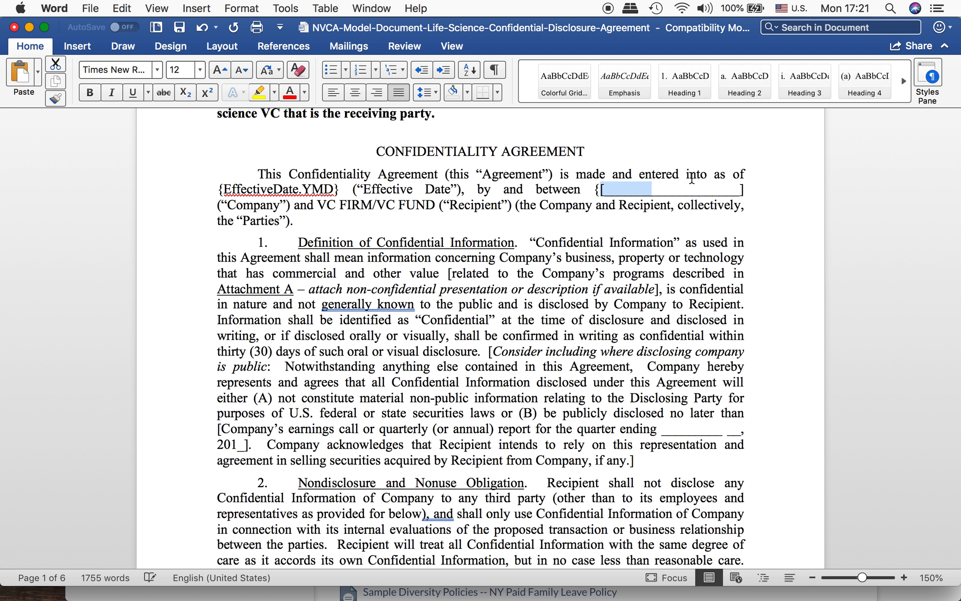
pyautogui.hotkey('shift', 'Right')
pyautogui.hotkey('shift', 'Left')
pyautogui.hotkey('shift', 'Left')
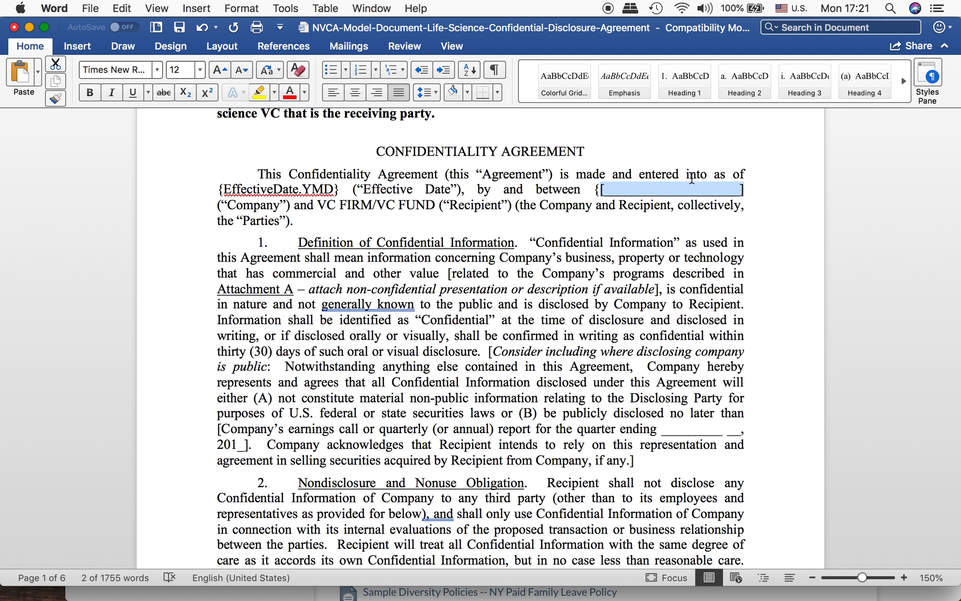
pyautogui.press('BackSpace')
pyautogui.write('P1.')
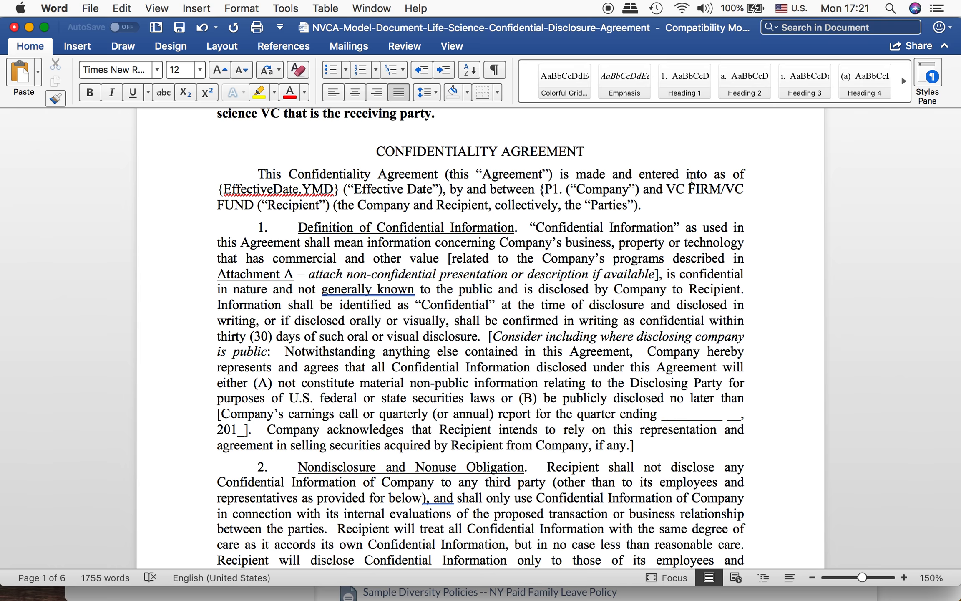
pyautogui.write('N,')
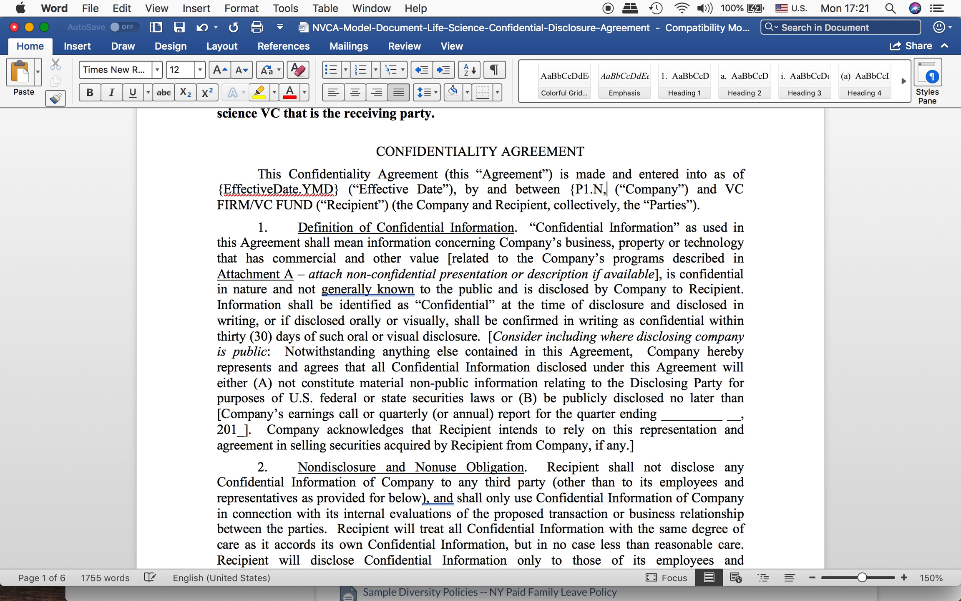
pyautogui.write('E,')
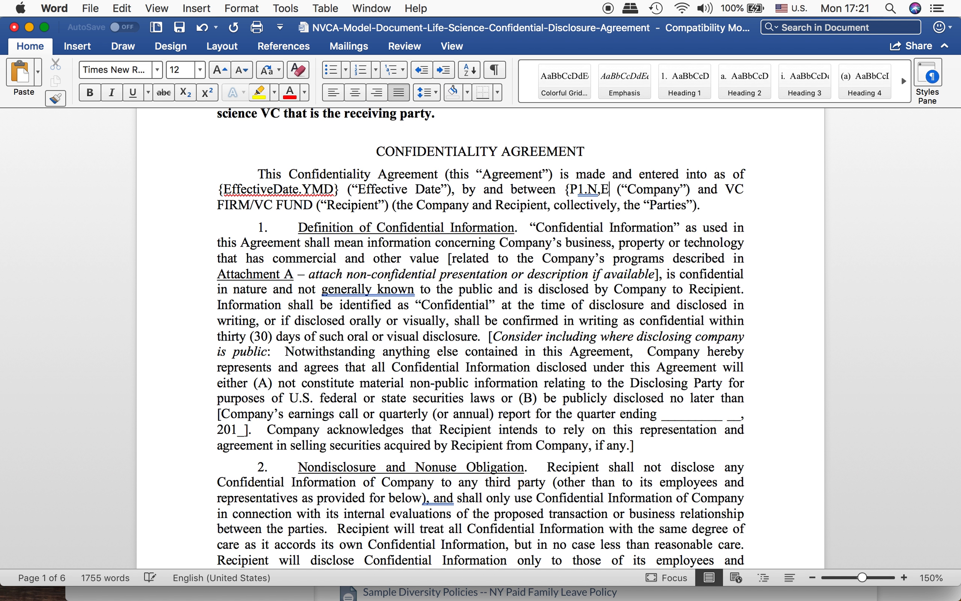
pyautogui.write('A.')
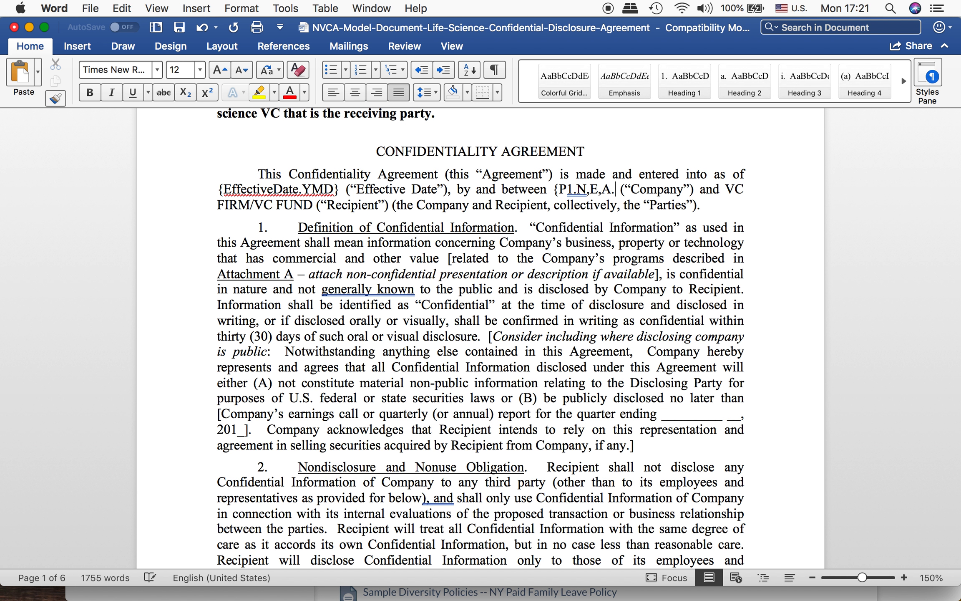
pyautogui.press('BackSpace')
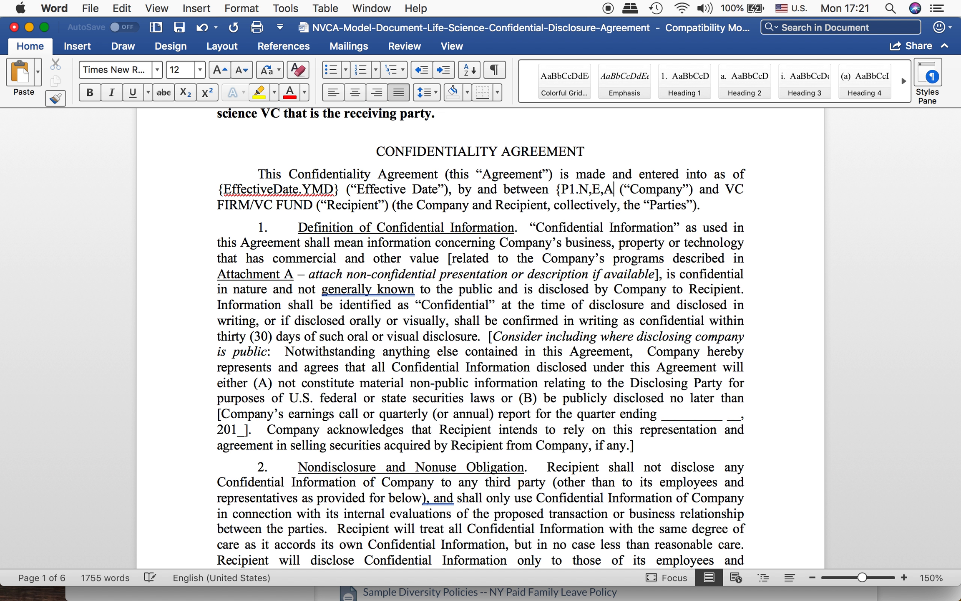
# Step: Insert US. after P1. in the Company placeholder and close it with a brace to read {P1.US.N,E,A}
pyautogui.press('Left')
pyautogui.press('Left')
pyautogui.write('US.')
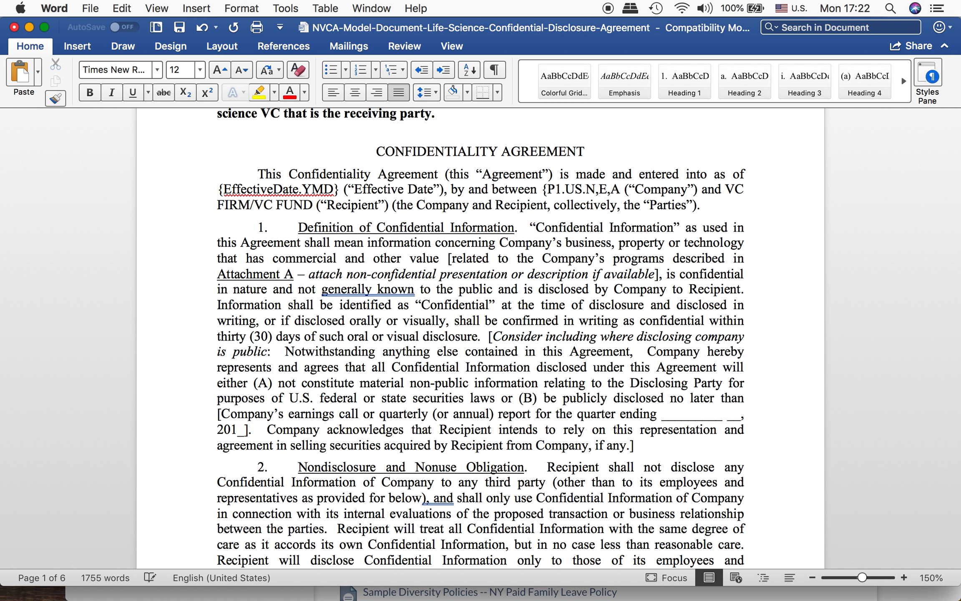
pyautogui.press('Left')
pyautogui.press('Right')
pyautogui.write('}')
# Step: Replace VC FIRM/VC FUND before (“Recipient”) with a copy of the Company placeholder {P1.US.N,E,A}
pyautogui.hotkey('shift', 'Left')
pyautogui.hotkey('shift', 'Left')
pyautogui.hotkey('shift', 'Left')
pyautogui.hotkey('shift', 'Left')
pyautogui.hotkey('shift', 'Left')
pyautogui.hotkey('shift', 'Left')
pyautogui.hotkey('shift', 'Left')
pyautogui.hotkey('shift', 'Left')
pyautogui.hotkey('shift', 'Left')
pyautogui.hotkey('shift', 'Left')
pyautogui.hotkey('shift', 'Left')
pyautogui.hotkey('shift', 'Left')
pyautogui.hotkey('shift', 'Left')
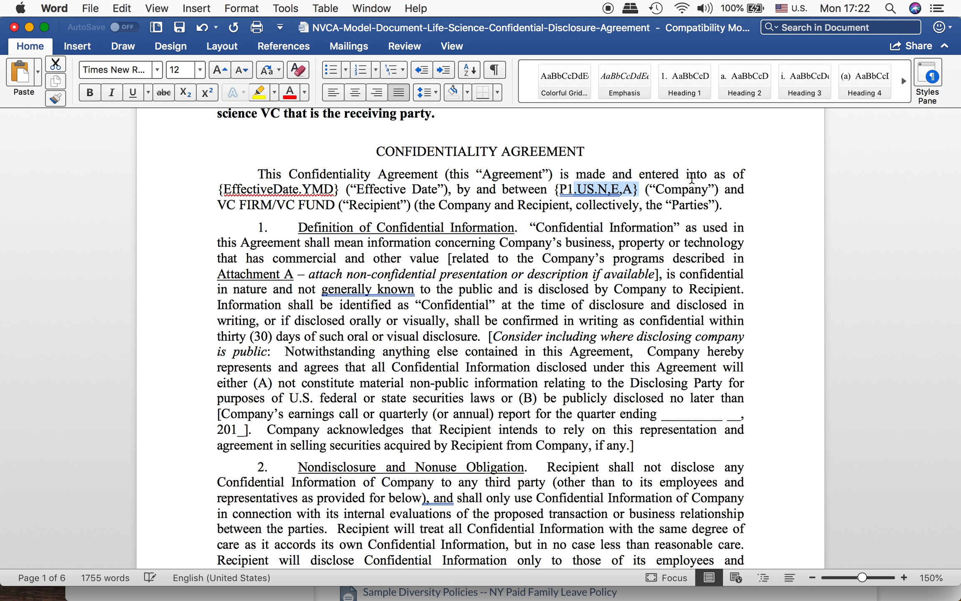
pyautogui.press('super+c')
pyautogui.press('Right')
pyautogui.press('Right')
pyautogui.press('Right')
pyautogui.press('Right')
pyautogui.press('Right')
pyautogui.press('Right')
pyautogui.press('Right')
pyautogui.press('Right')
pyautogui.press('Right')
pyautogui.press('Right')
pyautogui.press('Right')
pyautogui.press('Right')
pyautogui.press('Right')
pyautogui.press('Right')
pyautogui.press('Right')
pyautogui.press('Right')
pyautogui.press('Right')
pyautogui.press('Right')
pyautogui.press('Right')
pyautogui.press('Right')
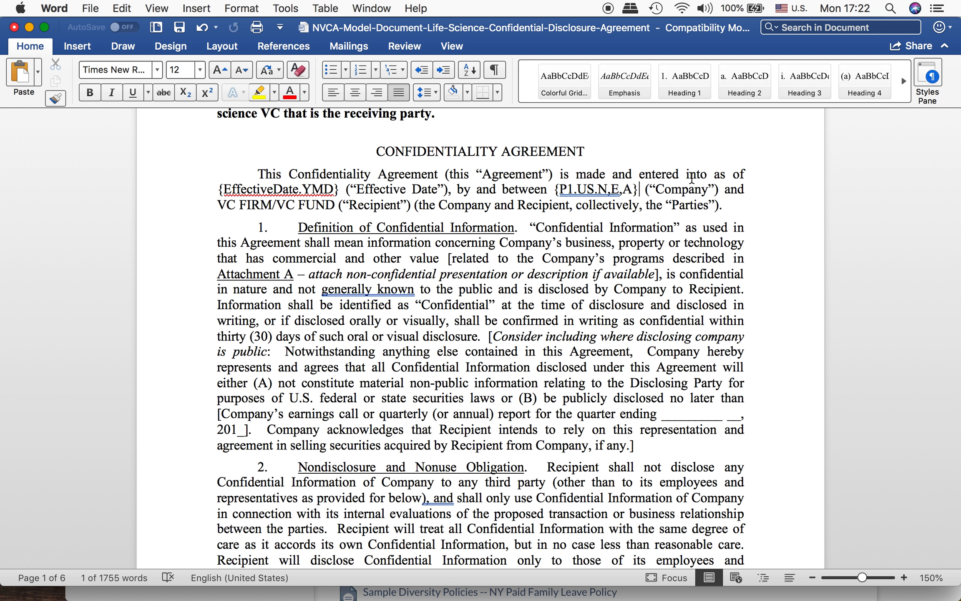
pyautogui.press('Left')
pyautogui.press('Left')
pyautogui.hotkey('shift', 'Right')
pyautogui.hotkey('shift', 'Right')
pyautogui.hotkey('shift', 'Right')
pyautogui.hotkey('shift', 'Right')
pyautogui.hotkey('shift', 'Right')
pyautogui.hotkey('shift', 'Right')
pyautogui.hotkey('shift', 'Right')
pyautogui.hotkey('shift', 'Right')
pyautogui.hotkey('shift', 'Right')
pyautogui.hotkey('shift', 'Right')
pyautogui.hotkey('shift', 'Right')
pyautogui.hotkey('shift', 'Right')
pyautogui.hotkey('shift', 'Right')
pyautogui.hotkey('shift', 'Right')
pyautogui.hotkey('shift', 'Right')
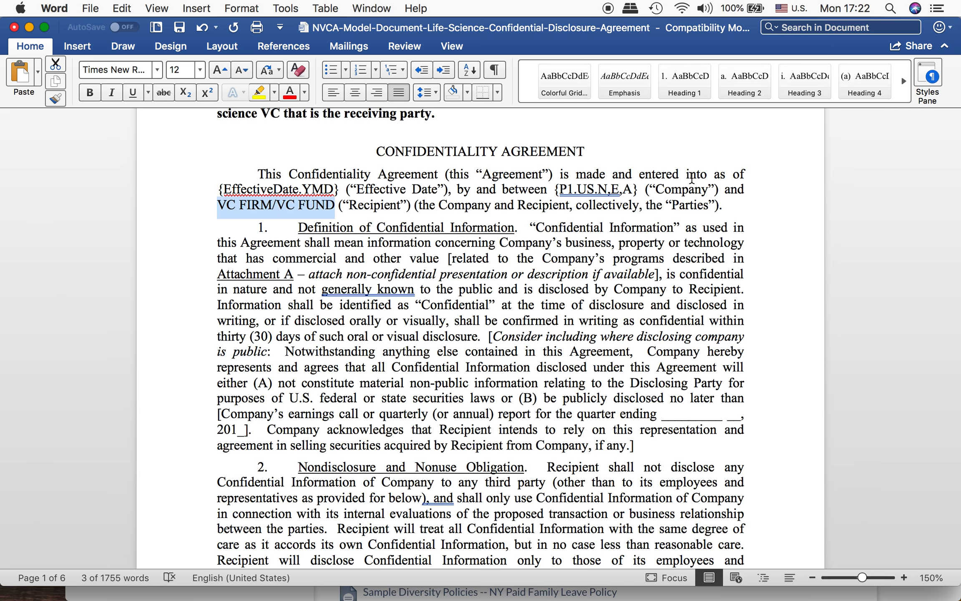
pyautogui.press('BackSpace')
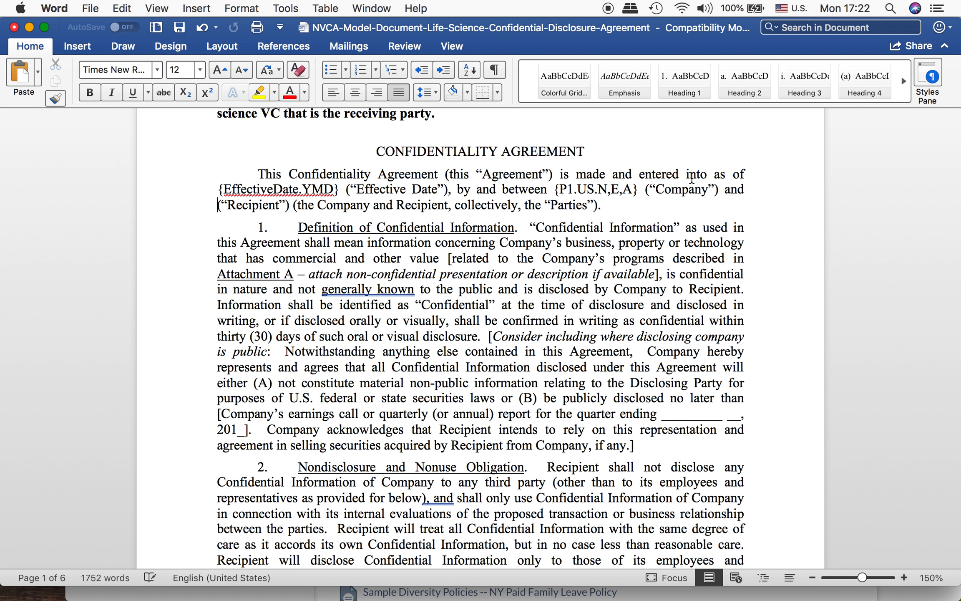
pyautogui.press('super+v')
# Step: Change P1 to P2 in the Recipient placeholder so it reads {P2.US.N,E,A}
pyautogui.press('Left')
pyautogui.press('Left')
pyautogui.press('Left')
pyautogui.press('Left')
pyautogui.press('Left')
pyautogui.press('Left')
pyautogui.press('Left')
pyautogui.press('Left')
pyautogui.press('Left')
pyautogui.press('Left')
pyautogui.press('Left')
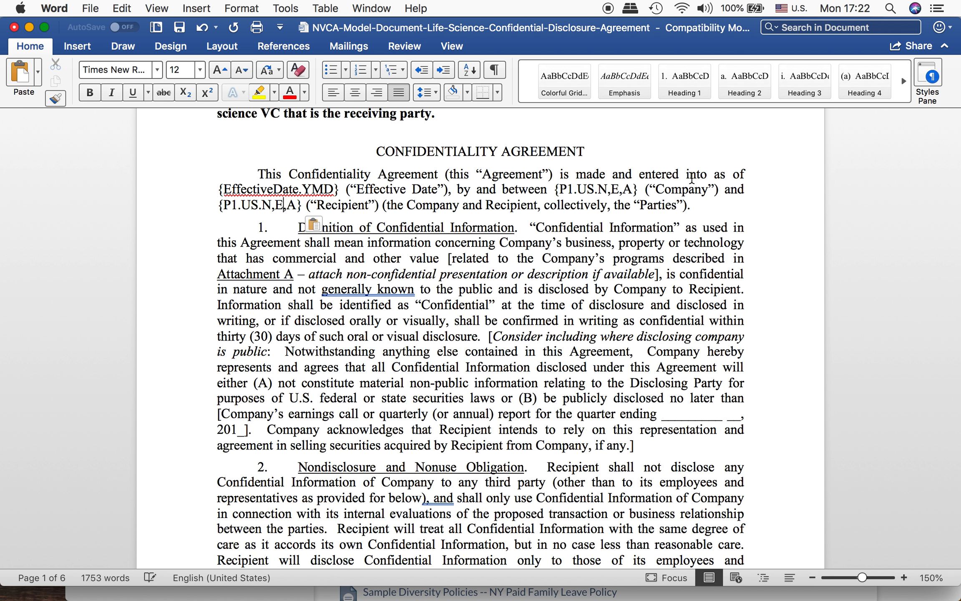
pyautogui.press('Right')
pyautogui.press('BackSpace')
pyautogui.write('2')
# Step: Delete the month and day blanks after “quarter ending” in section 1, up to the comma before 201_
pyautogui.hotkey('alt', 'Right')
pyautogui.hotkey('alt', 'Right')
pyautogui.hotkey('alt', 'Right')
pyautogui.hotkey('alt', 'Right')
pyautogui.press('Down')
pyautogui.press('Down')
pyautogui.press('Down')
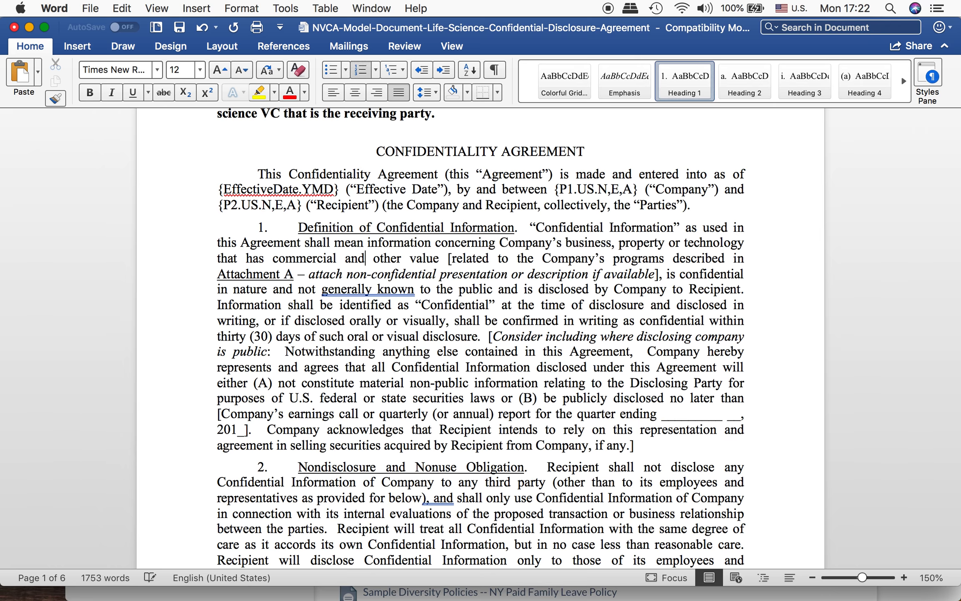
pyautogui.click(517, 273)
pyautogui.scroll(-1, 567, 293)
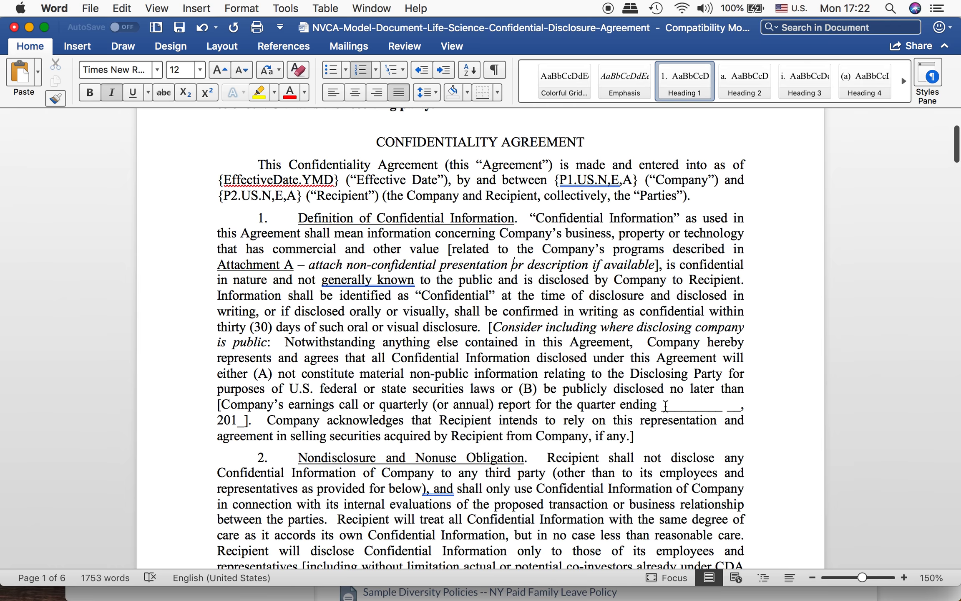
pyautogui.hotkey('shift', 'Right')
pyautogui.hotkey('shift', 'Right')
pyautogui.hotkey('shift', 'Right')
pyautogui.hotkey('shift', 'Right')
pyautogui.hotkey('shift', 'Right')
pyautogui.hotkey('shift', 'Right')
pyautogui.hotkey('shift', 'Right')
pyautogui.hotkey('shift', 'Right')
pyautogui.hotkey('shift', 'Right')
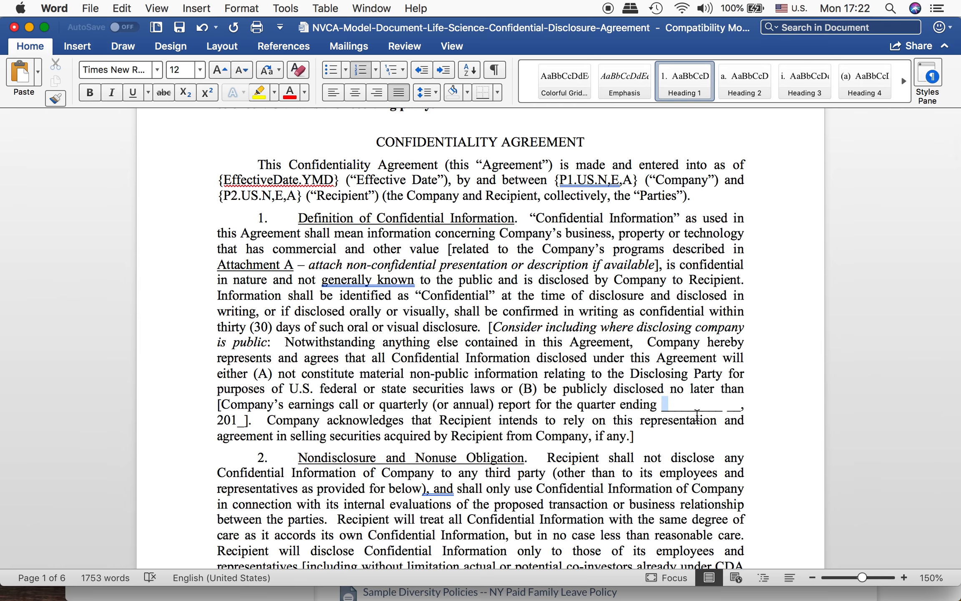
pyautogui.hotkey('shift', 'Right')
pyautogui.hotkey('shift', 'Right')
pyautogui.hotkey('shift', 'Right')
pyautogui.press('BackSpace')
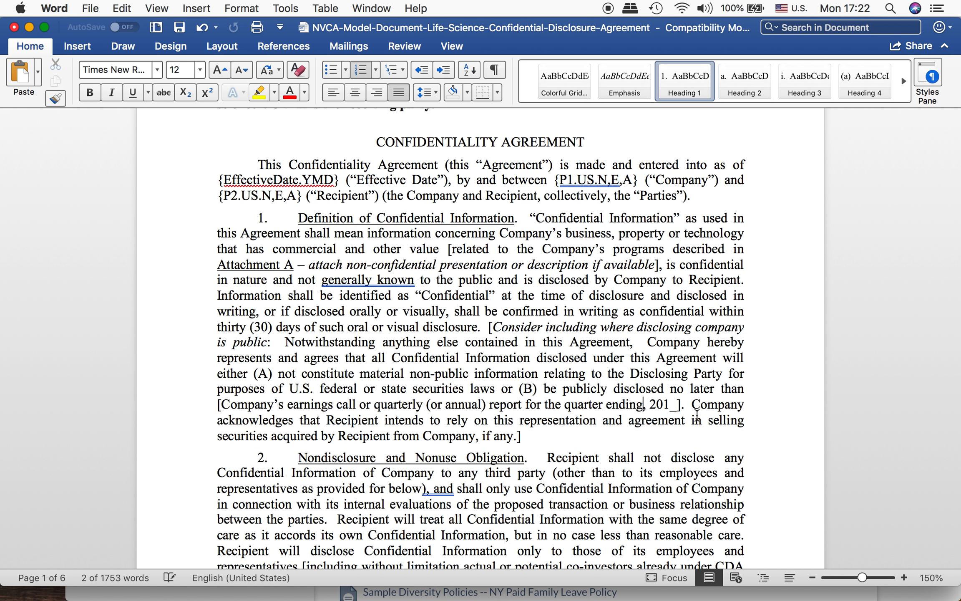
# Step: Delete the leftover “, 201_” after “quarter ending” in section 1, keeping the closing square bracket
pyautogui.hotkey('shift', 'Right')
pyautogui.hotkey('shift', 'Right')
pyautogui.hotkey('shift', 'Right')
pyautogui.hotkey('shift', 'Right')
pyautogui.hotkey('shift', 'Right')
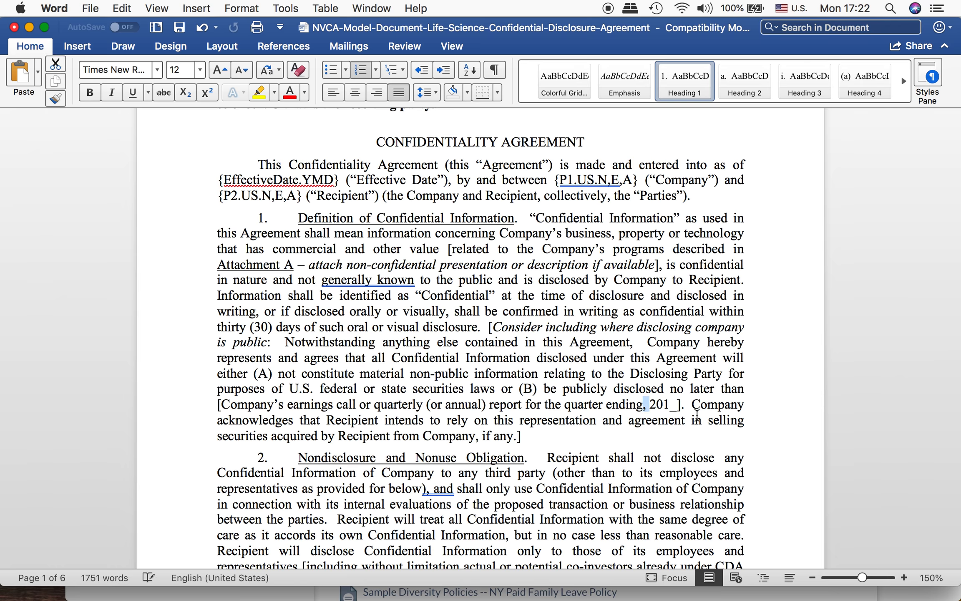
pyautogui.press('Left')
pyautogui.hotkey('shift', 'Right')
pyautogui.hotkey('shift', 'Right')
pyautogui.hotkey('shift', 'Right')
pyautogui.hotkey('shift', 'Right')
pyautogui.hotkey('shift', 'Right')
pyautogui.hotkey('shift', 'Right')
pyautogui.hotkey('shift', 'Right')
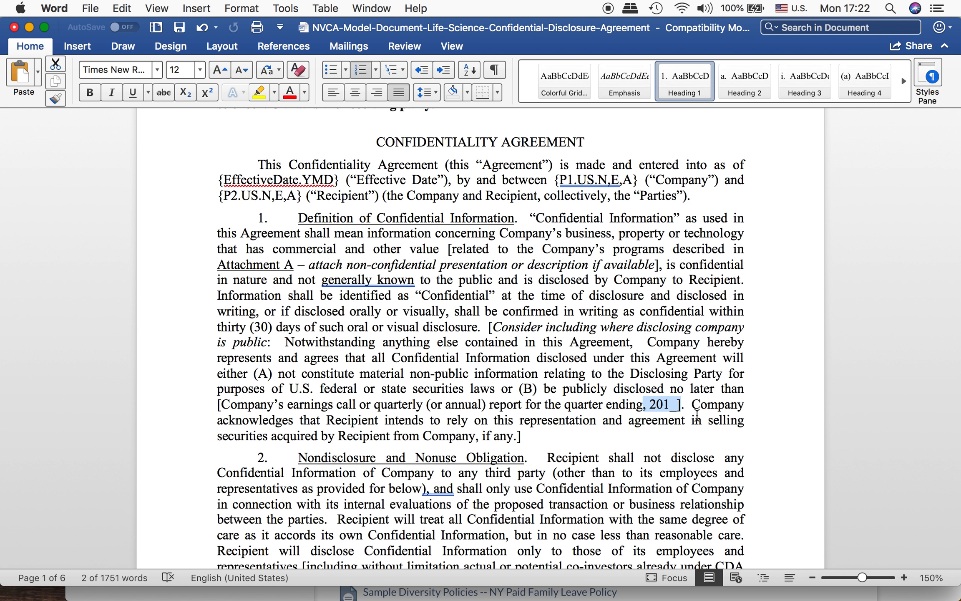
pyautogui.hotkey('shift', 'Left')
pyautogui.press('BackSpace')
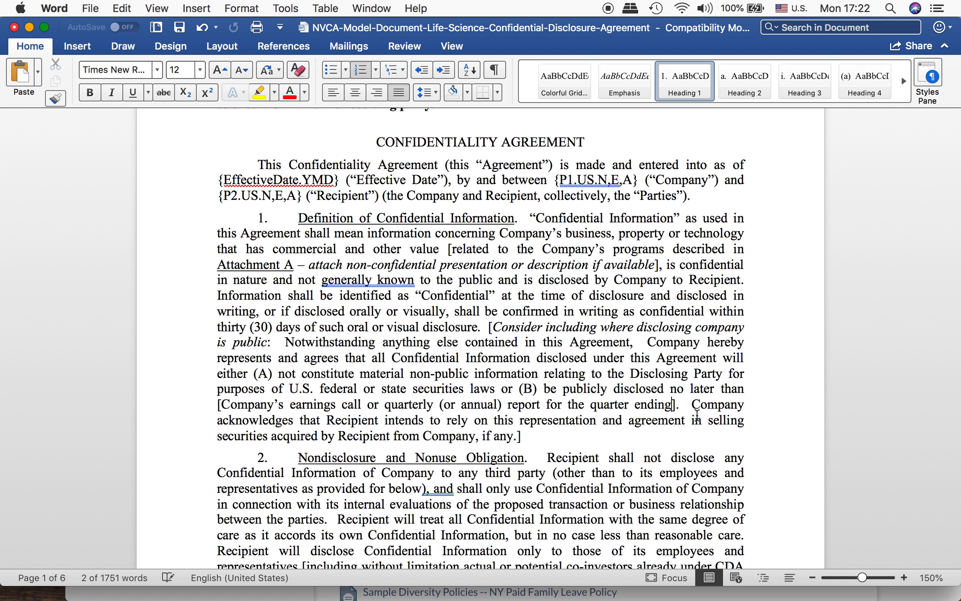
# Step: Insert the placeholder {Financial.Quarter.EndDate.YMD} after “quarter ending”, inside the closing square bracket
pyautogui.write('{}')
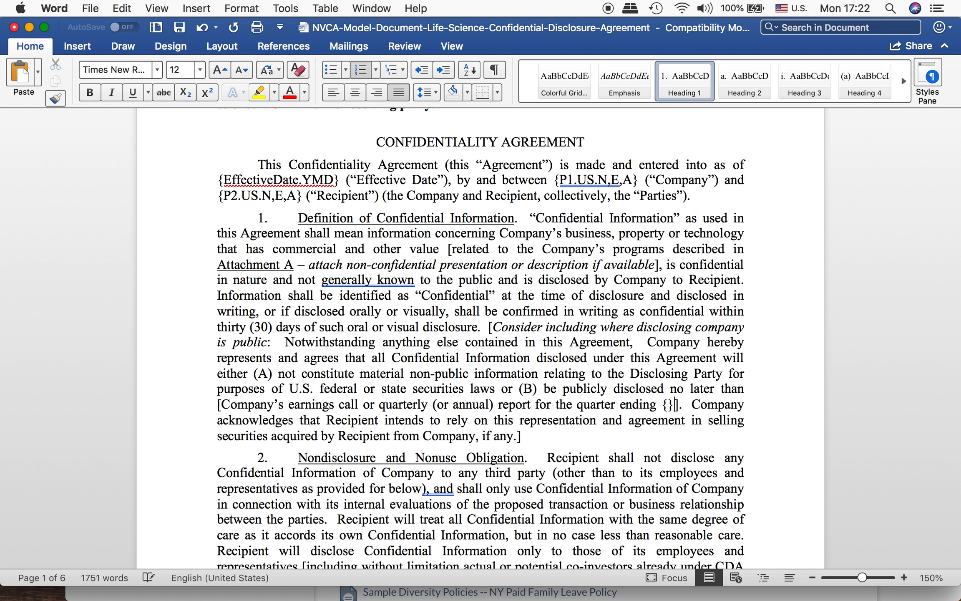
pyautogui.press('Left')
pyautogui.write('Fin')
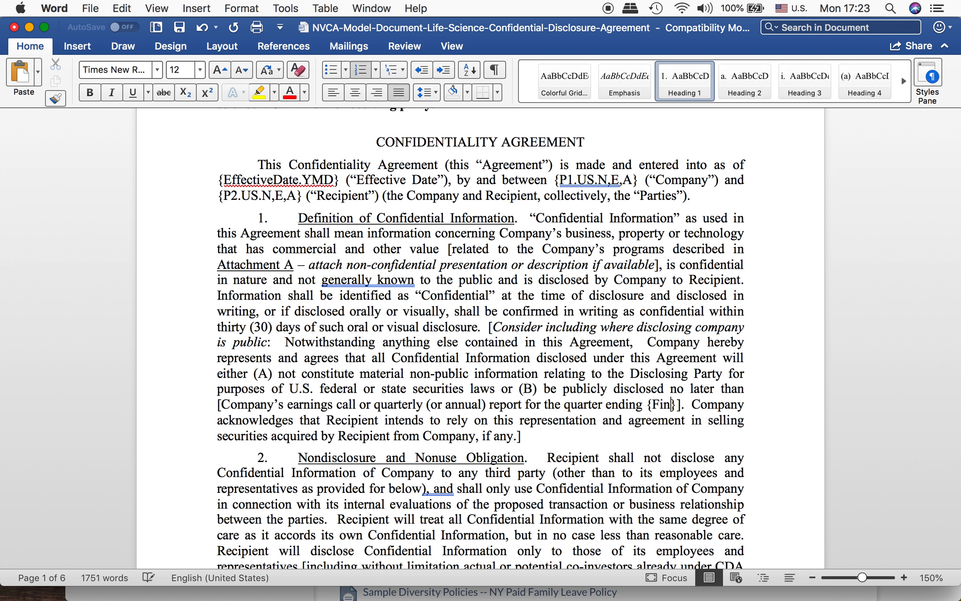
pyautogui.write('ancial.')
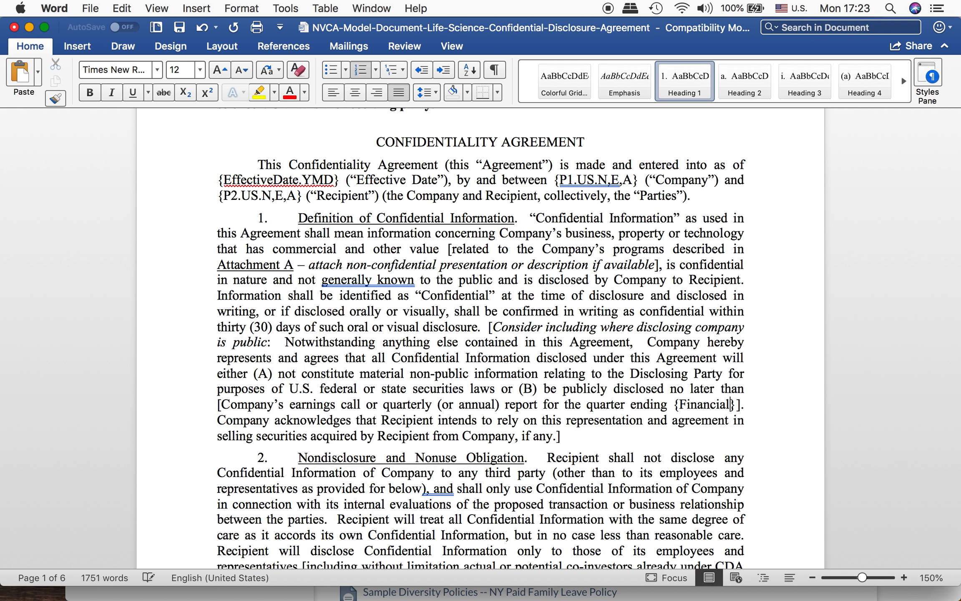
pyautogui.write('Quarte')
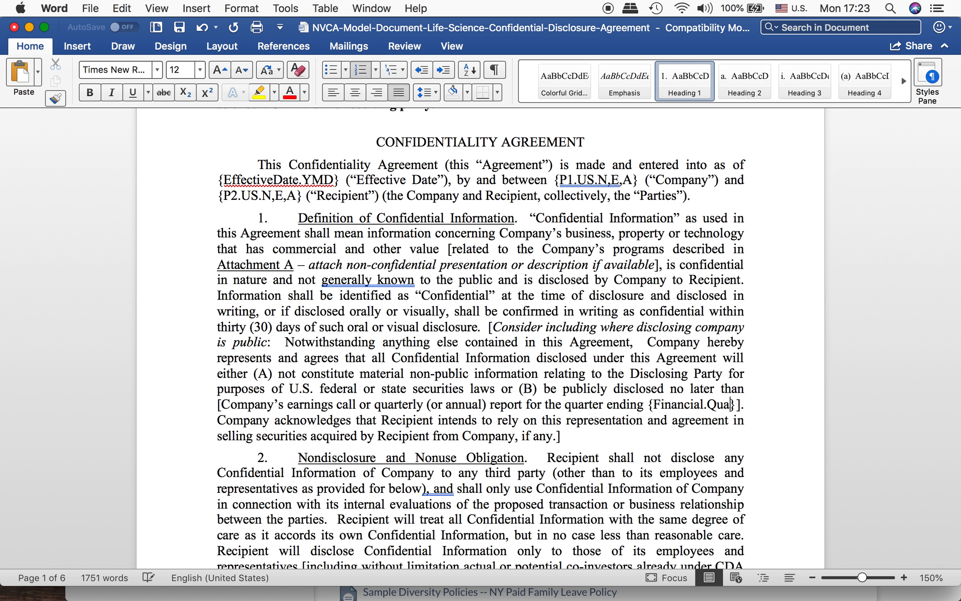
pyautogui.write('r.Ed')
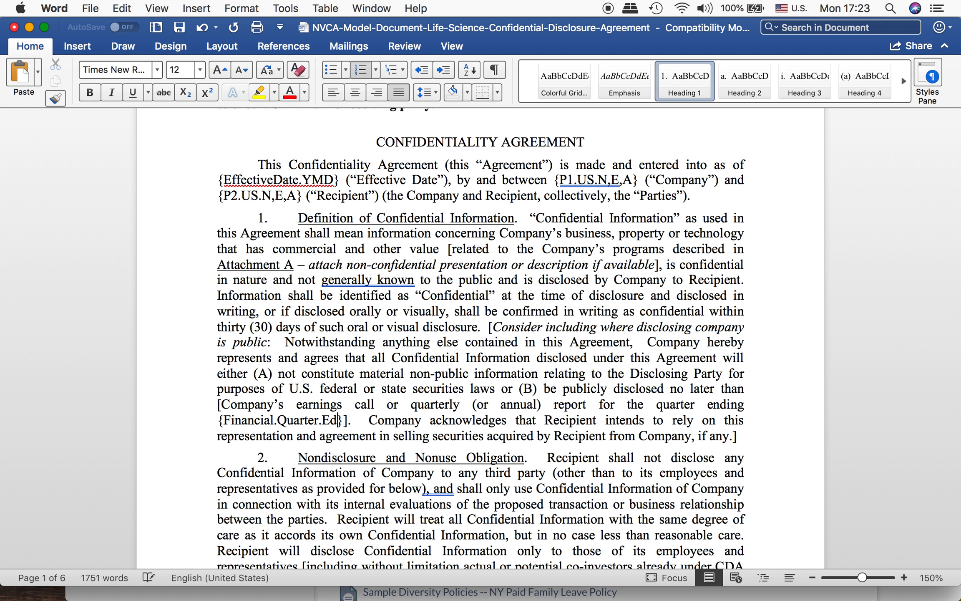
pyautogui.press('BackSpace')
pyautogui.write('ndDa')
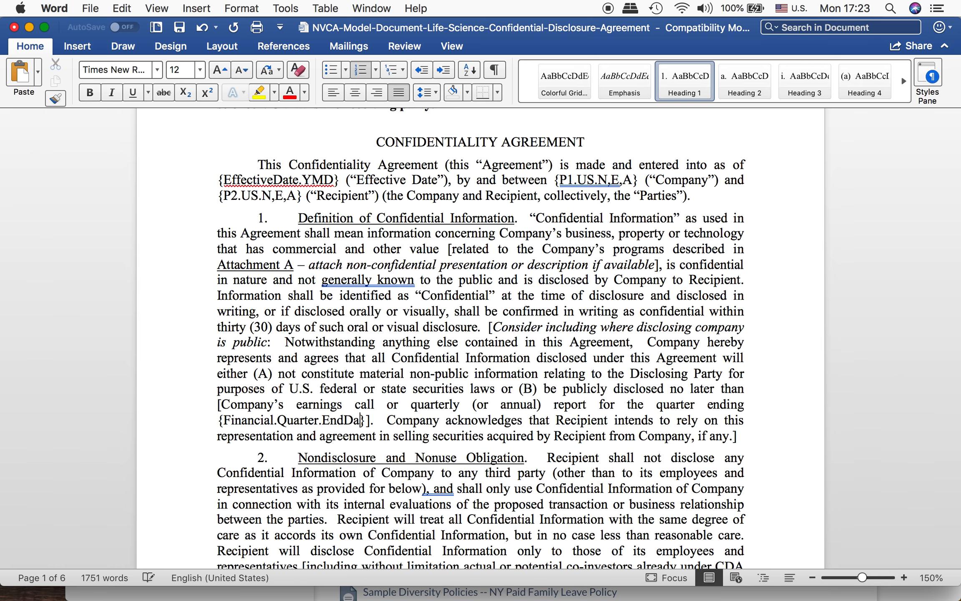
pyautogui.write('te.YMC')
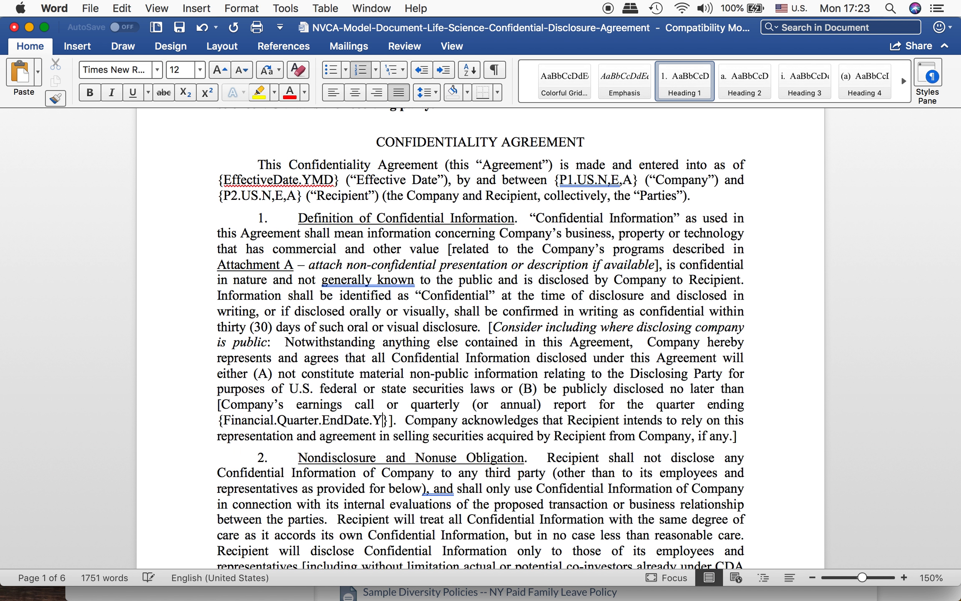
pyautogui.press('BackSpace')
pyautogui.write('D')
# Step: Insert Current. before EndDate in the quarter-end placeholder so it reads {Financial.Quarter.Current.EndDate.YMD}
pyautogui.press('Left')
pyautogui.press('Left')
pyautogui.press('Left')
pyautogui.press('Left')
pyautogui.press('Left')
pyautogui.press('Left')
pyautogui.press('Right')
pyautogui.press('Right')
pyautogui.write('Current.')
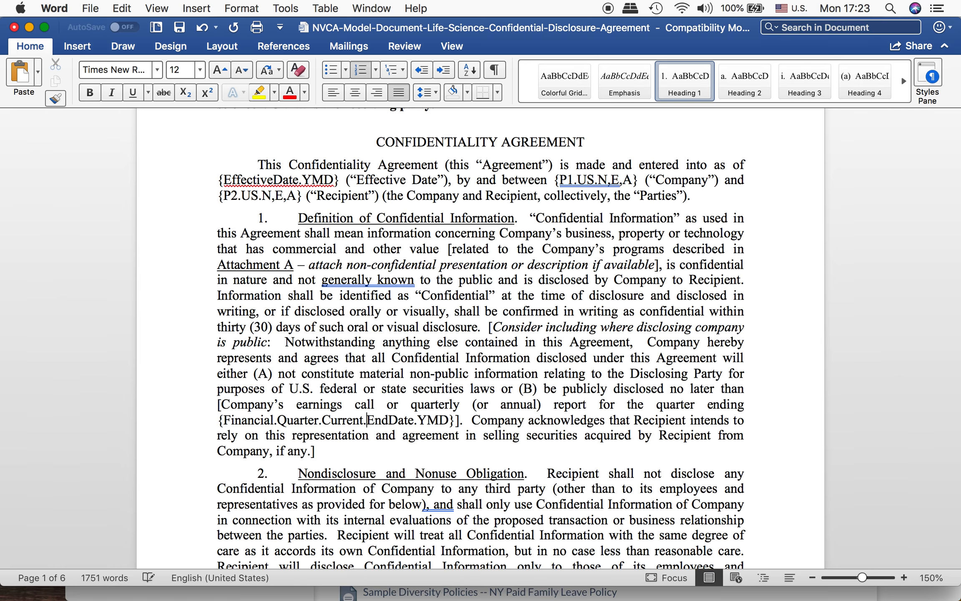
pyautogui.press('Right')
pyautogui.press('Right')
pyautogui.press('Right')
pyautogui.press('Right')
pyautogui.press('Right')
pyautogui.press('Right')
pyautogui.click(447, 421)
# Step: Save the confidentiality agreement with its new placeholders
pyautogui.scroll(-2, 493, 405)
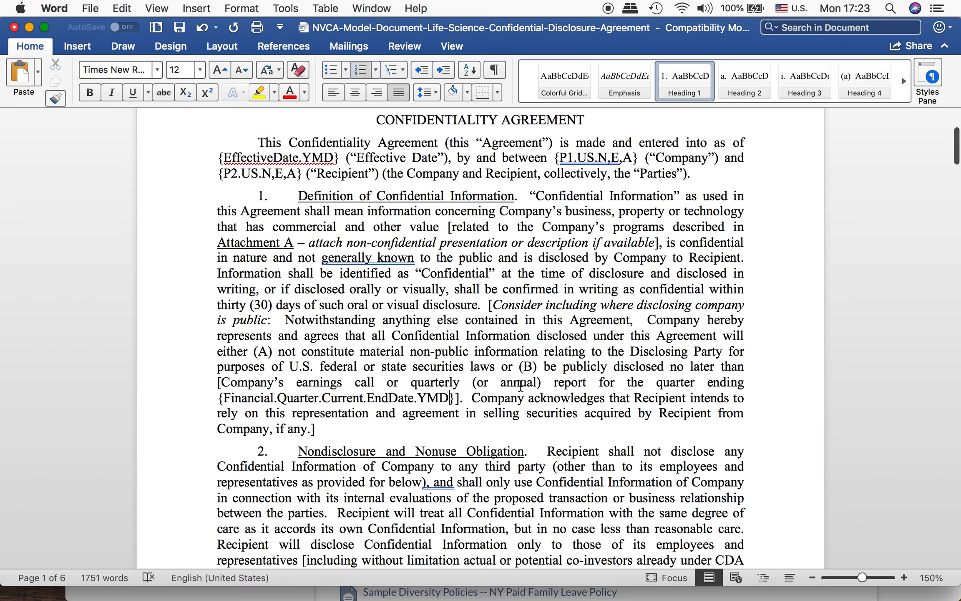
pyautogui.scroll(-4, 521, 386)
pyautogui.scroll(-10, 520, 385)
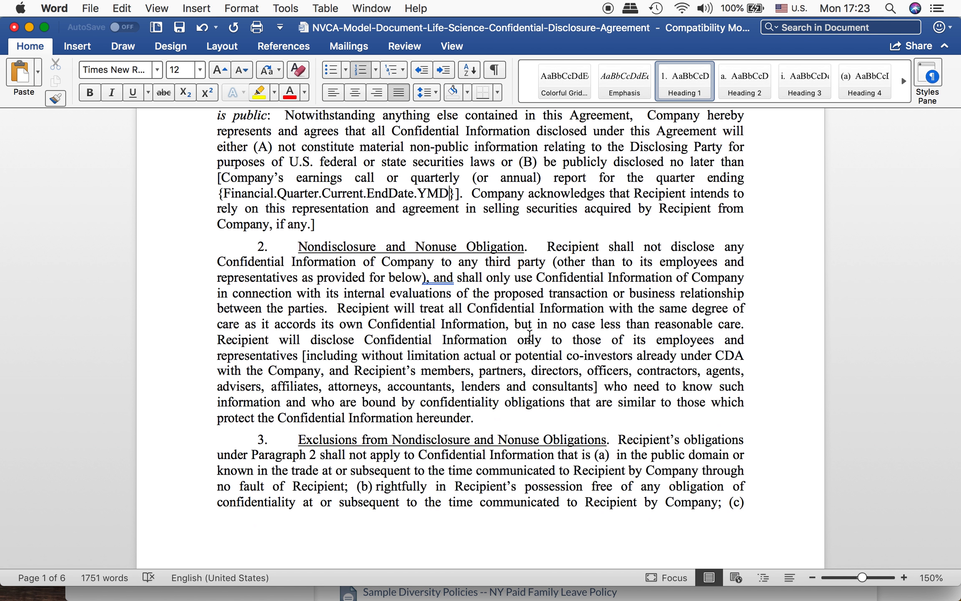
pyautogui.press('super+s')
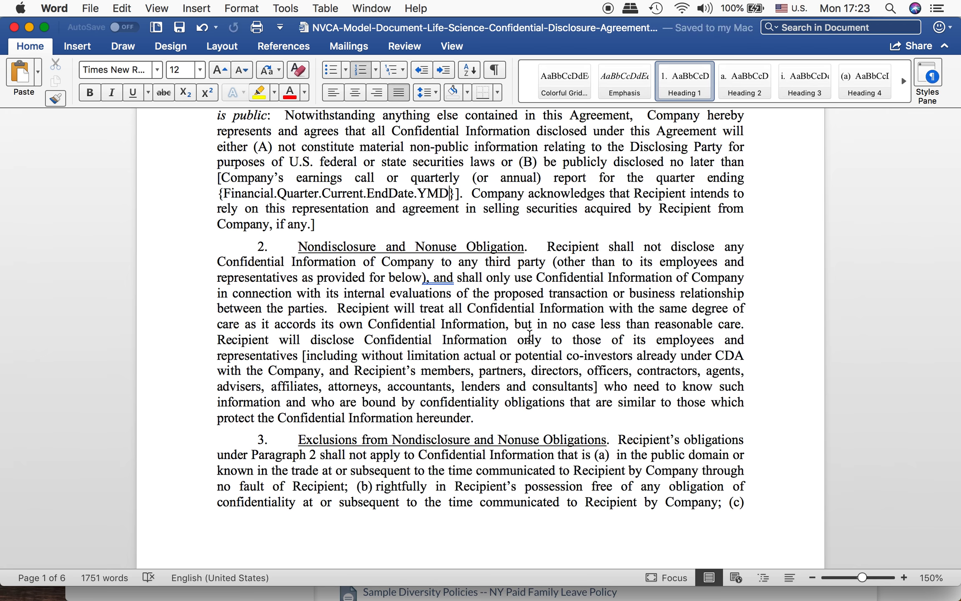
# Step: Customize the outline numbering of section 1, adding Ti after the period in the level 1 number format
pyautogui.scroll(10, 518, 307)
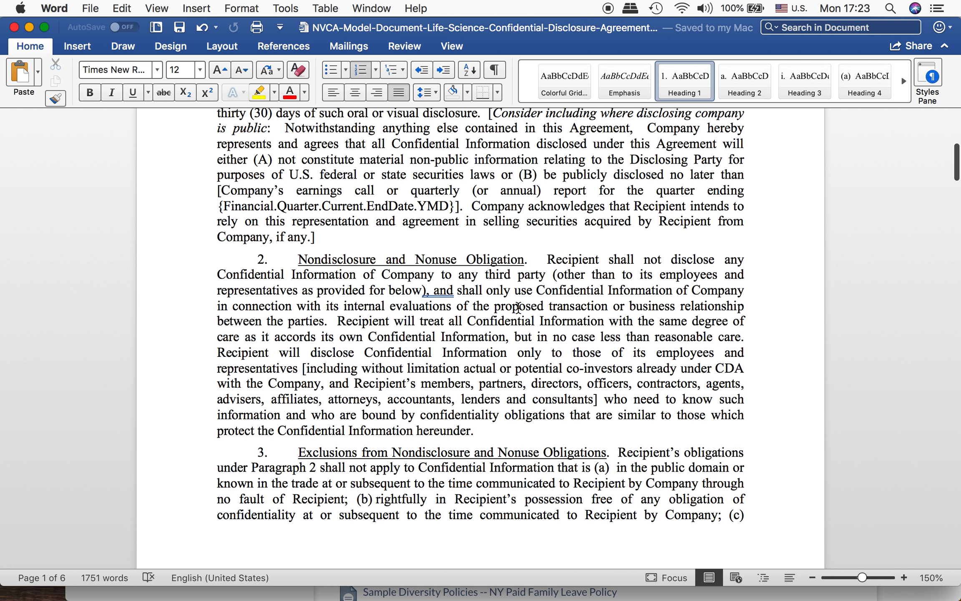
pyautogui.scroll(2, 518, 308)
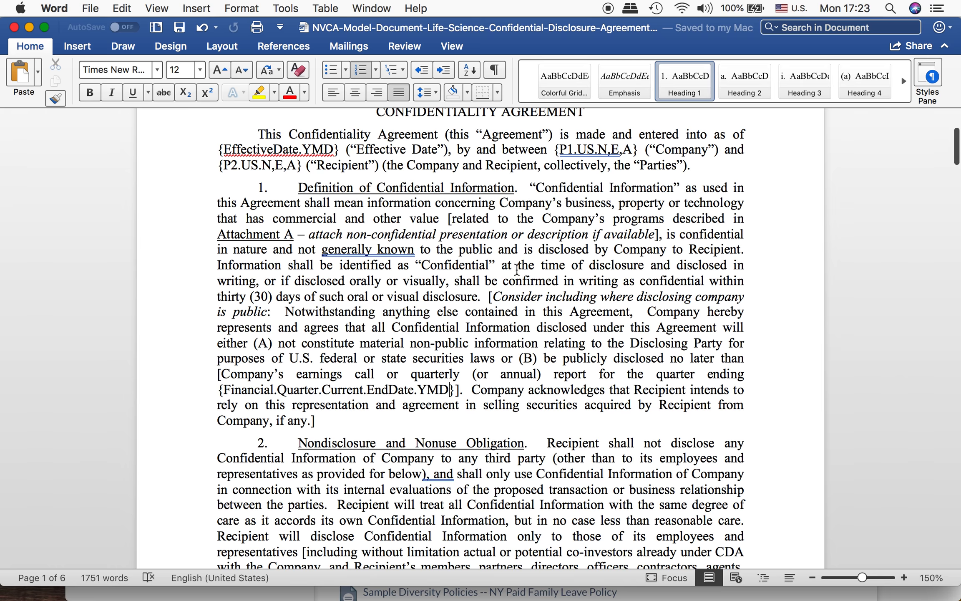
pyautogui.click(265, 188)
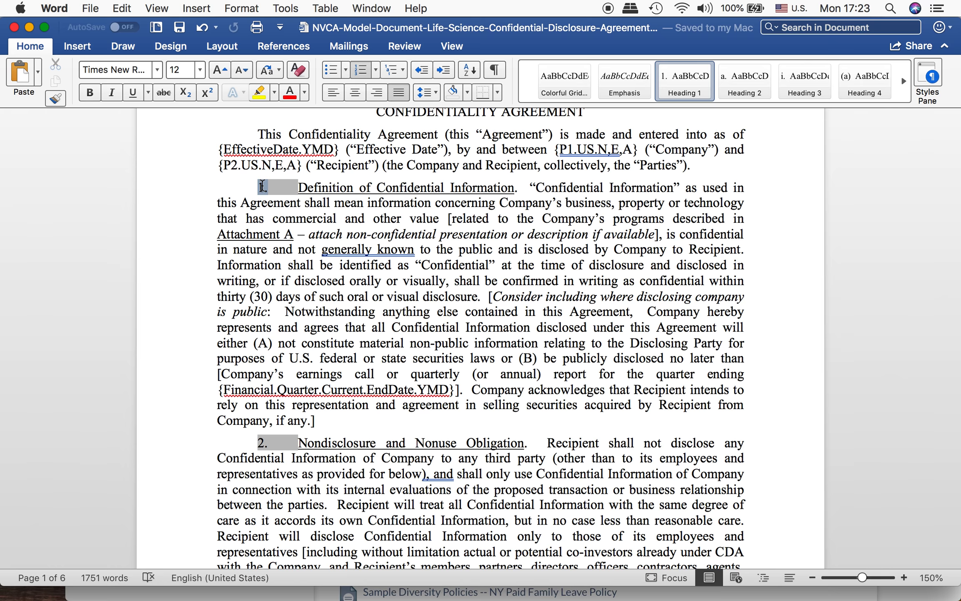
pyautogui.rightClick(262, 187)
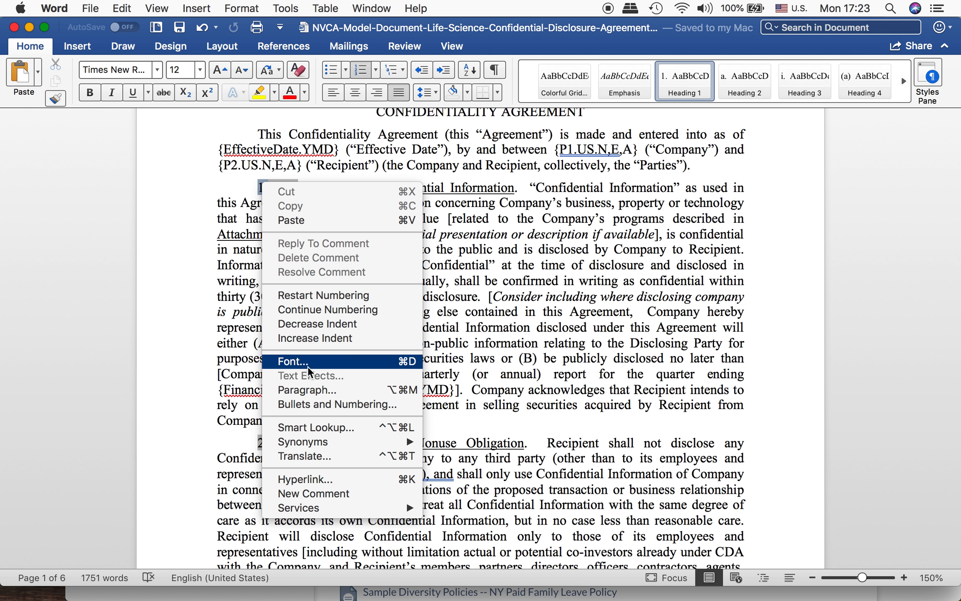
pyautogui.click(318, 402)
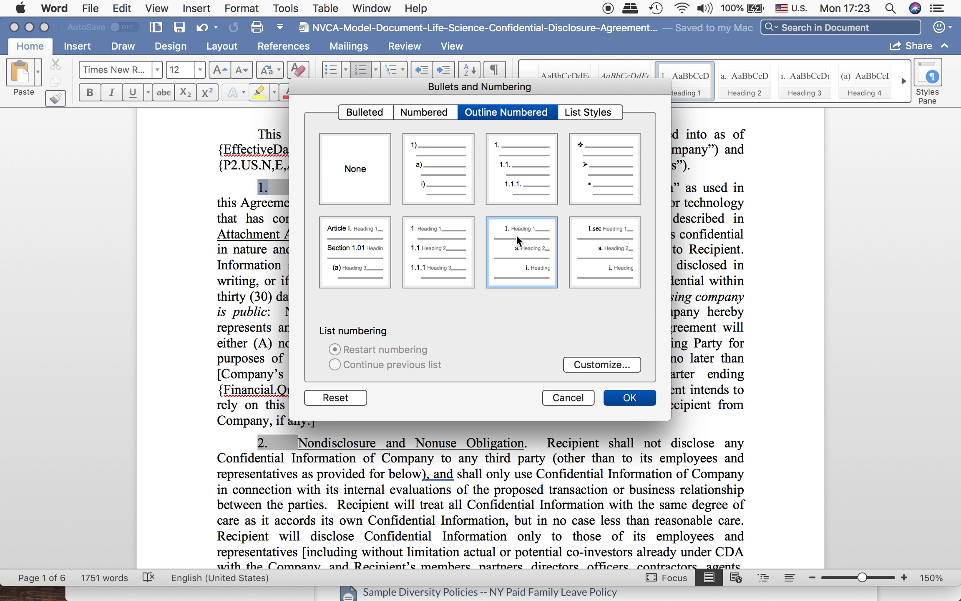
pyautogui.click(589, 358)
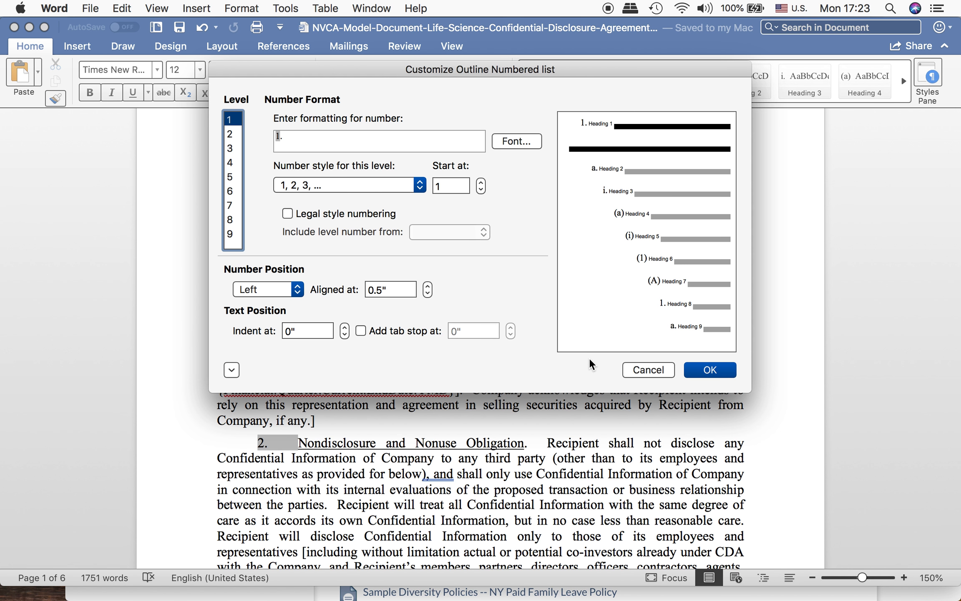
pyautogui.click(312, 135)
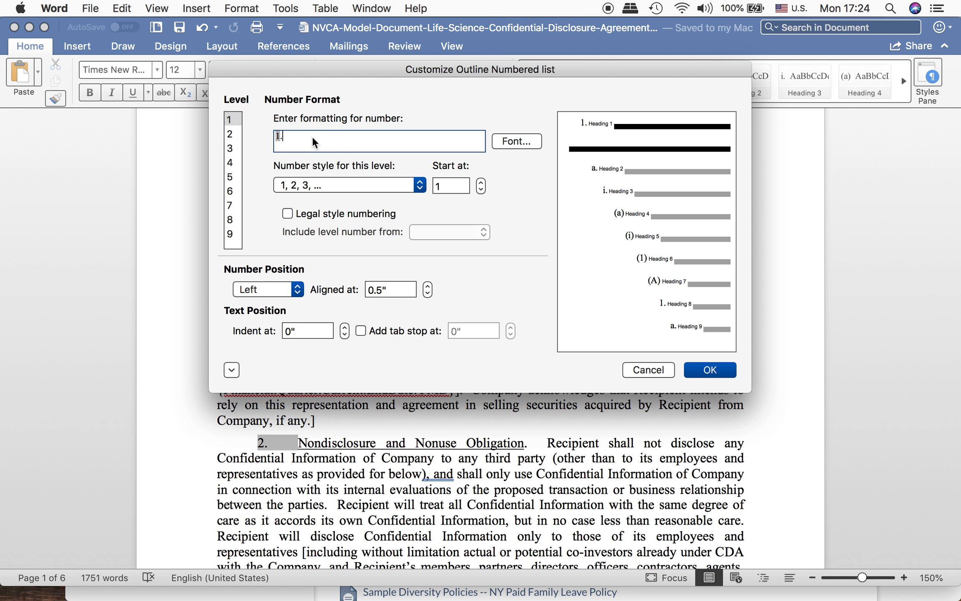
pyautogui.write('TI')
# Step: Turn off All caps in the level 1 number font and apply the customized numbering to the section headings
pyautogui.click(508, 142)
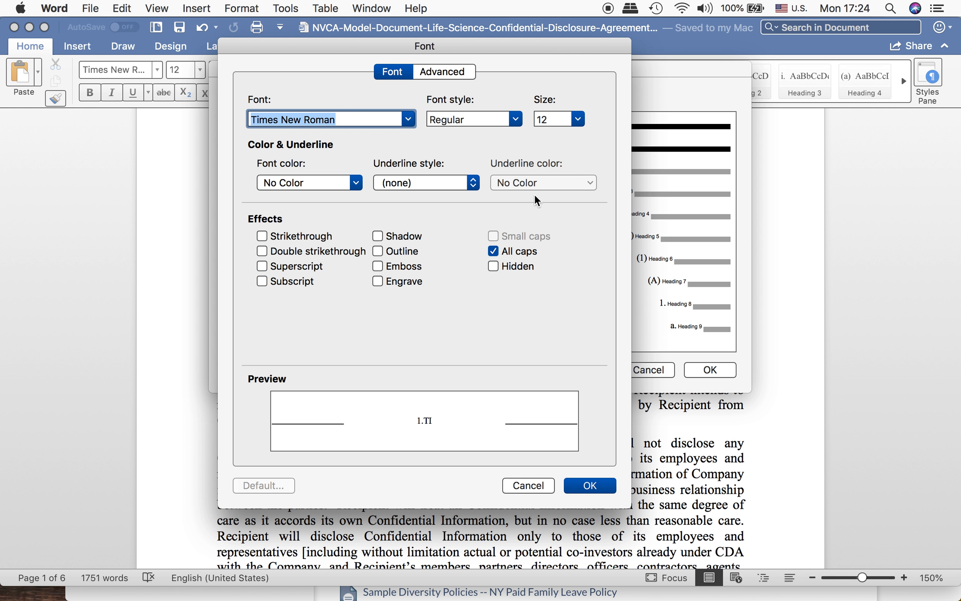
pyautogui.click(493, 252)
pyautogui.click(589, 486)
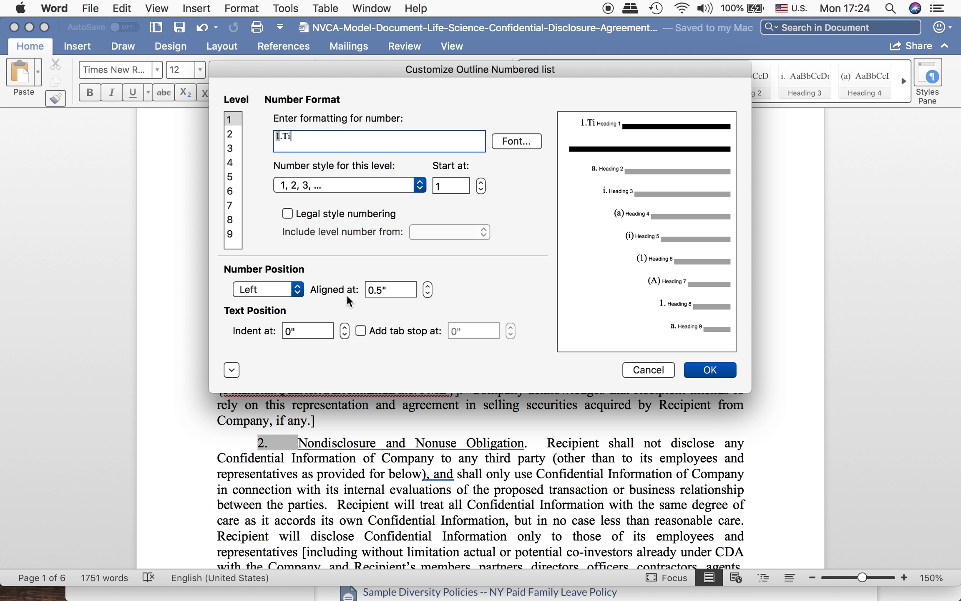
pyautogui.click(704, 372)
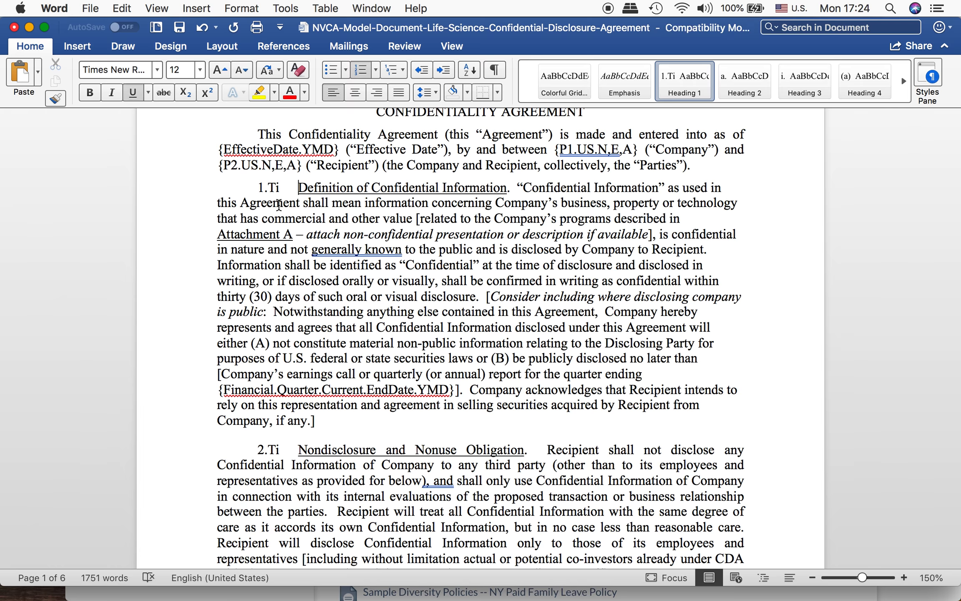
# Step: Add = to the end of the level 1 number format so it reads 1.Ti=, and apply it to the outline list
pyautogui.click(273, 187)
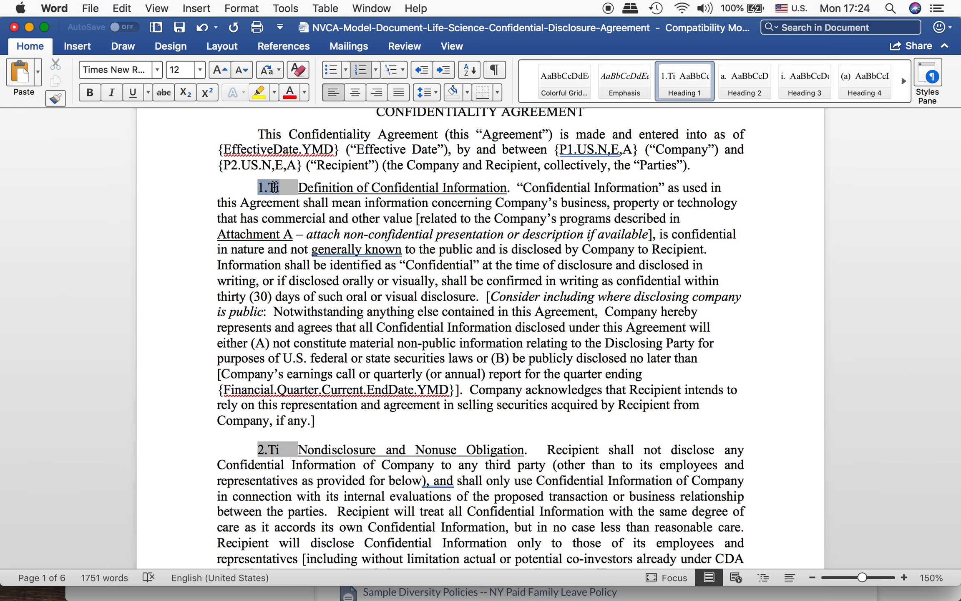
pyautogui.rightClick(273, 187)
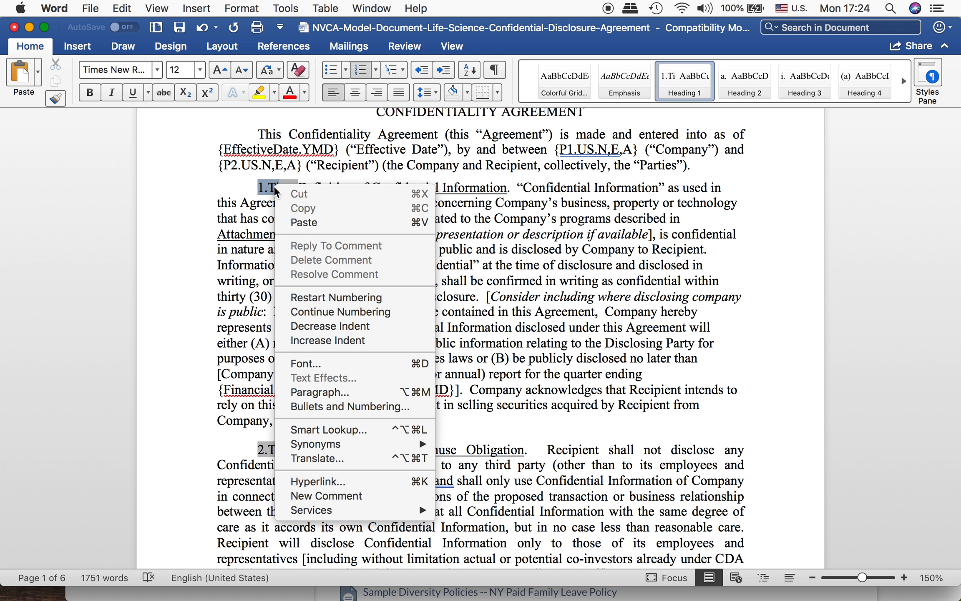
pyautogui.click(346, 405)
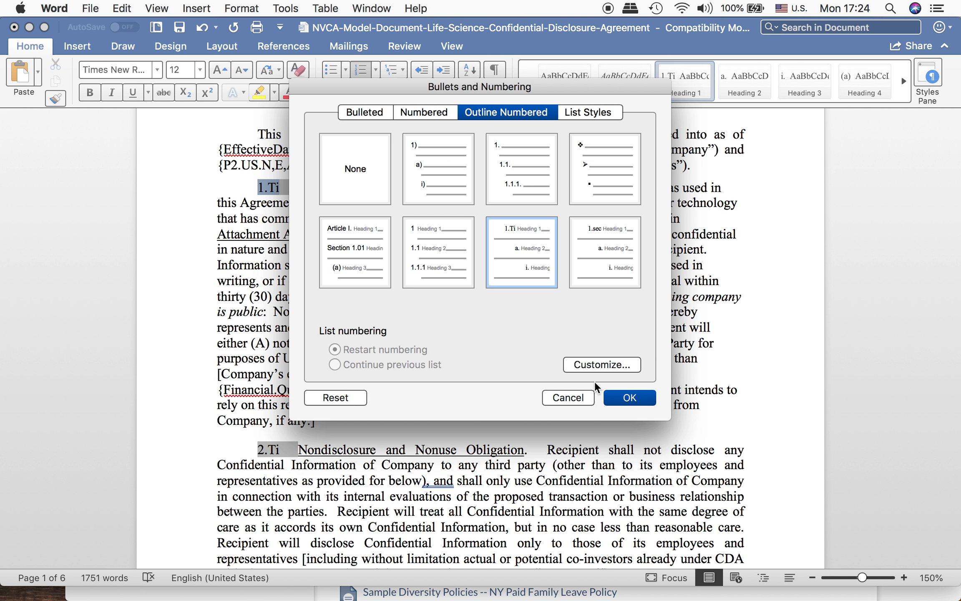
pyautogui.click(600, 361)
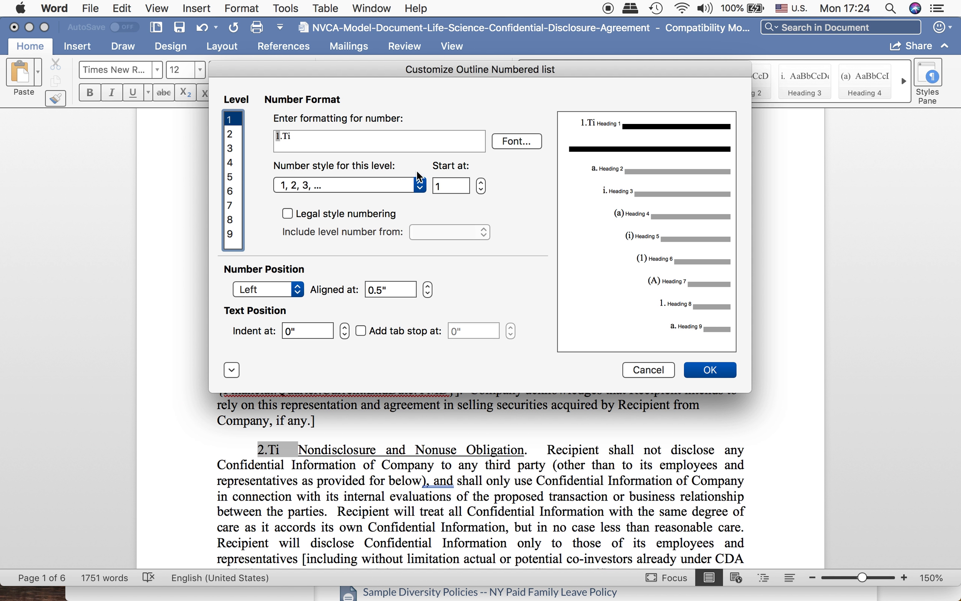
pyautogui.press('Tab')
pyautogui.press('Right')
pyautogui.press('Right')
pyautogui.press('Right')
pyautogui.press('Right')
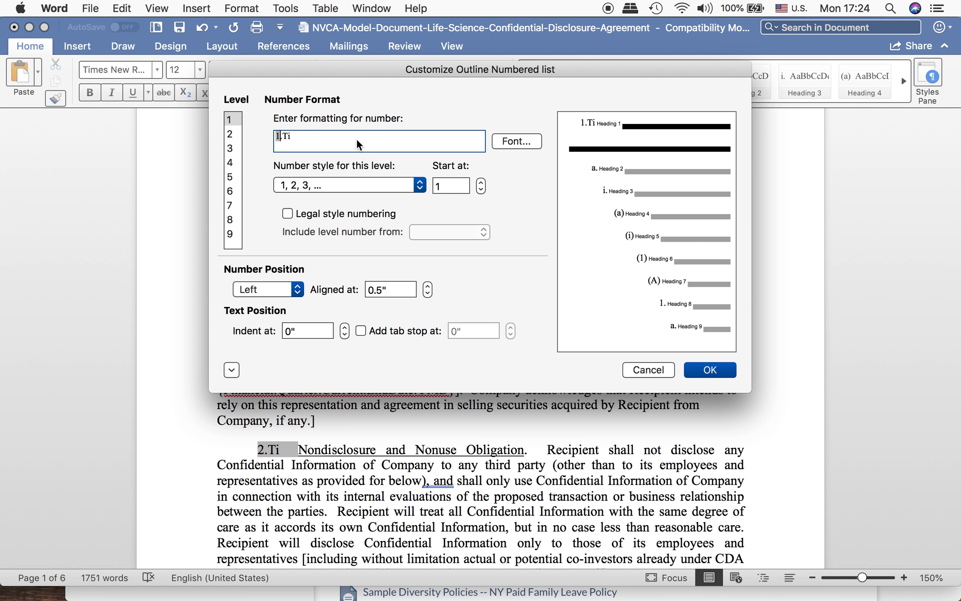
pyautogui.write('=')
pyautogui.click(709, 369)
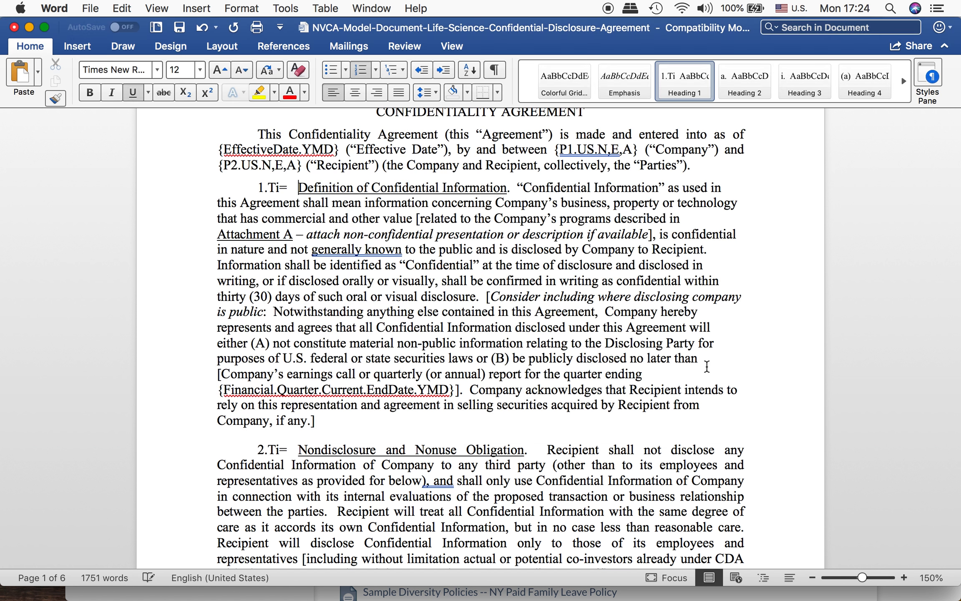
pyautogui.click(287, 193)
pyautogui.press('Right')
pyautogui.scroll(-3, 474, 288)
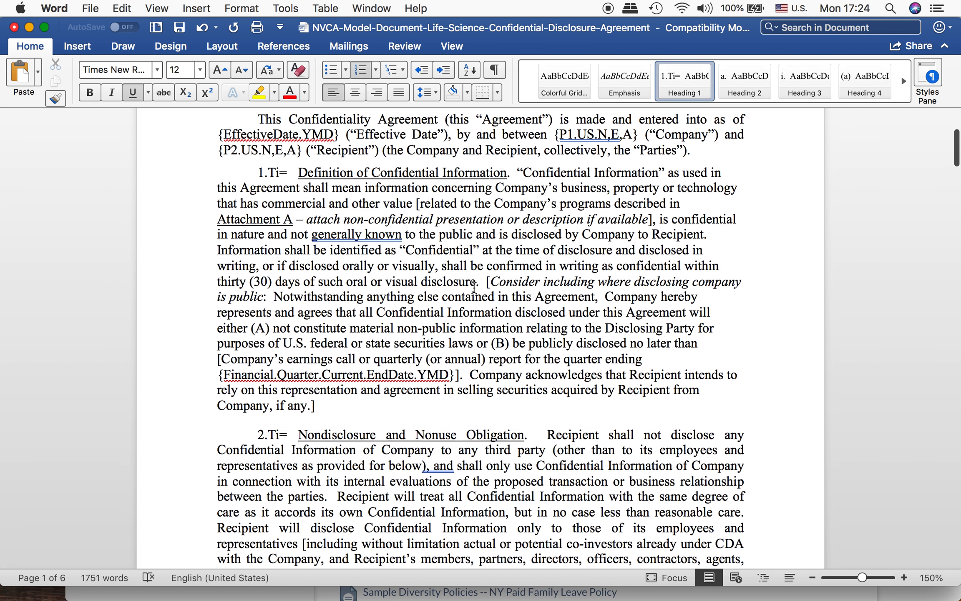
# Step: Review the Ti= numbering on all section headings through to section 13, Entire Agreement, looking for clauses with inline (a), (b), (c) items
pyautogui.scroll(-10, 474, 288)
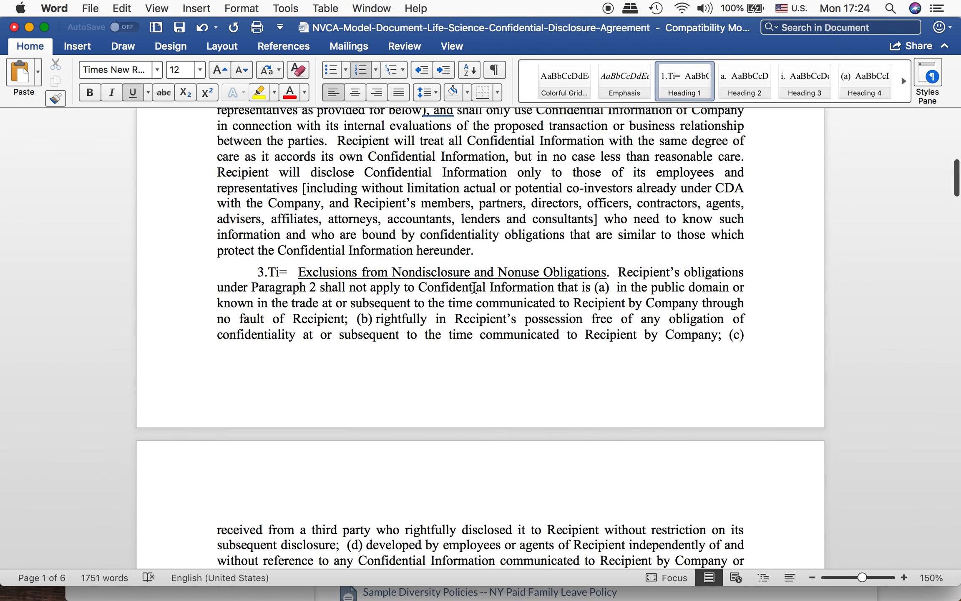
pyautogui.scroll(-15, 474, 288)
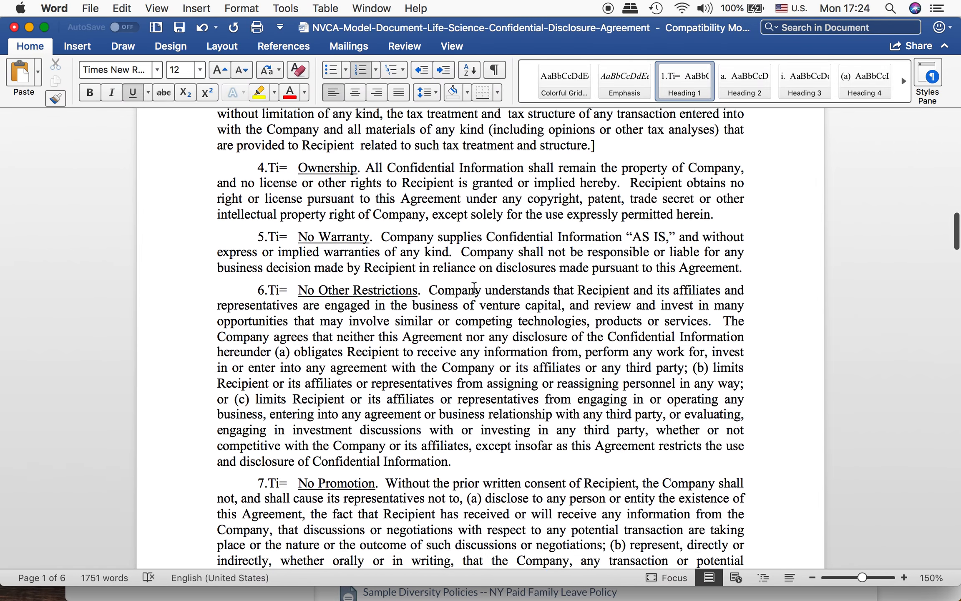
pyautogui.scroll(-20, 474, 287)
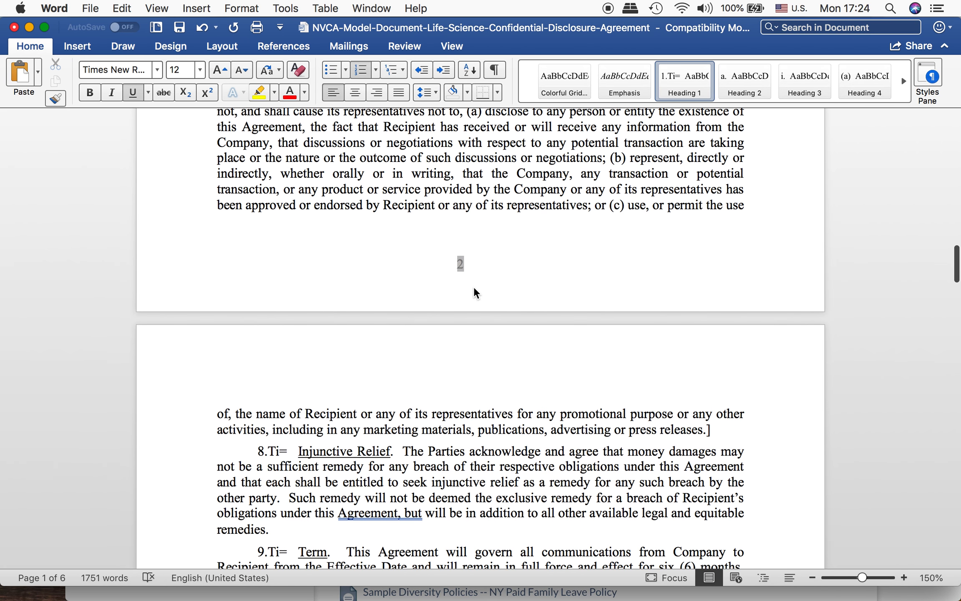
pyautogui.scroll(-15, 473, 286)
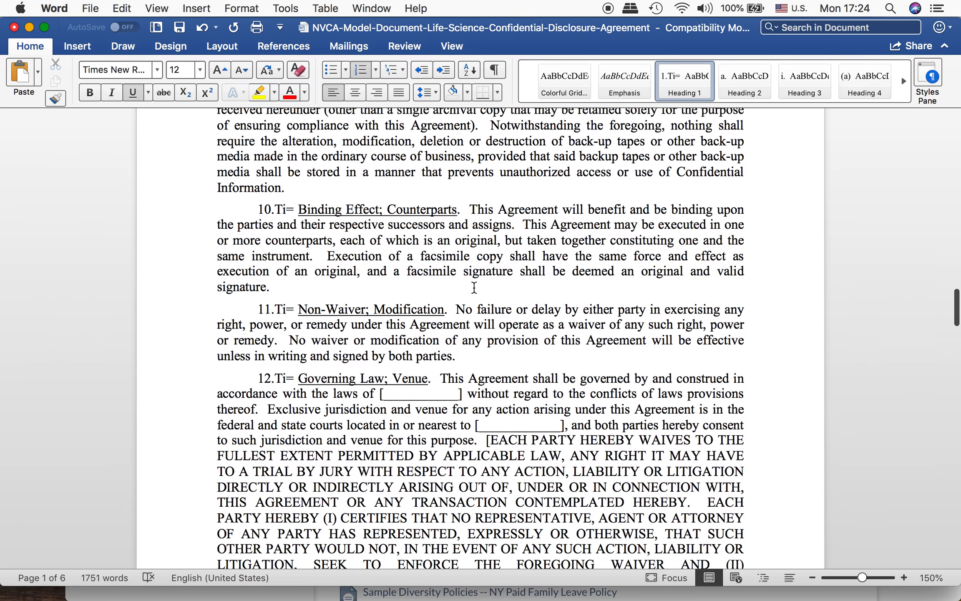
pyautogui.scroll(-15, 474, 287)
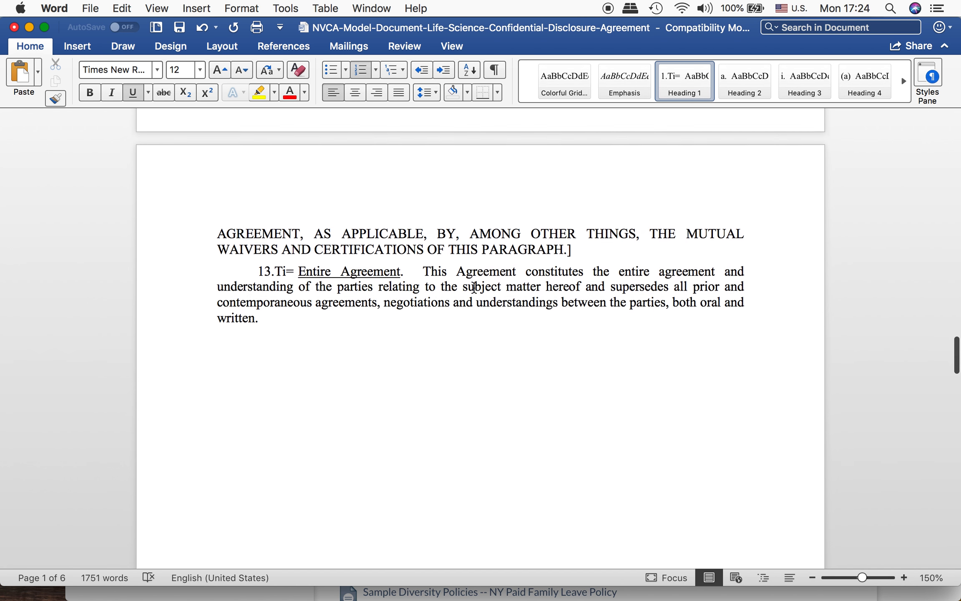
pyautogui.scroll(10, 432, 238)
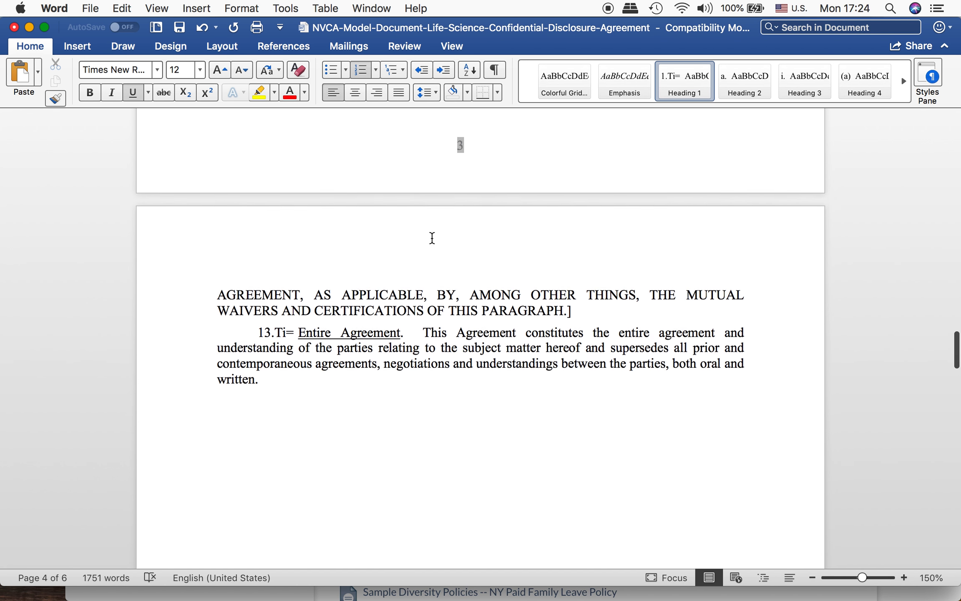
pyautogui.scroll(10, 431, 240)
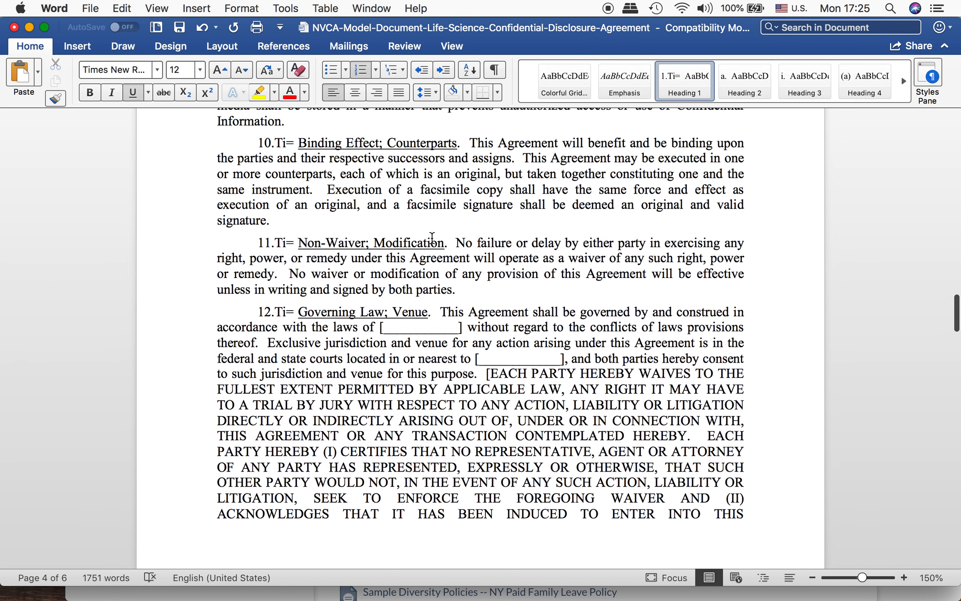
pyautogui.scroll(2, 431, 238)
pyautogui.scroll(15, 451, 294)
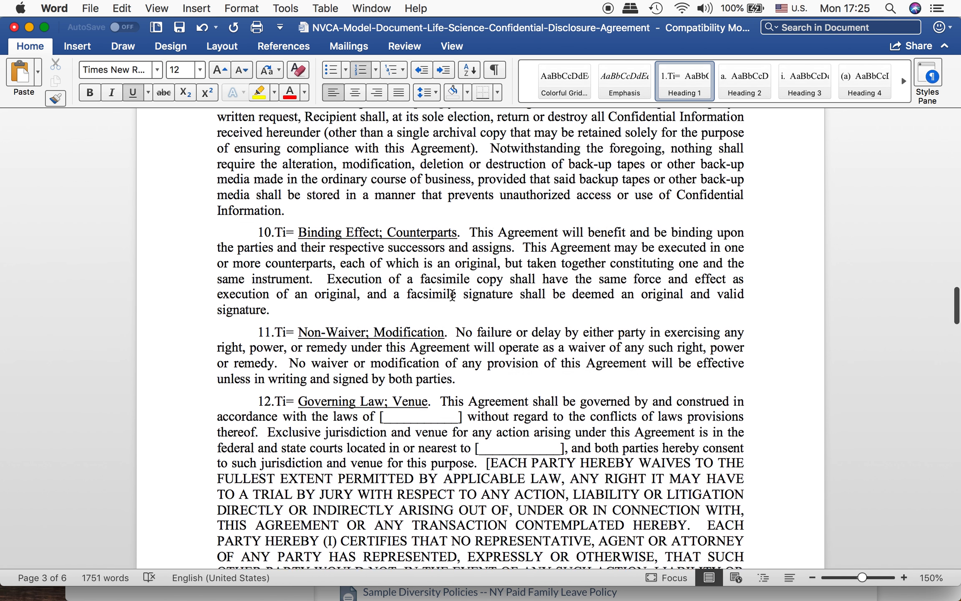
pyautogui.scroll(20, 453, 295)
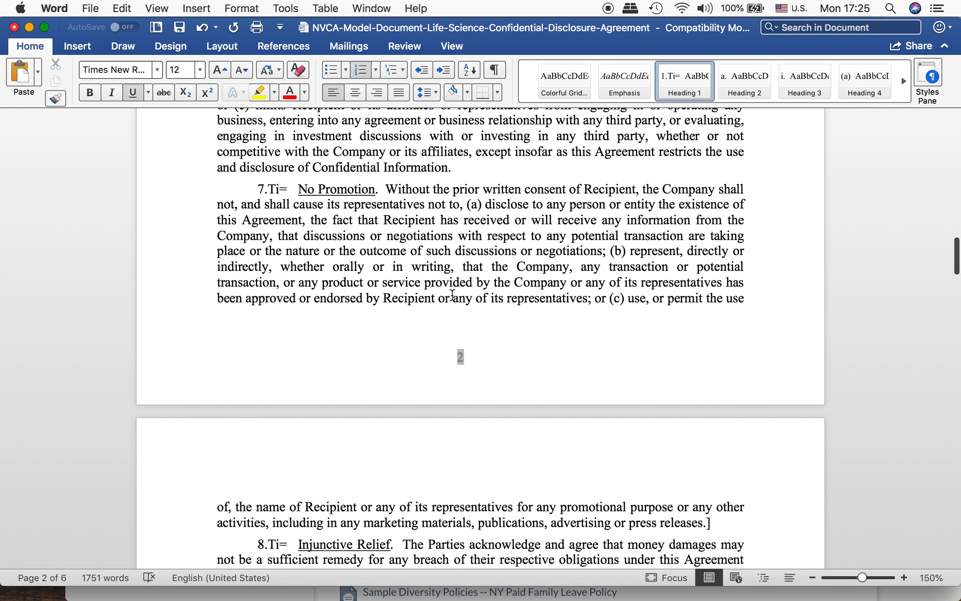
# Step: Split items (a), (b) and (c) of section 7, No Promotion, into separate second-level numbered paragraphs
pyautogui.scroll(3, 453, 295)
pyautogui.click(469, 244)
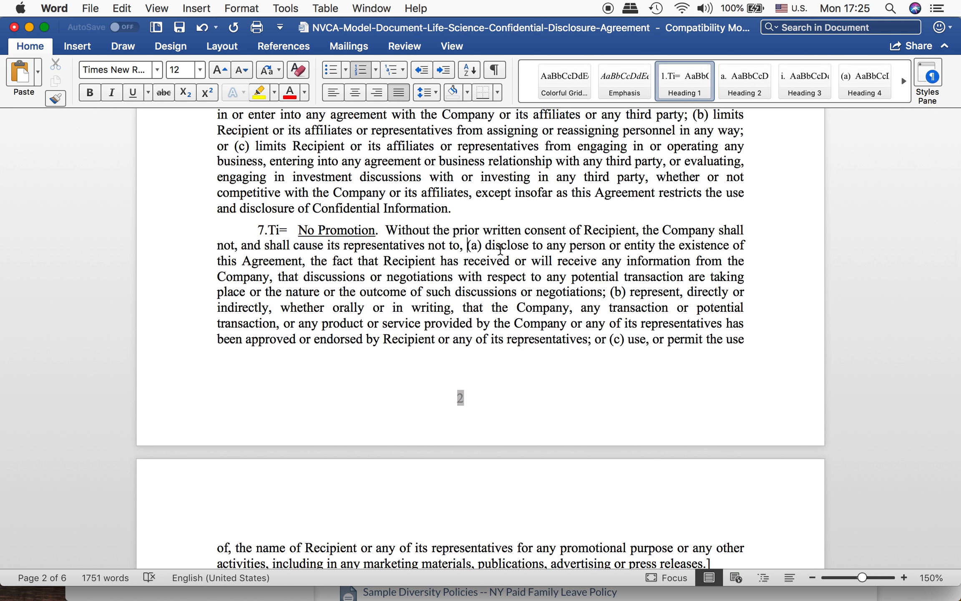
pyautogui.press('Return')
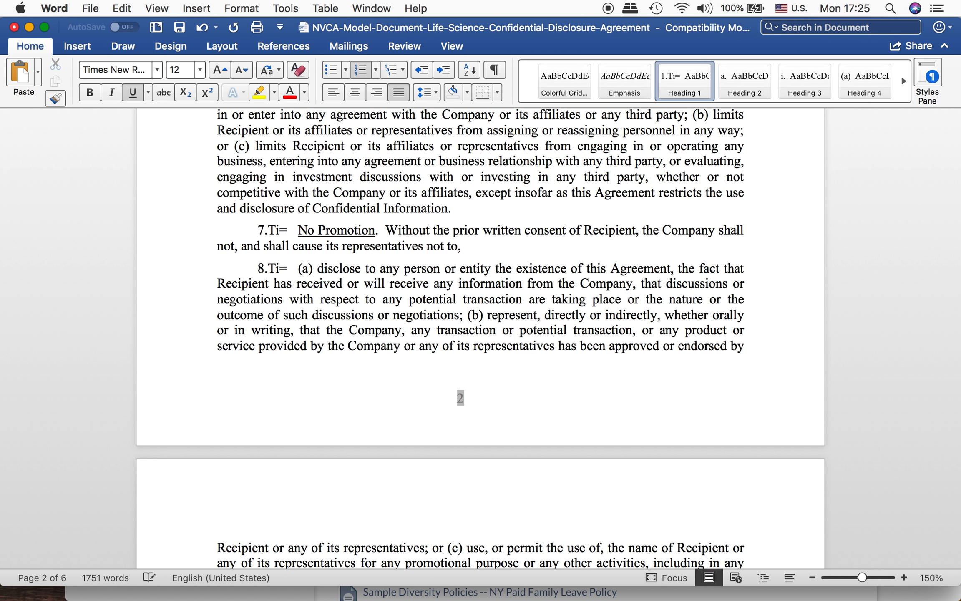
pyautogui.press('Tab')
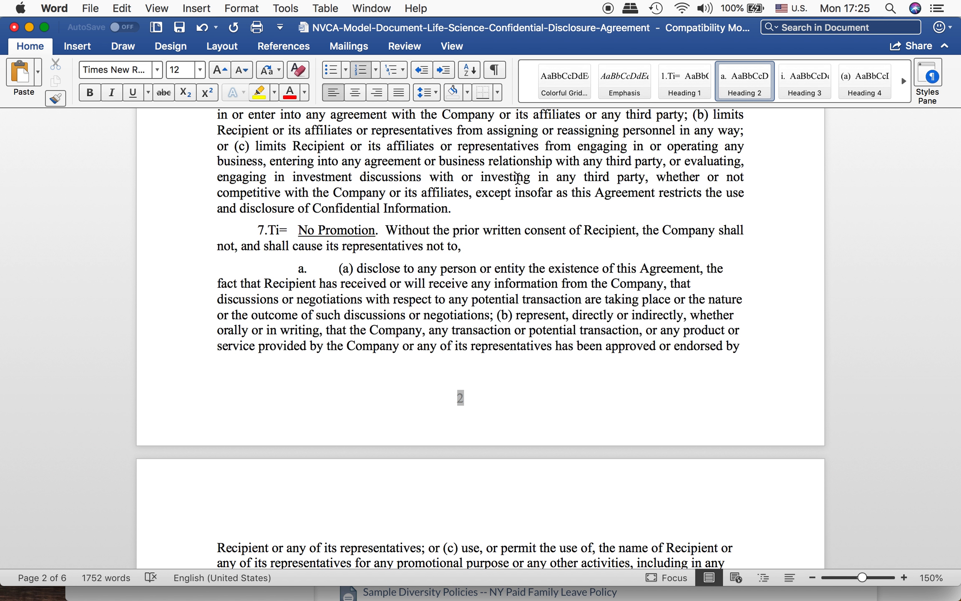
pyautogui.click(495, 315)
pyautogui.press('Return')
pyautogui.scroll(-2, 339, 562)
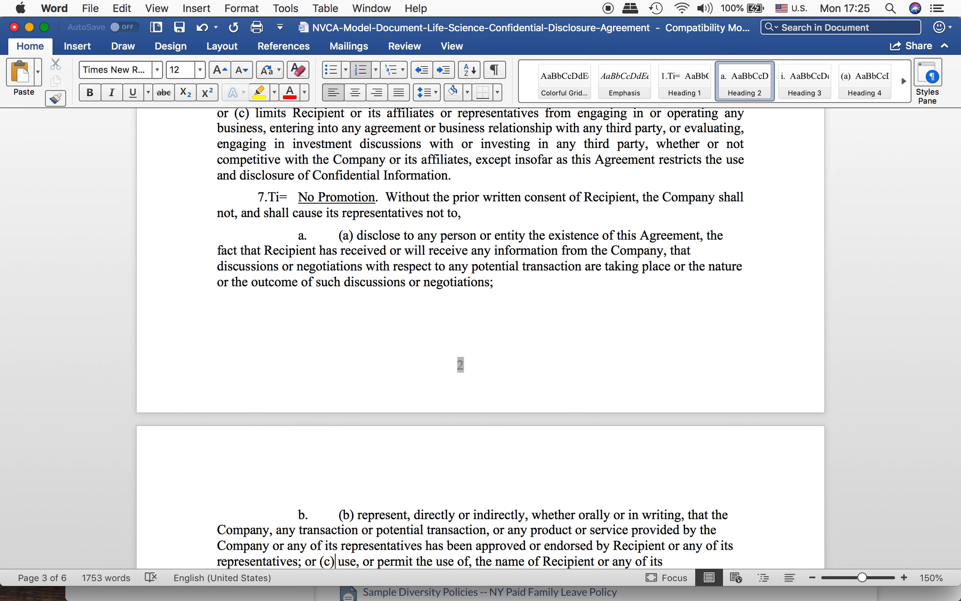
pyautogui.press('Return')
pyautogui.scroll(-10, 480, 337)
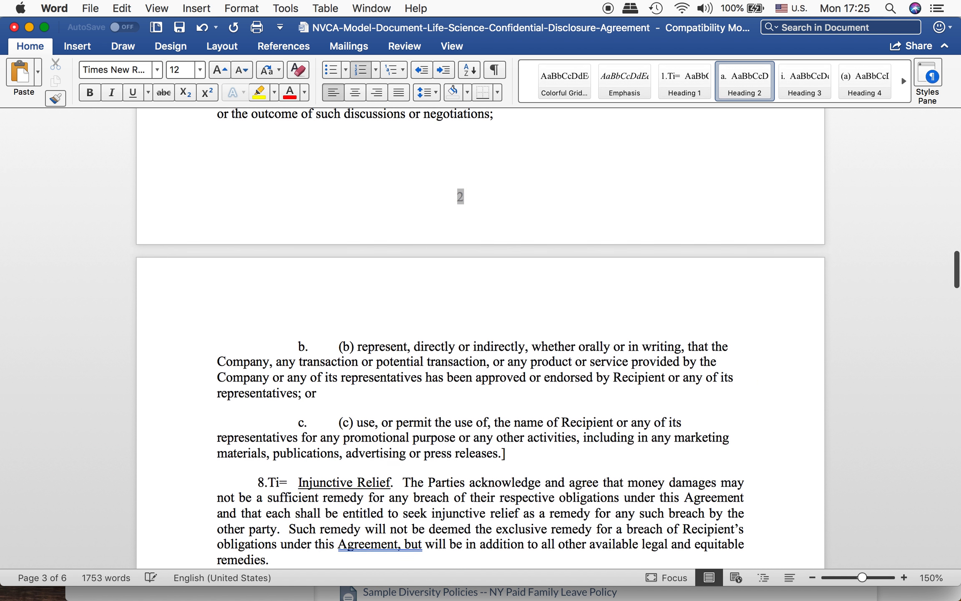
# Step: Customize the level 2 outline numbering to include the level 1 number followed by a period, with number style 1, 2, 3
pyautogui.scroll(7, 408, 361)
pyautogui.scroll(3, 408, 362)
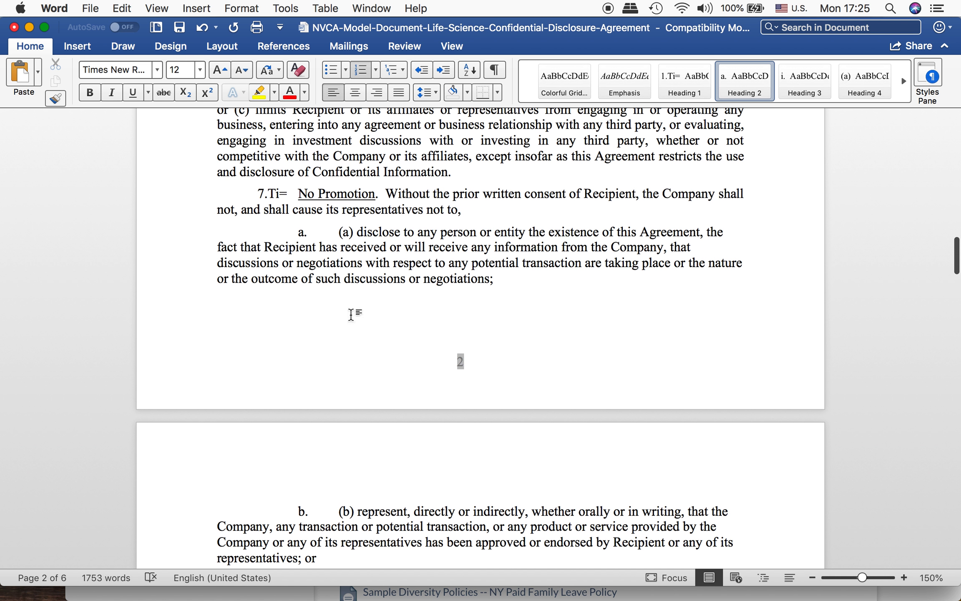
pyautogui.click(301, 232)
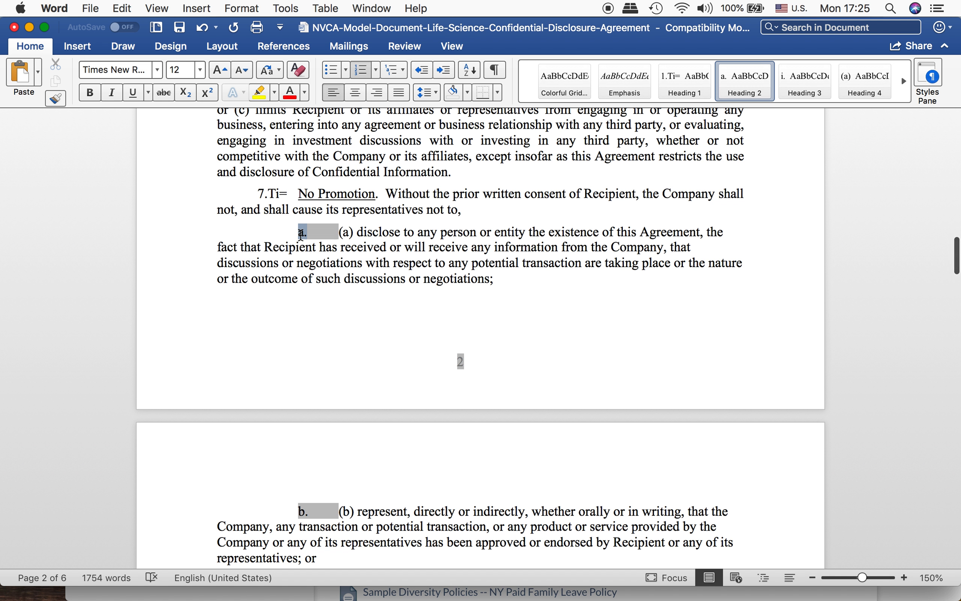
pyautogui.rightClick(300, 233)
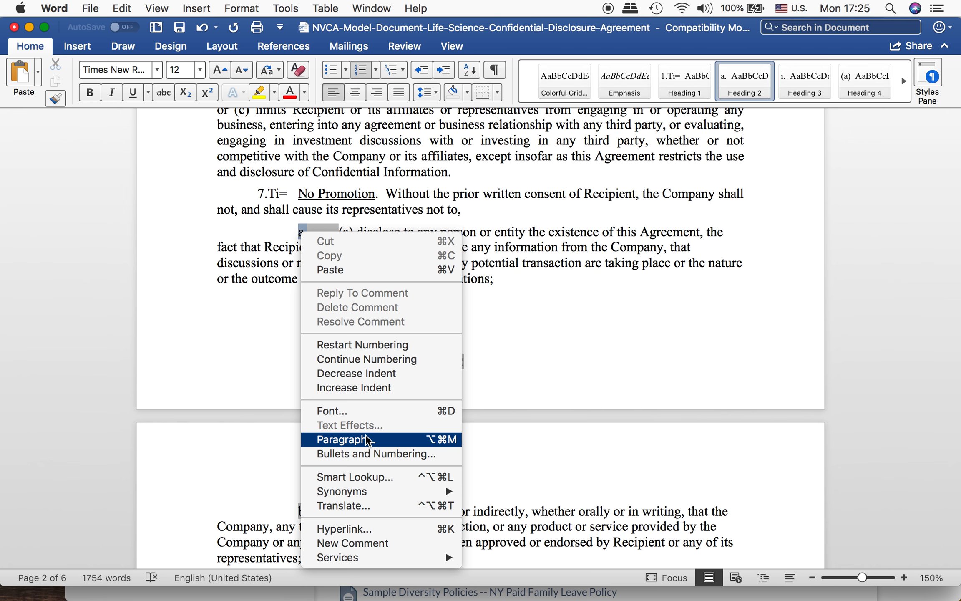
pyautogui.click(366, 454)
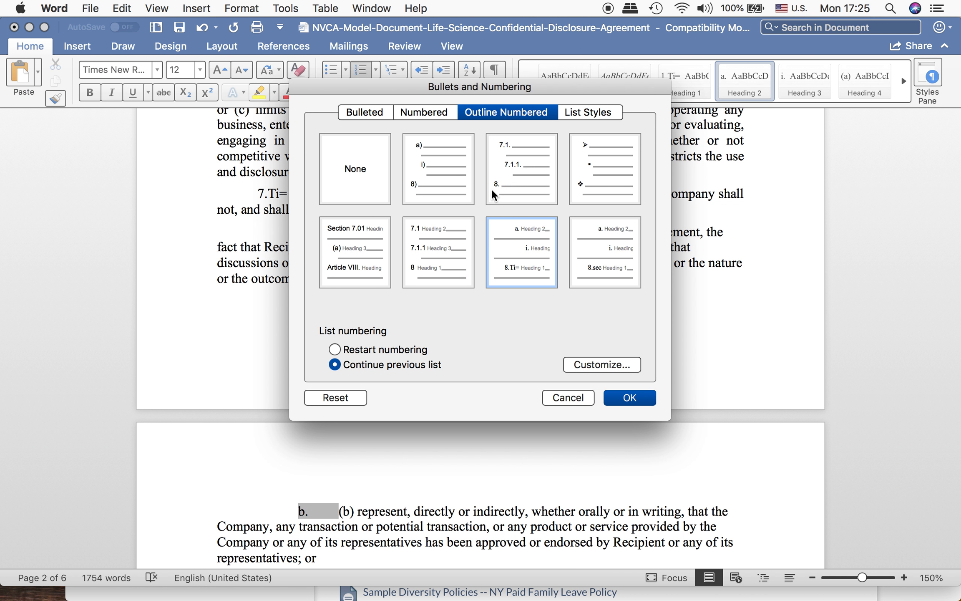
pyautogui.click(600, 365)
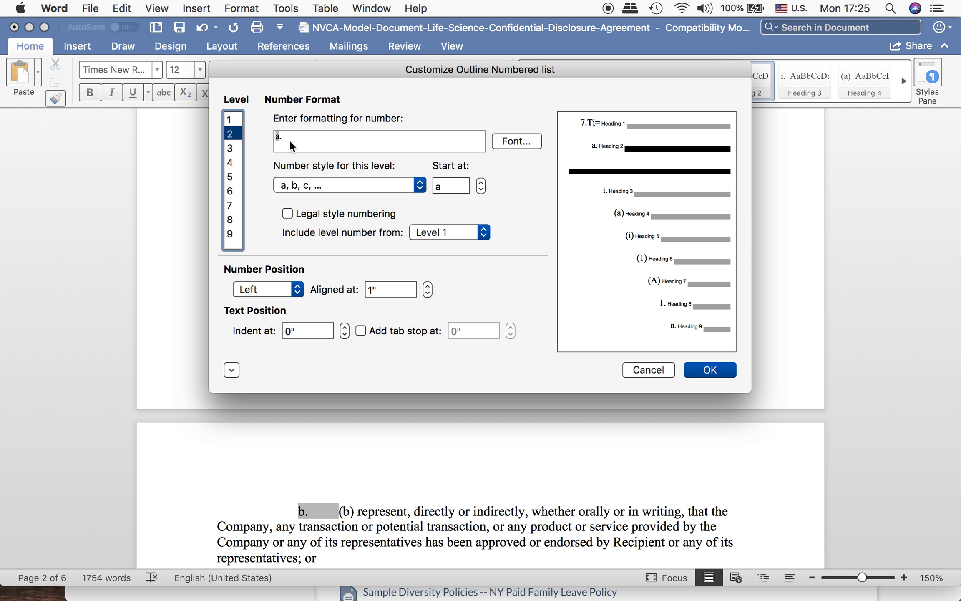
pyautogui.click(295, 135)
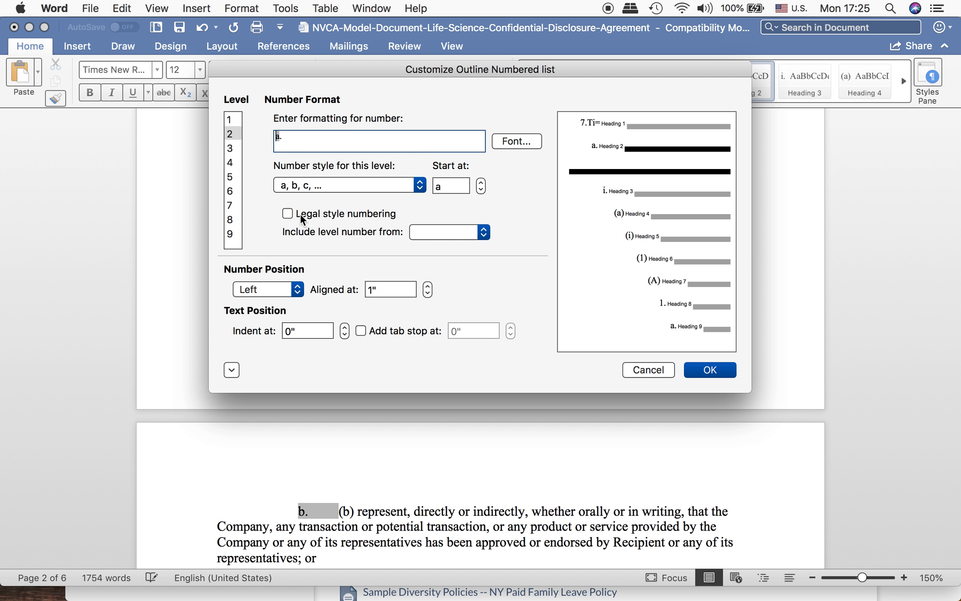
pyautogui.click(434, 232)
pyautogui.click(444, 232)
pyautogui.write('.')
pyautogui.click(328, 184)
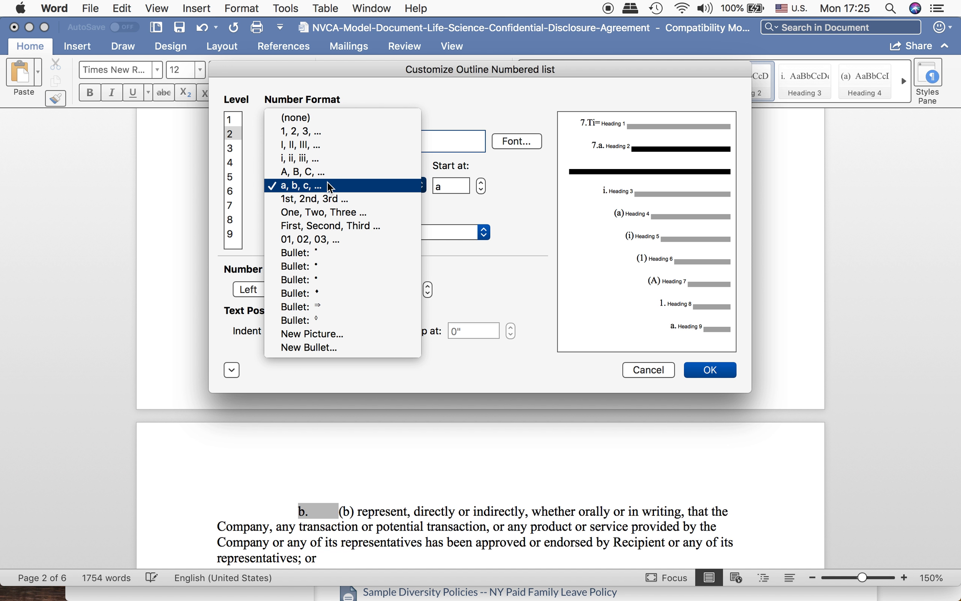
pyautogui.click(303, 131)
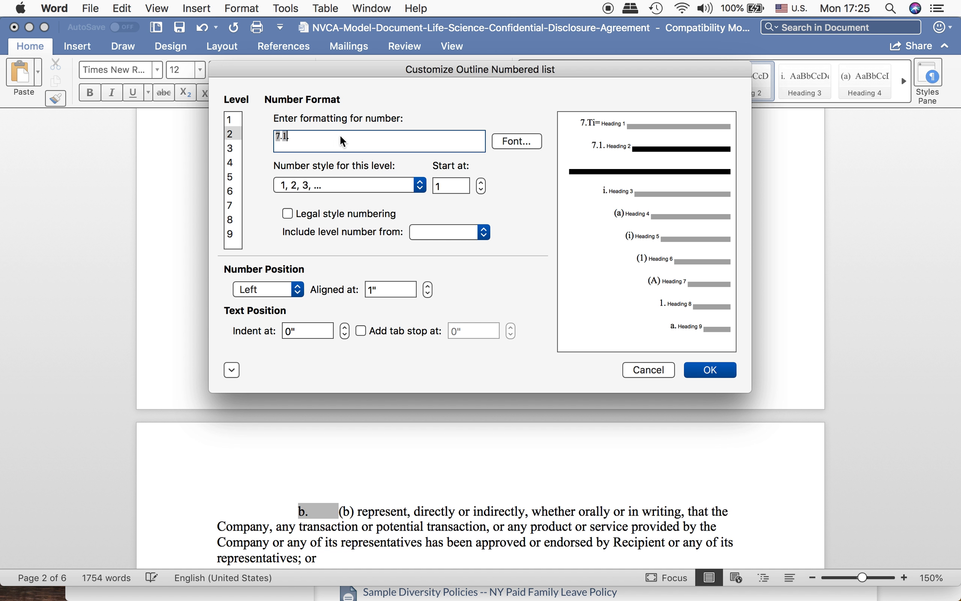
# Step: Add sec= to the end of the level 2 number format so it reads 7.1.sec=, and apply it to the outline list
pyautogui.write('sec=')
pyautogui.press('BackSpace')
pyautogui.press('BackSpace')
pyautogui.press('BackSpace')
pyautogui.press('BackSpace')
pyautogui.write('sec=')
pyautogui.click(710, 368)
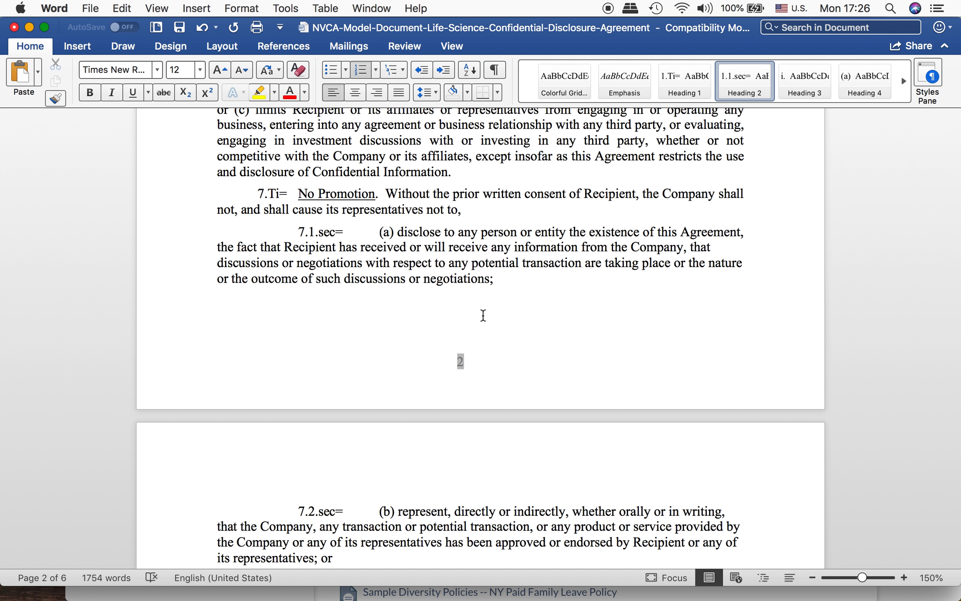
pyautogui.click(334, 233)
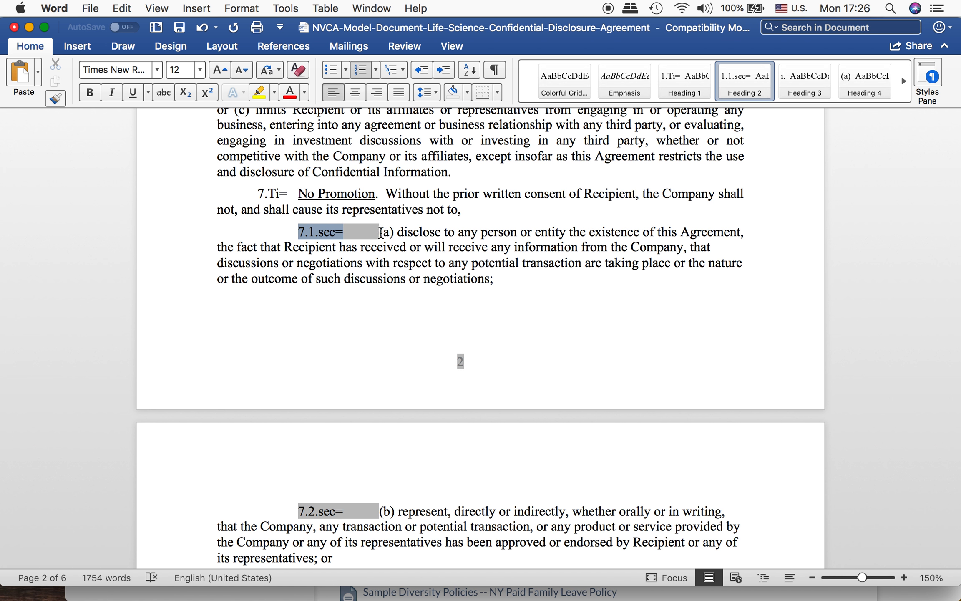
pyautogui.click(384, 232)
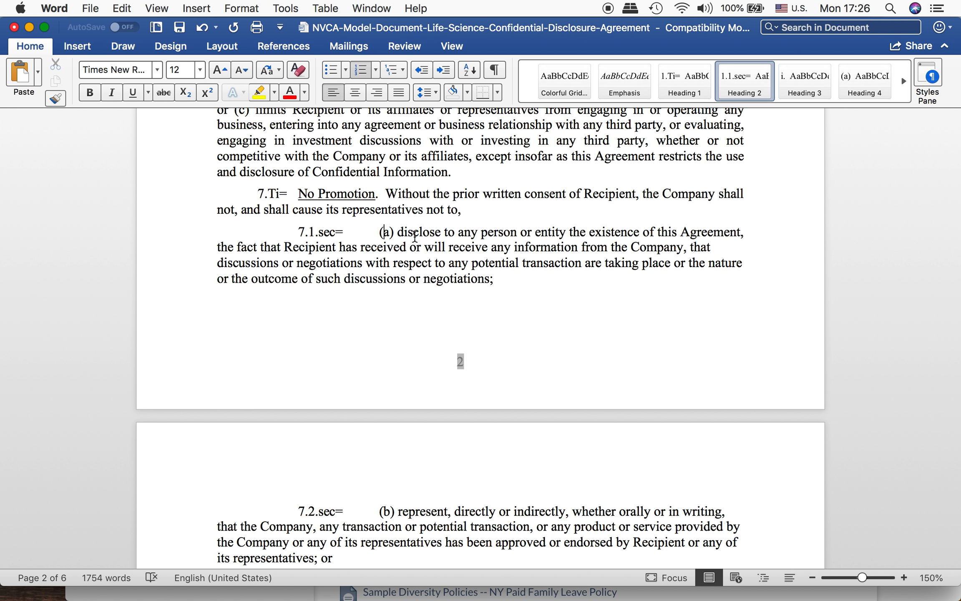
# Step: Split items (a), (b) and (c) of section 6, No Other Restrictions, into separate second-level numbered paragraphs
pyautogui.scroll(2, 415, 235)
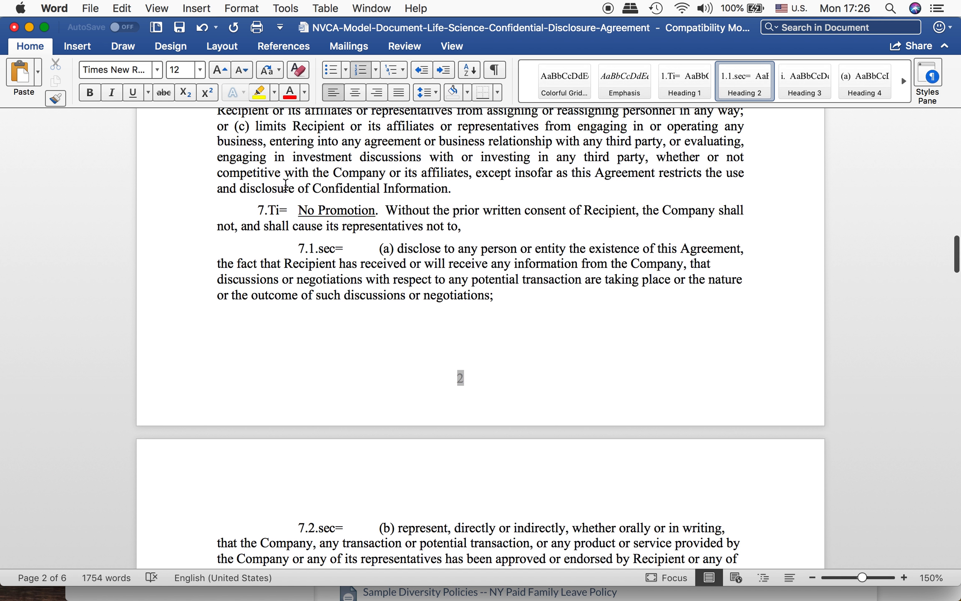
pyautogui.scroll(8, 316, 244)
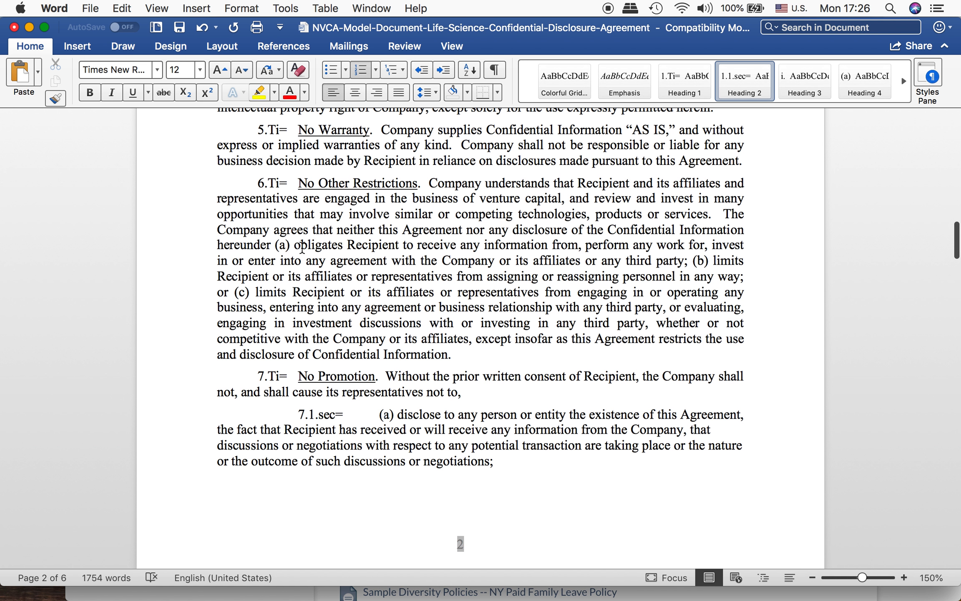
pyautogui.click(272, 244)
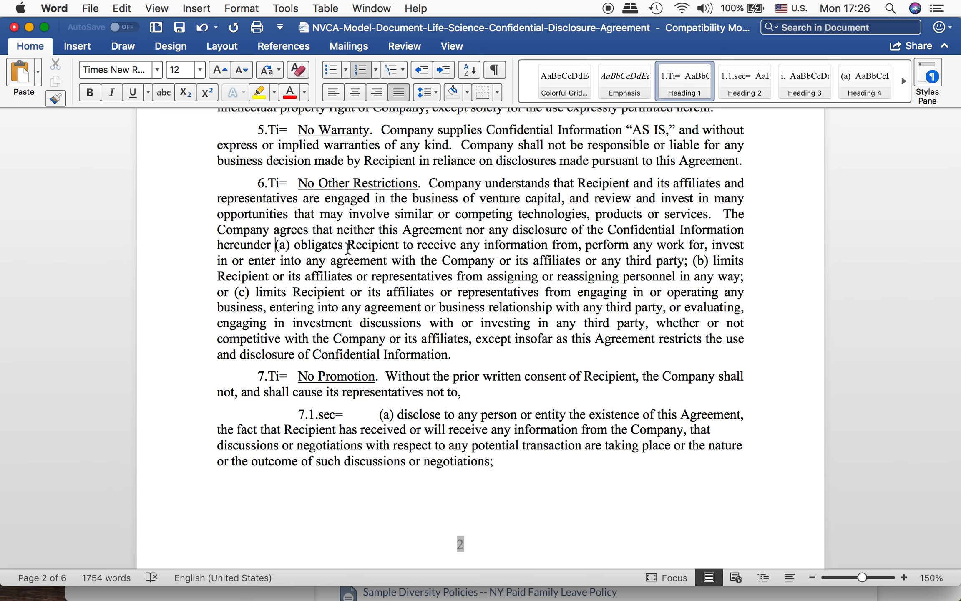
pyautogui.press('Return')
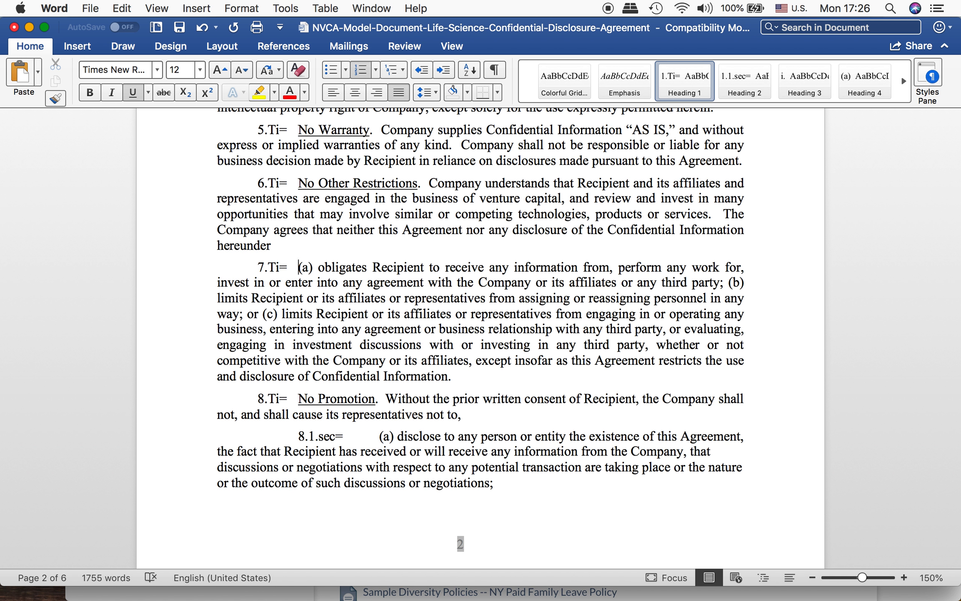
pyautogui.press('Tab')
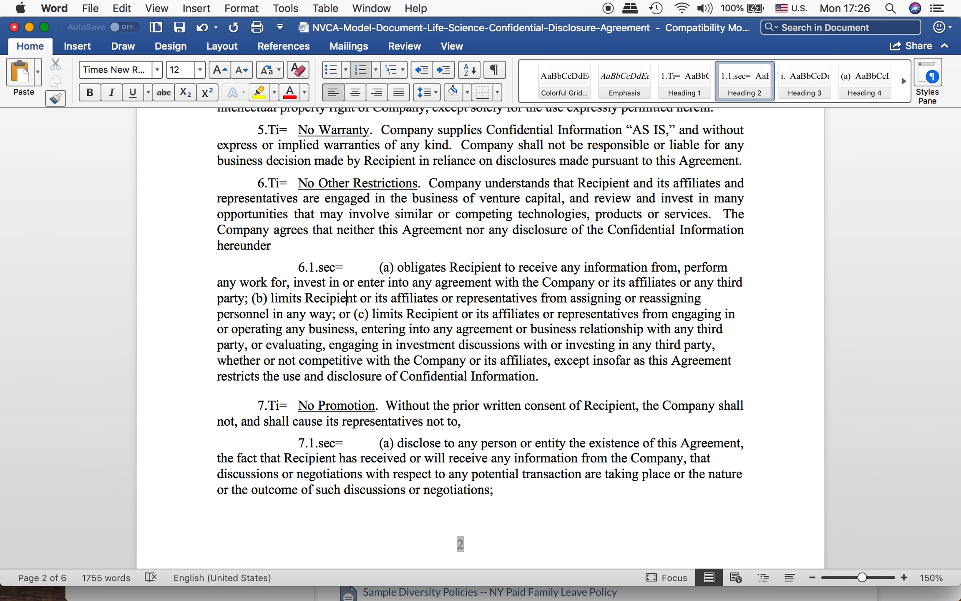
pyautogui.press('Left')
pyautogui.press('Return')
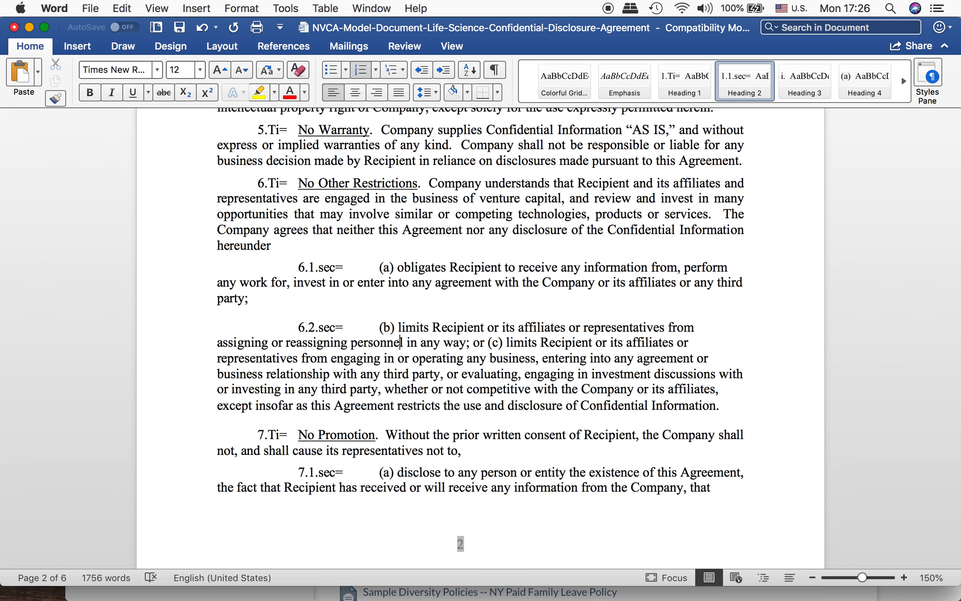
pyautogui.press('Return')
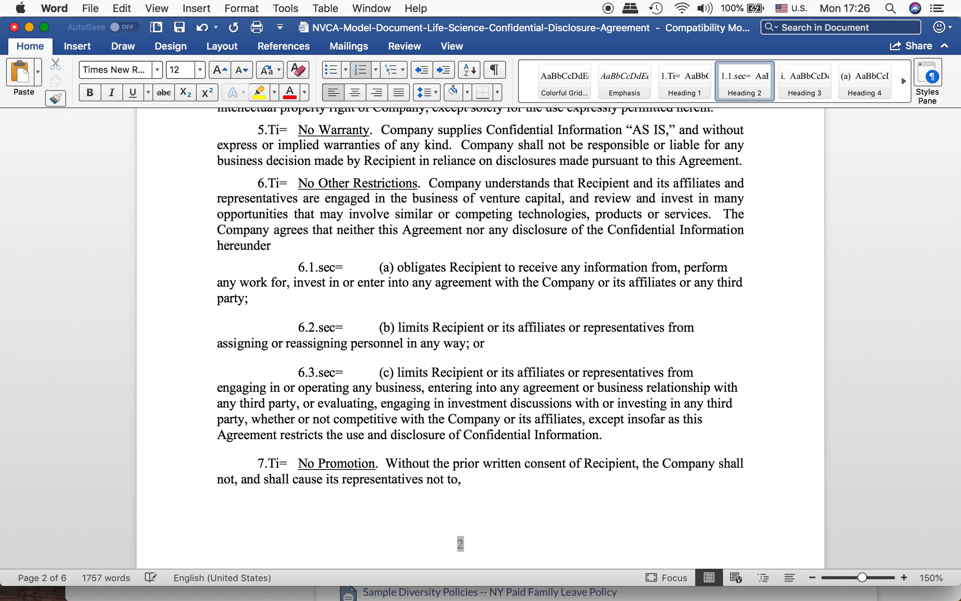
pyautogui.scroll(-2, 325, 307)
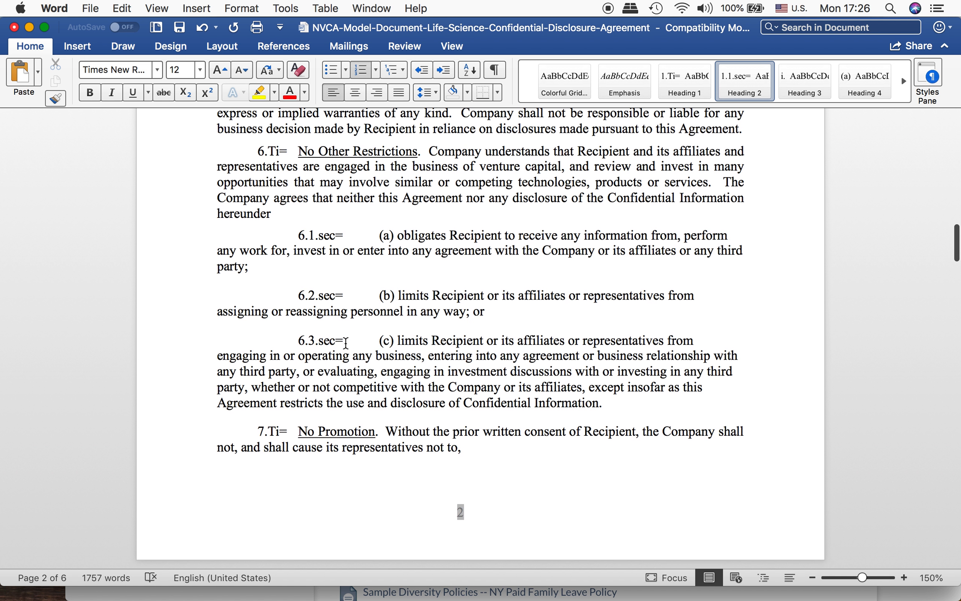
pyautogui.scroll(-5, 337, 300)
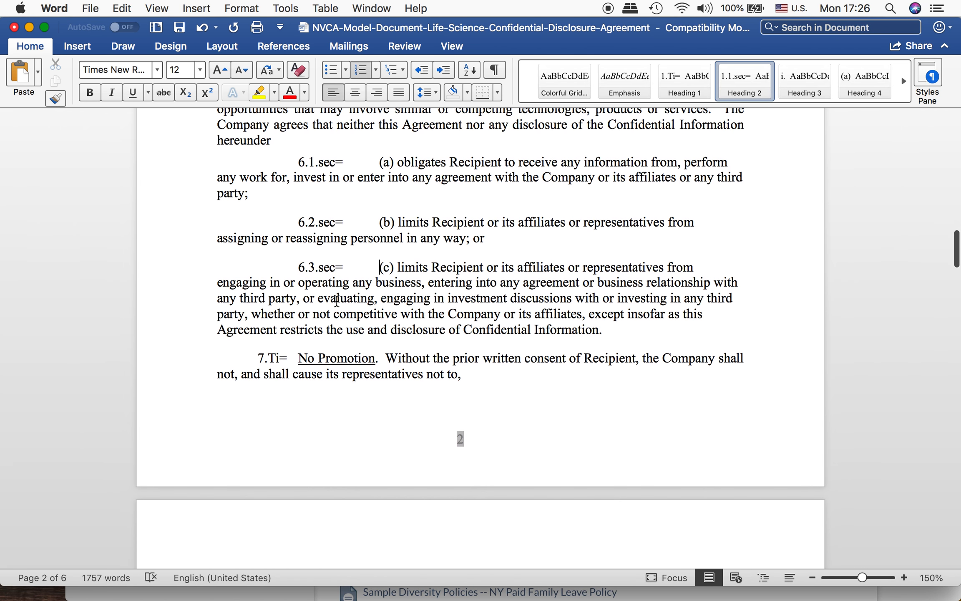
# Step: Split item (a) of section 3, Exclusions from Nondisclosure and Nonuse Obligations, into its own second-level numbered paragraph
pyautogui.scroll(15, 344, 249)
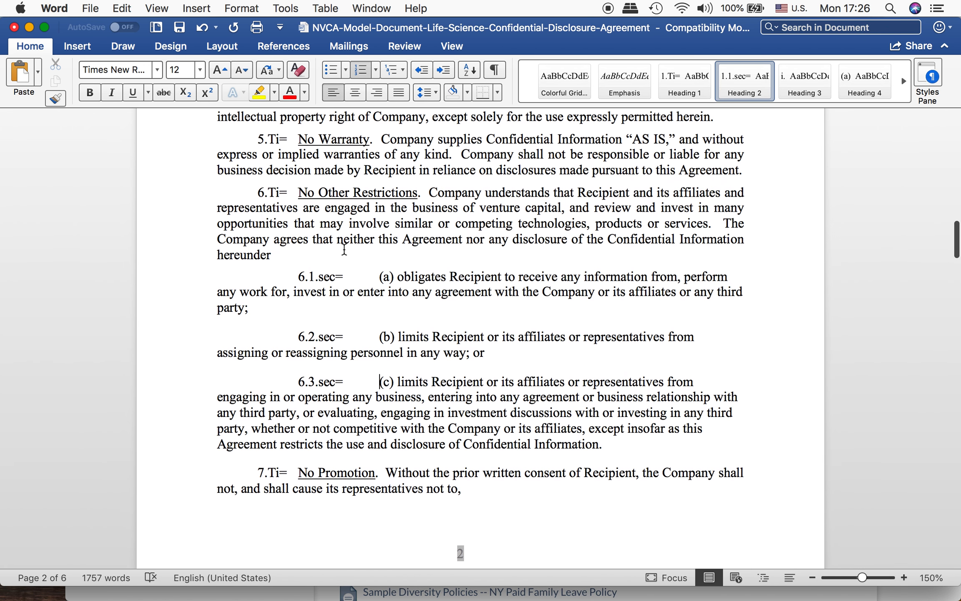
pyautogui.scroll(12, 344, 249)
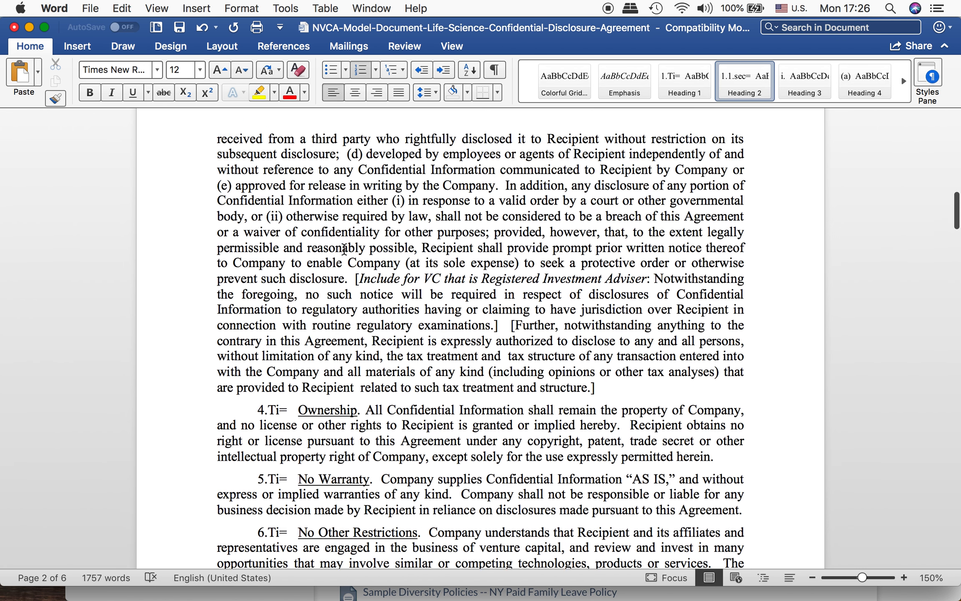
pyautogui.scroll(17, 343, 249)
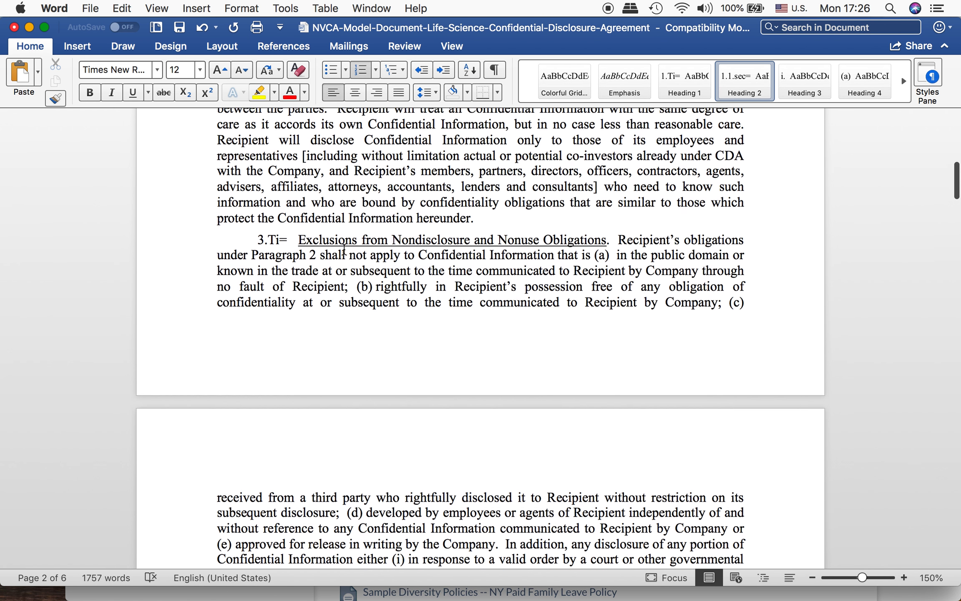
pyautogui.click(591, 303)
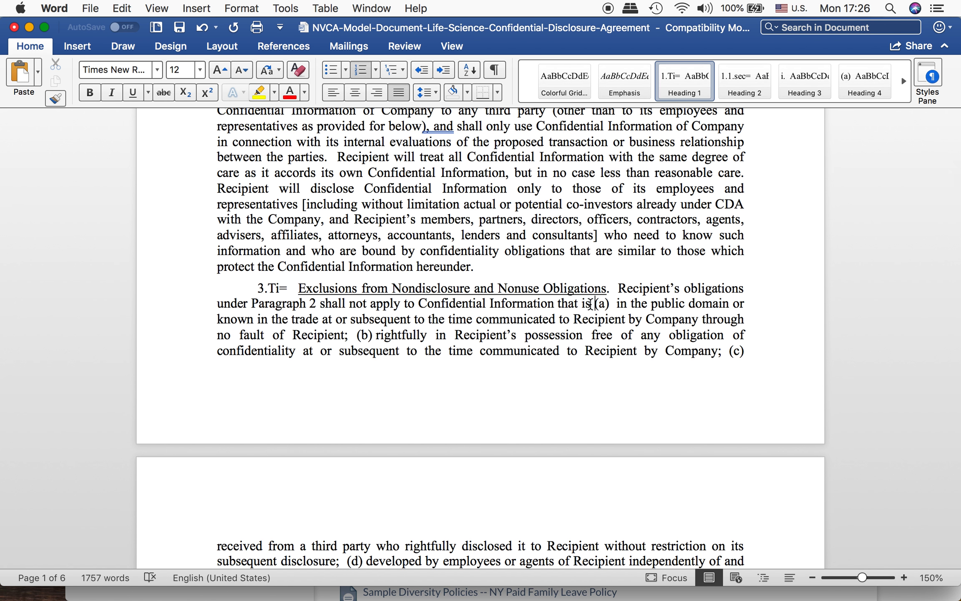
pyautogui.press('Return')
pyautogui.press('Tab')
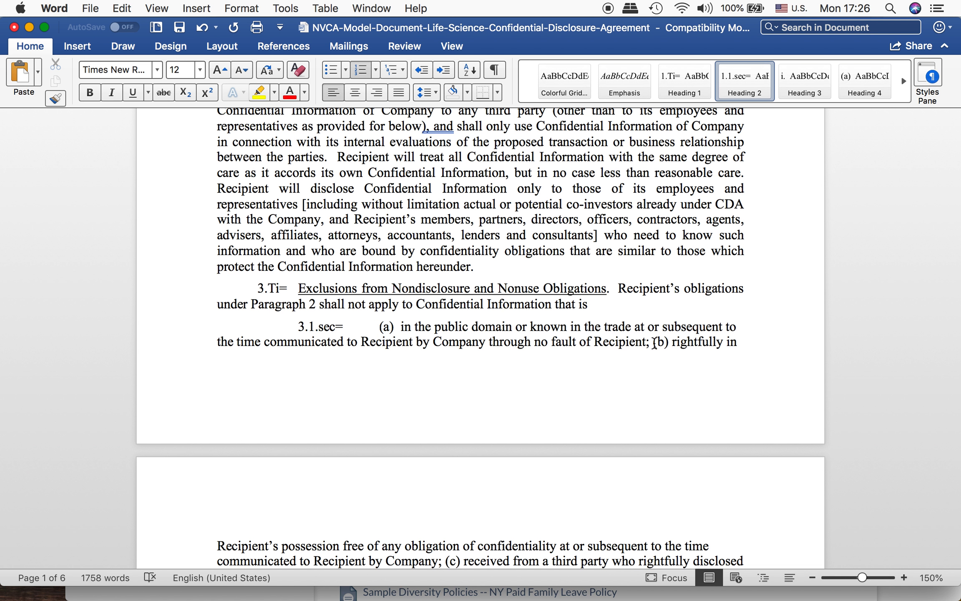
# Step: Split items (b) and (c) of section 3 into separate second-level numbered paragraphs
pyautogui.scroll(-1, 654, 345)
pyautogui.click(653, 334)
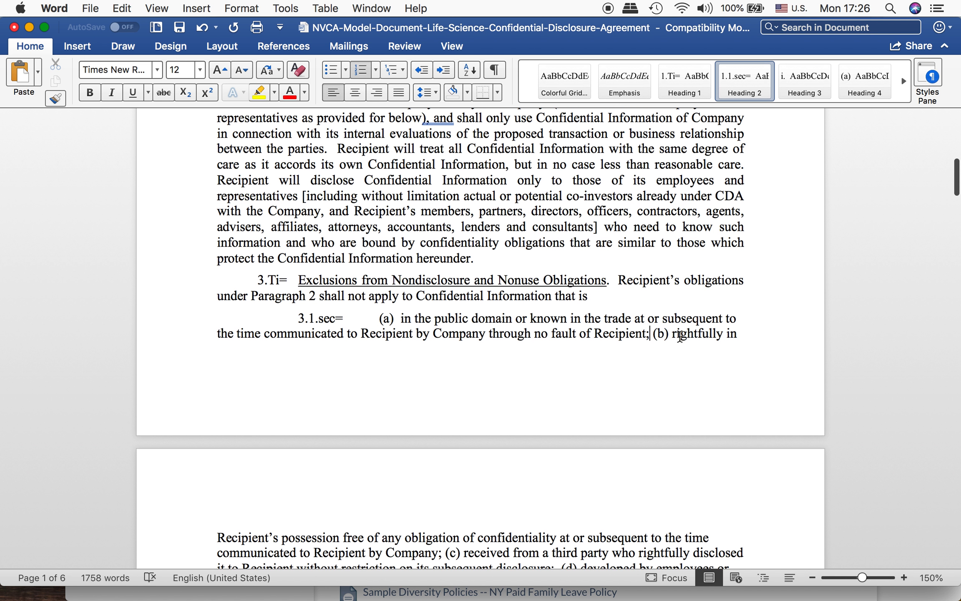
pyautogui.press('Return')
pyautogui.scroll(-5, 684, 328)
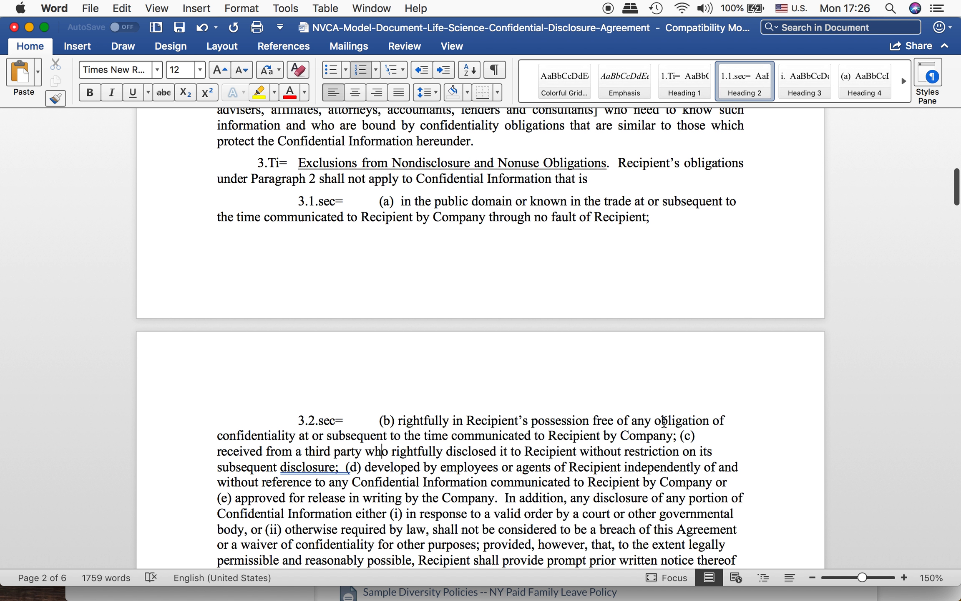
pyautogui.click(680, 436)
pyautogui.press('Return')
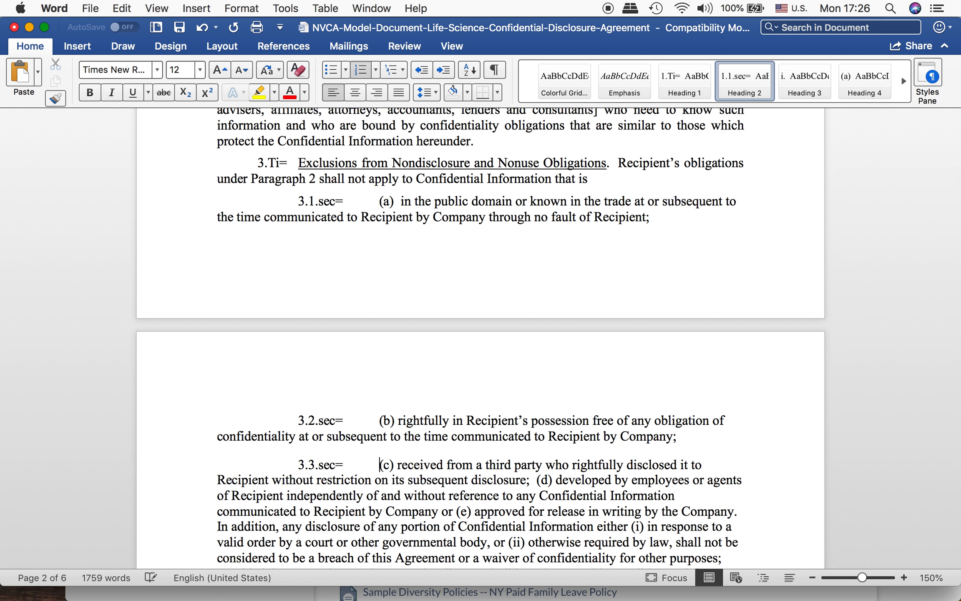
# Step: Split items (d) and (e) of section 3 into separate second-level numbered paragraphs
pyautogui.scroll(-3, 676, 402)
pyautogui.click(537, 412)
pyautogui.press('Return')
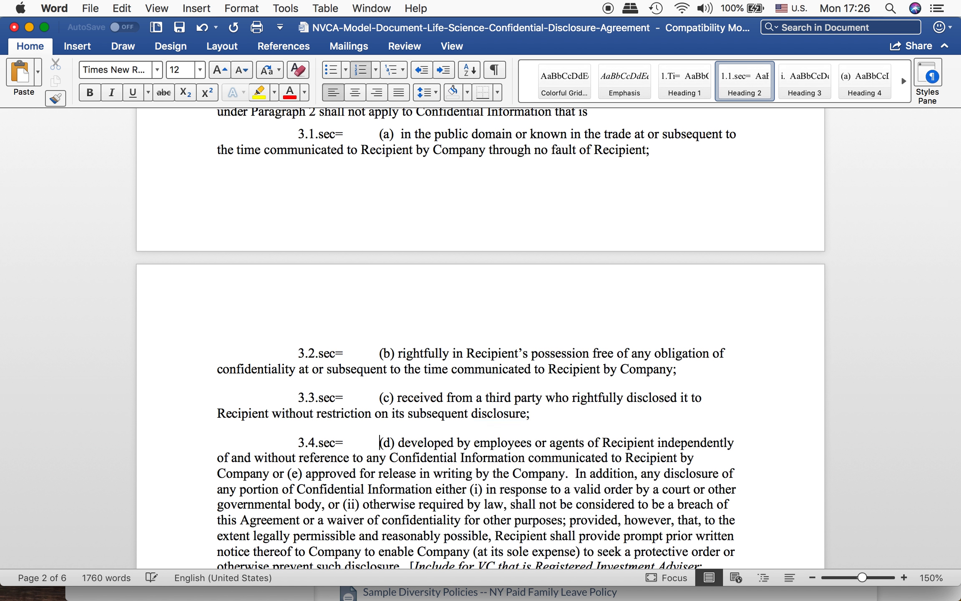
pyautogui.scroll(-3, 444, 466)
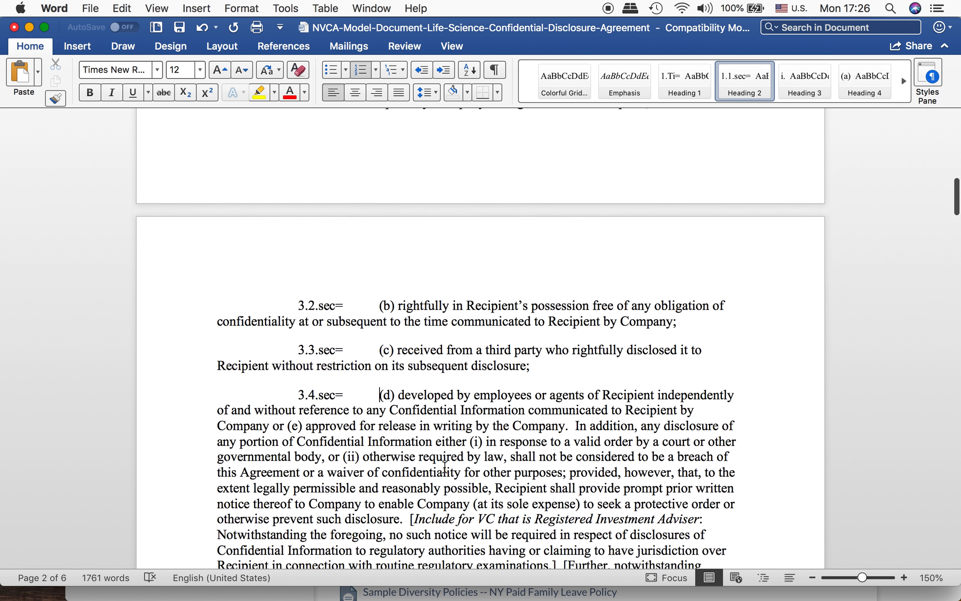
pyautogui.click(288, 416)
pyautogui.press('Return')
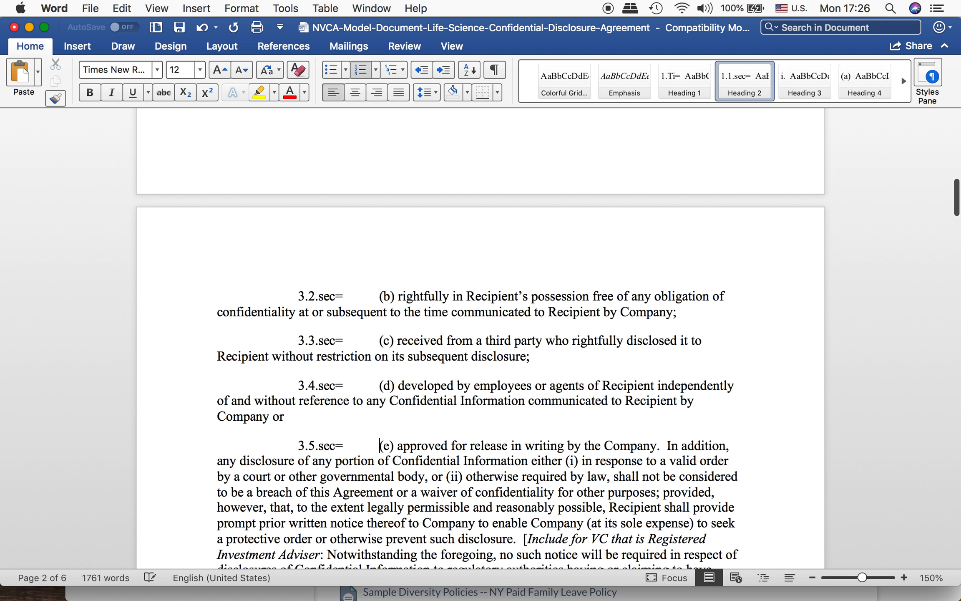
# Step: Review the numbering and text of sections 1 through 4 for remaining inline lists to split out
pyautogui.scroll(-5, 375, 430)
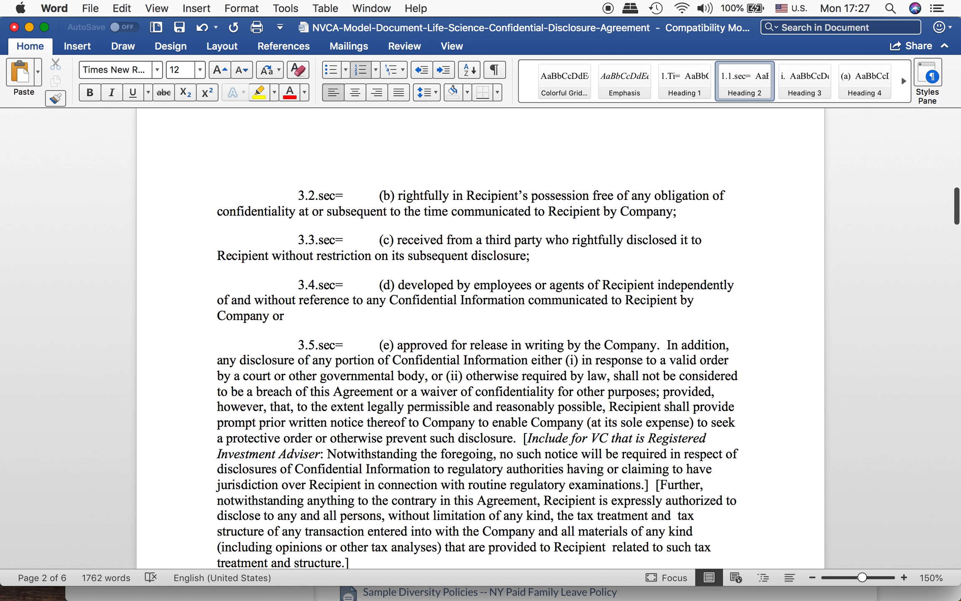
pyautogui.scroll(-2, 479, 334)
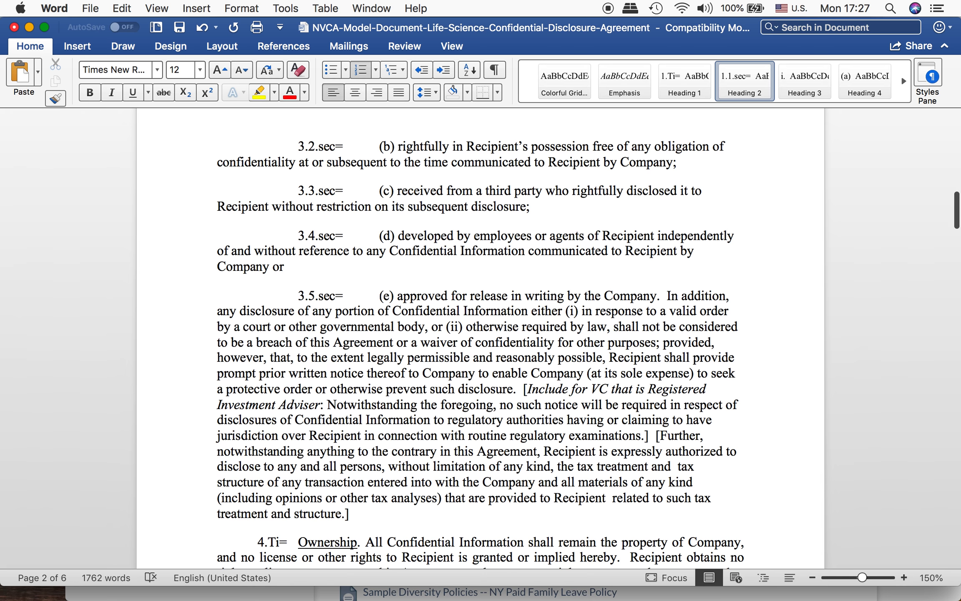
pyautogui.scroll(-2, 376, 339)
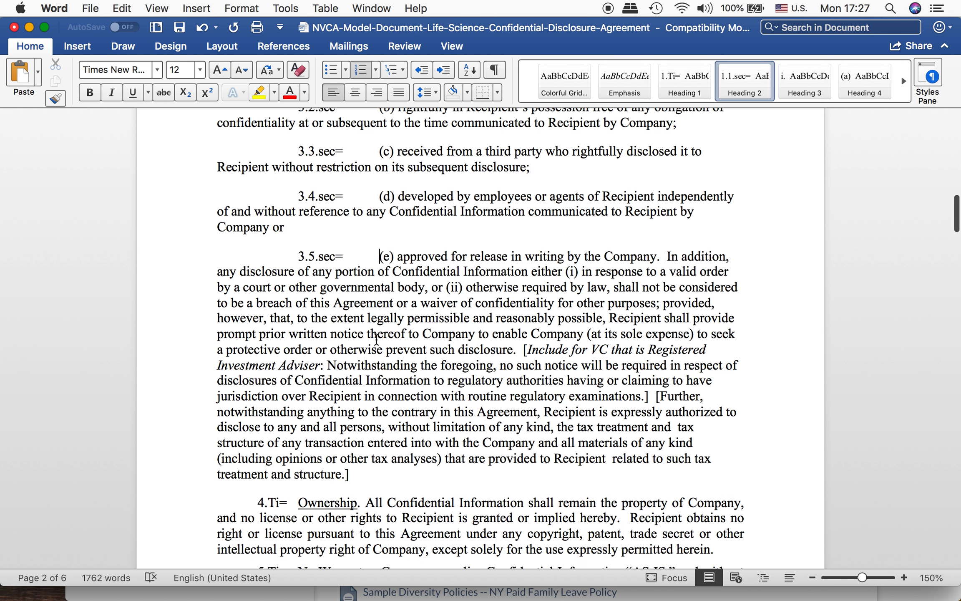
pyautogui.scroll(20, 376, 339)
pyautogui.scroll(12, 377, 339)
pyautogui.scroll(3, 376, 339)
pyautogui.scroll(1, 377, 339)
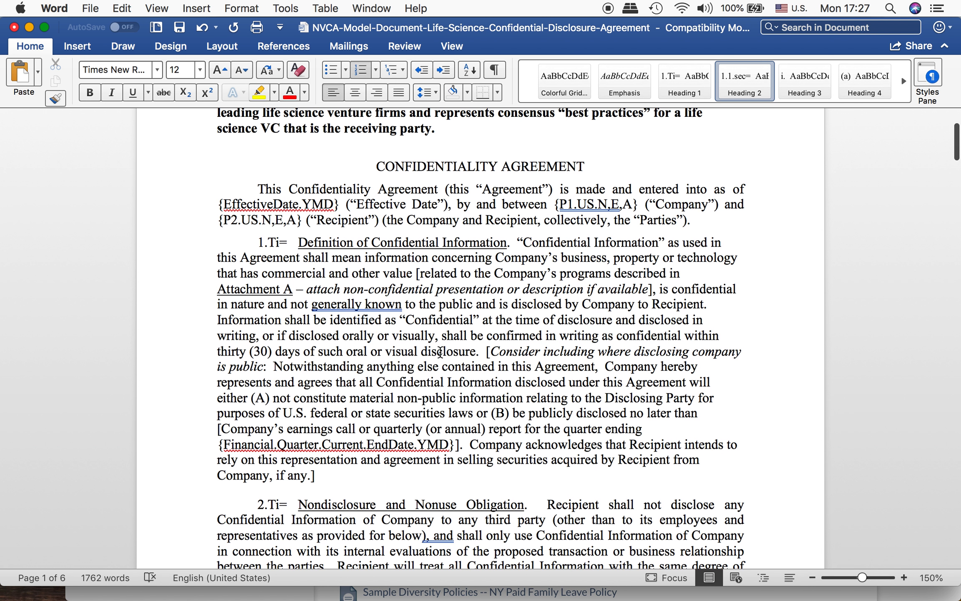
pyautogui.scroll(-2, 445, 359)
pyautogui.scroll(-15, 439, 353)
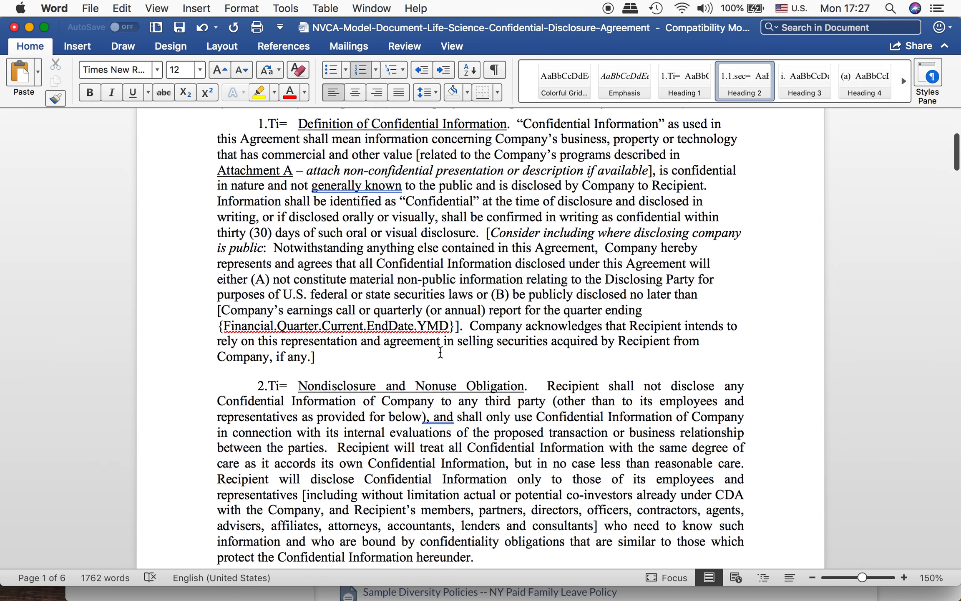
pyautogui.scroll(-20, 439, 352)
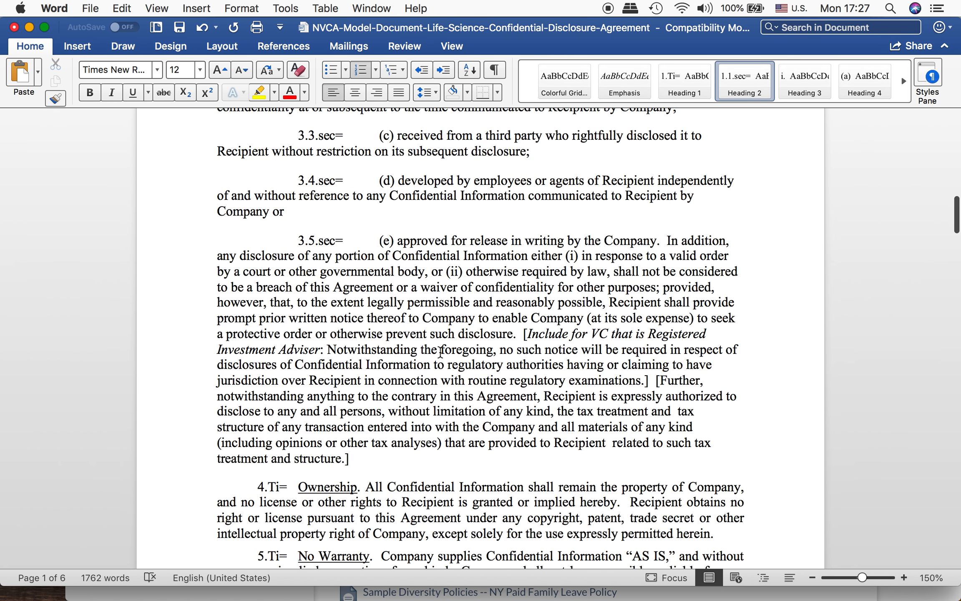
# Step: Split item (i) of paragraph 3.5 into its own third-level numbered paragraph
pyautogui.scroll(-3, 440, 353)
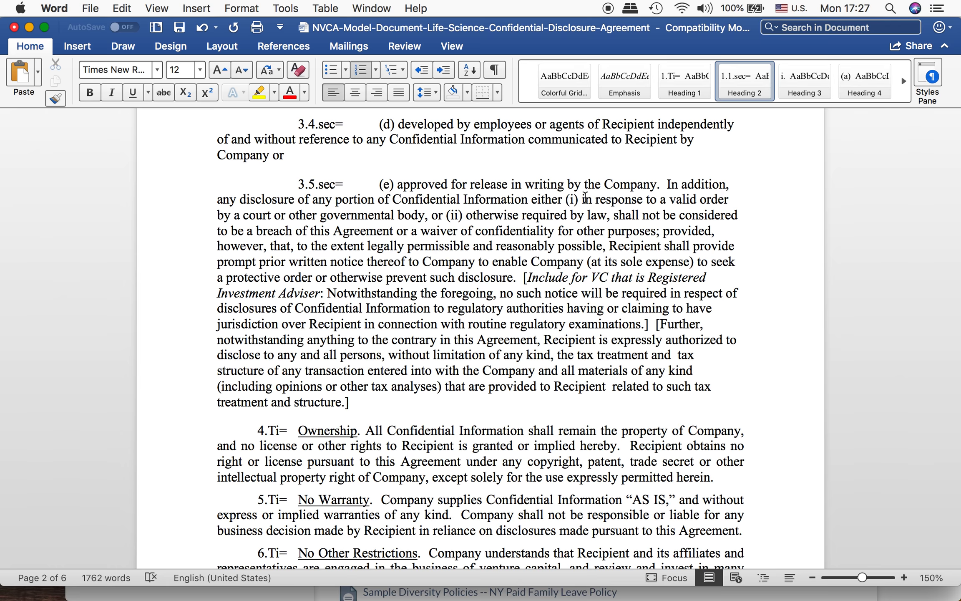
pyautogui.press('Return')
pyautogui.press('Tab')
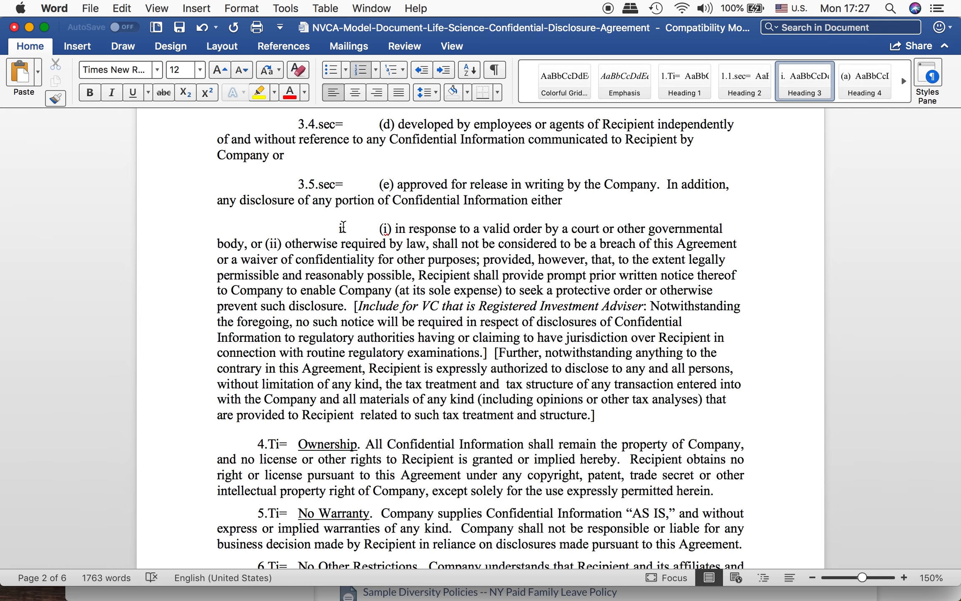
# Step: Customize the level 3 outline numbering to include the level 1 and level 2 numbers, separated by a period
pyautogui.click(343, 227)
pyautogui.rightClick(342, 227)
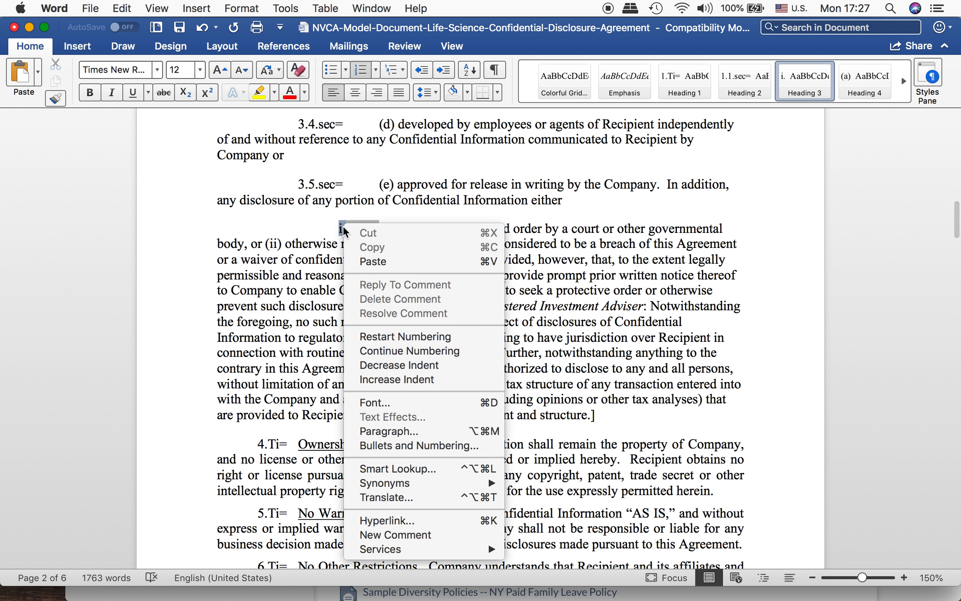
pyautogui.click(415, 444)
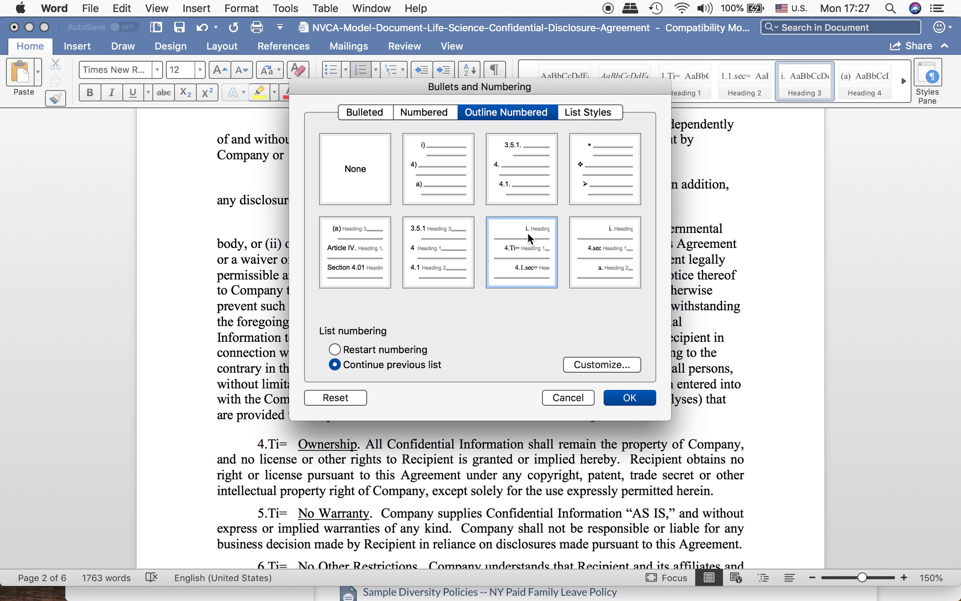
pyautogui.click(589, 366)
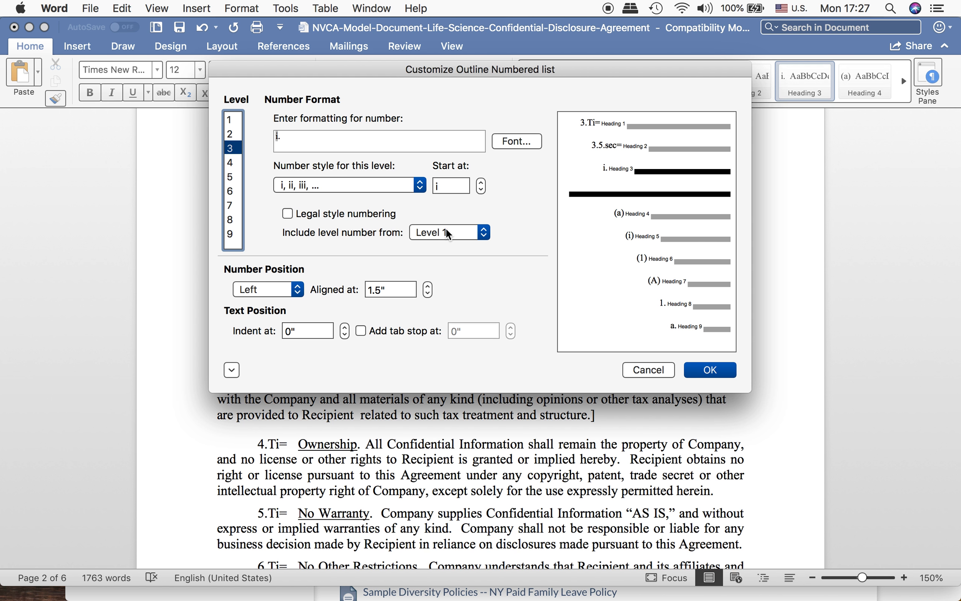
pyautogui.click(455, 228)
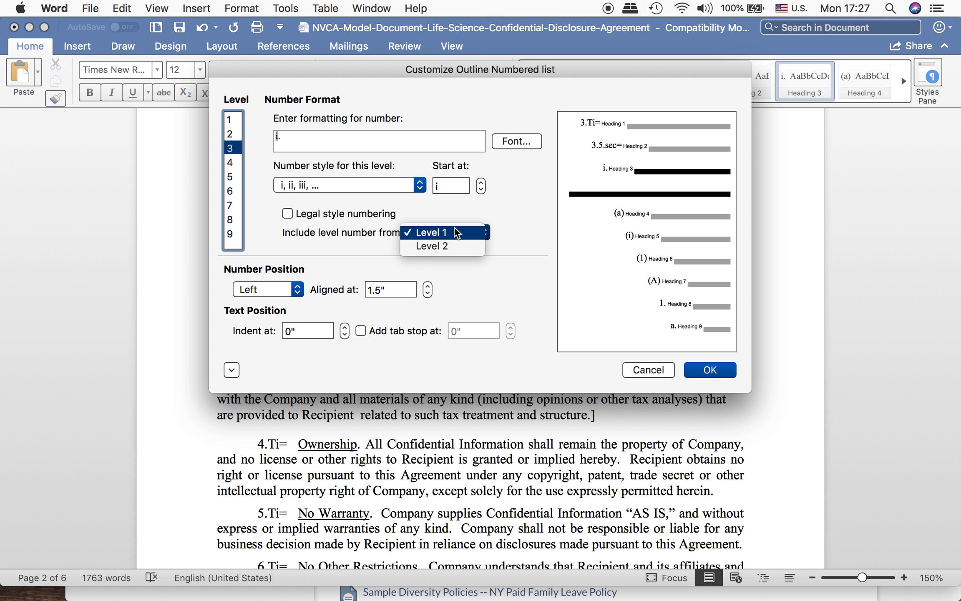
pyautogui.click(444, 245)
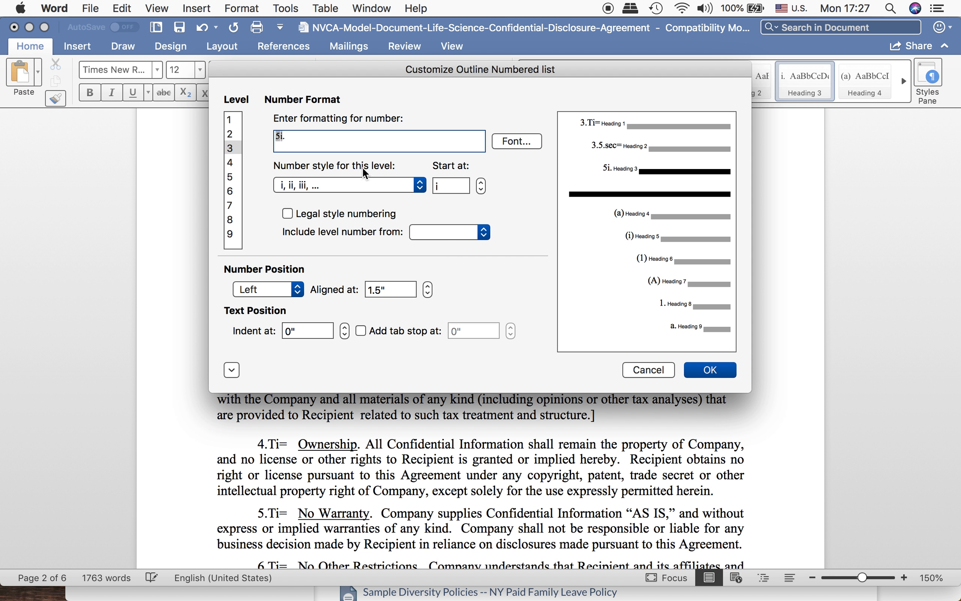
pyautogui.click(431, 232)
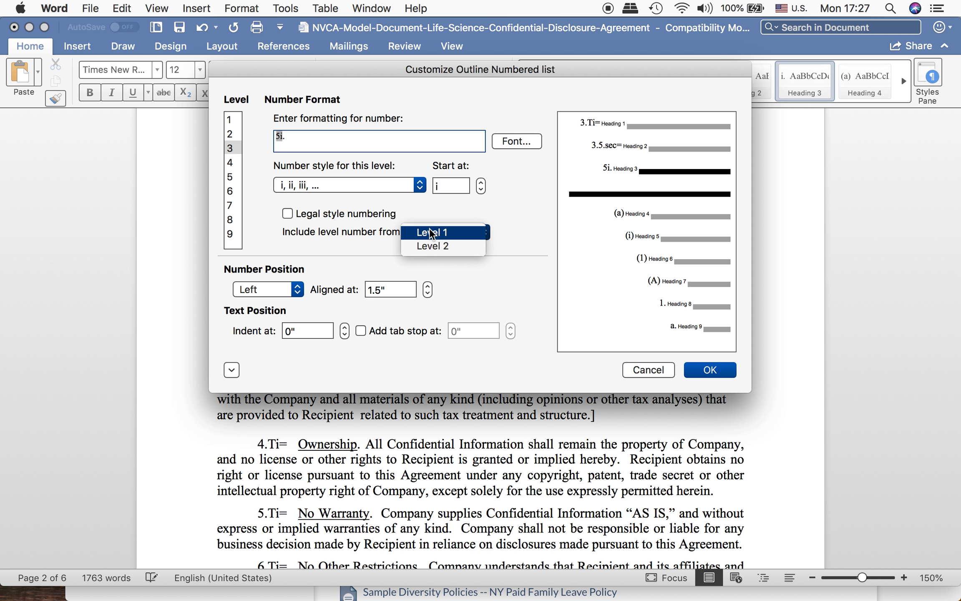
pyautogui.click(431, 232)
pyautogui.write('.')
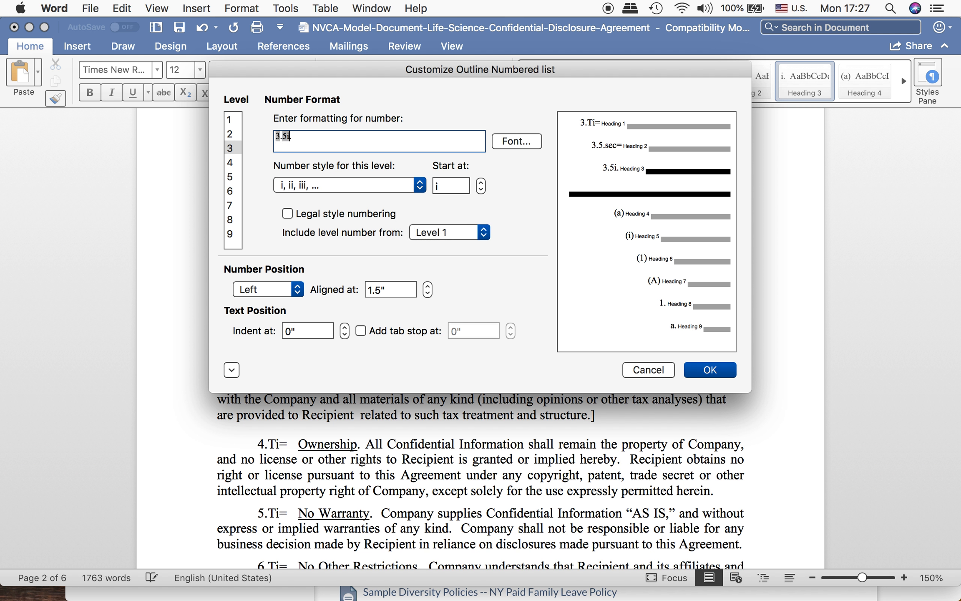
# Step: Set the level 3 number style to 1, 2, 3, complete the format as 3.5.1.sec=, and apply it to the outline list
pyautogui.click(339, 187)
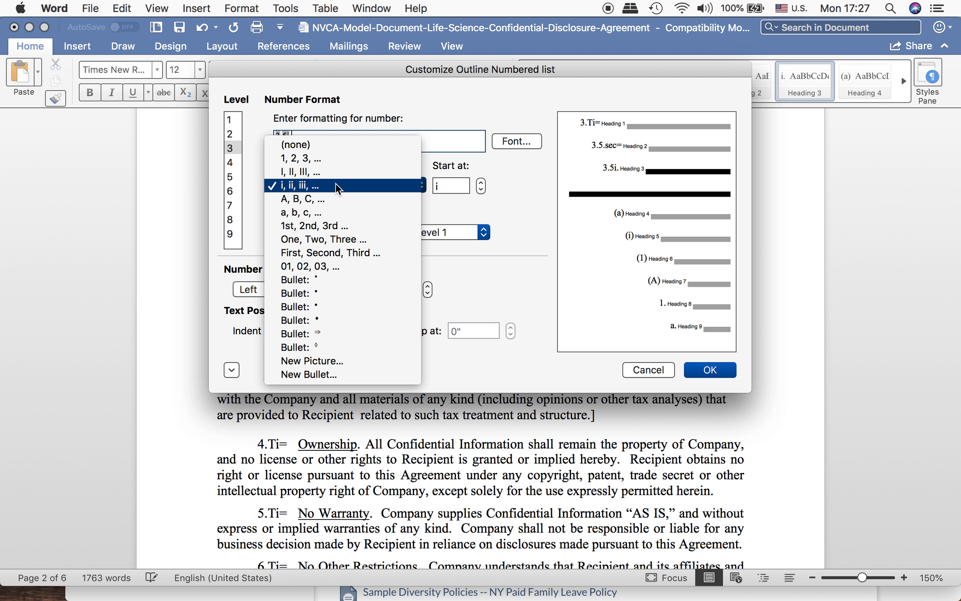
pyautogui.click(309, 157)
pyautogui.press('Left')
pyautogui.press('Left')
pyautogui.write('.')
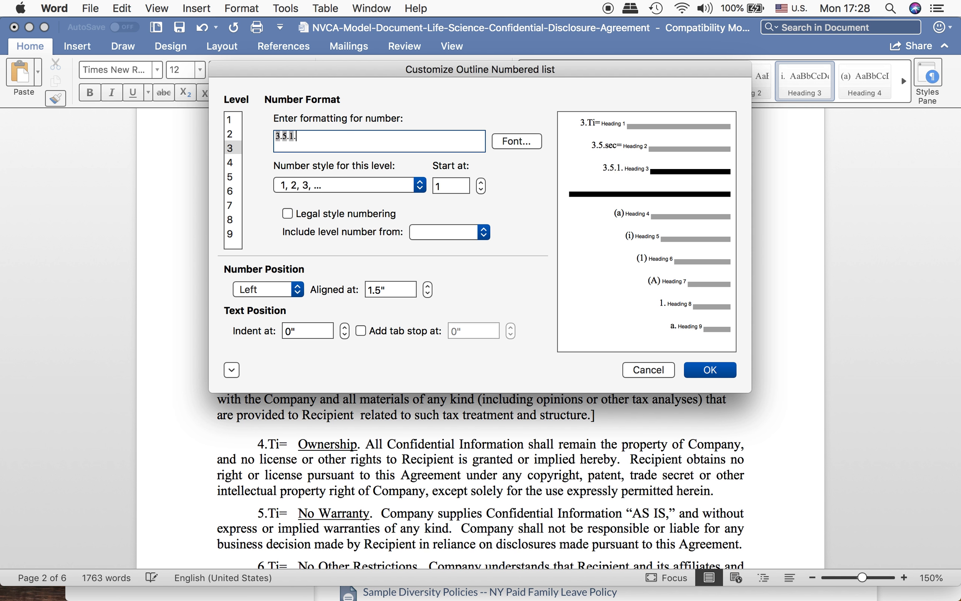
pyautogui.write('sec=')
pyautogui.click(708, 369)
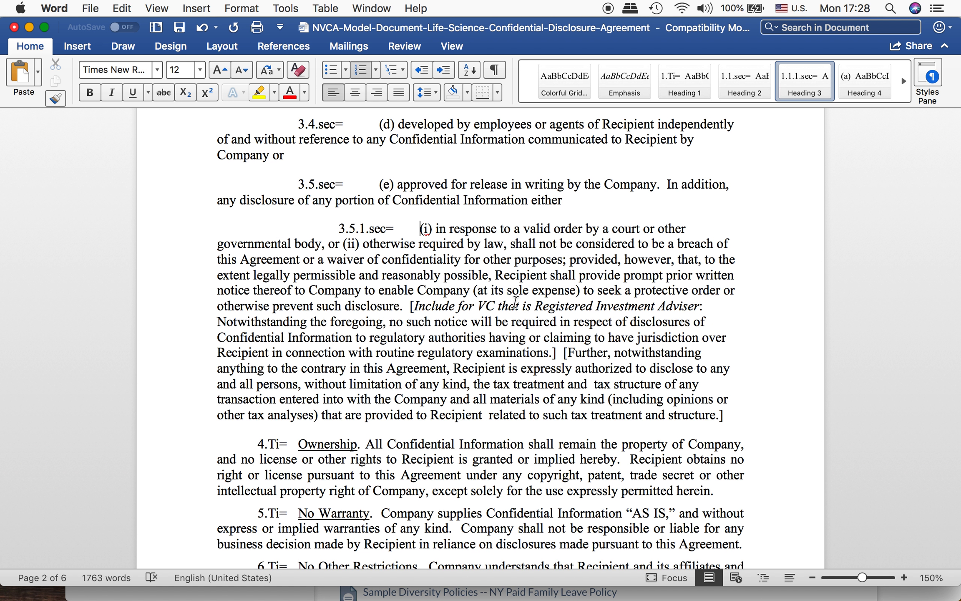
# Step: Split item (ii) and the "provided, however" clause under paragraph 3.5 into separate third-level numbered paragraphs
pyautogui.click(343, 243)
pyautogui.press('Return')
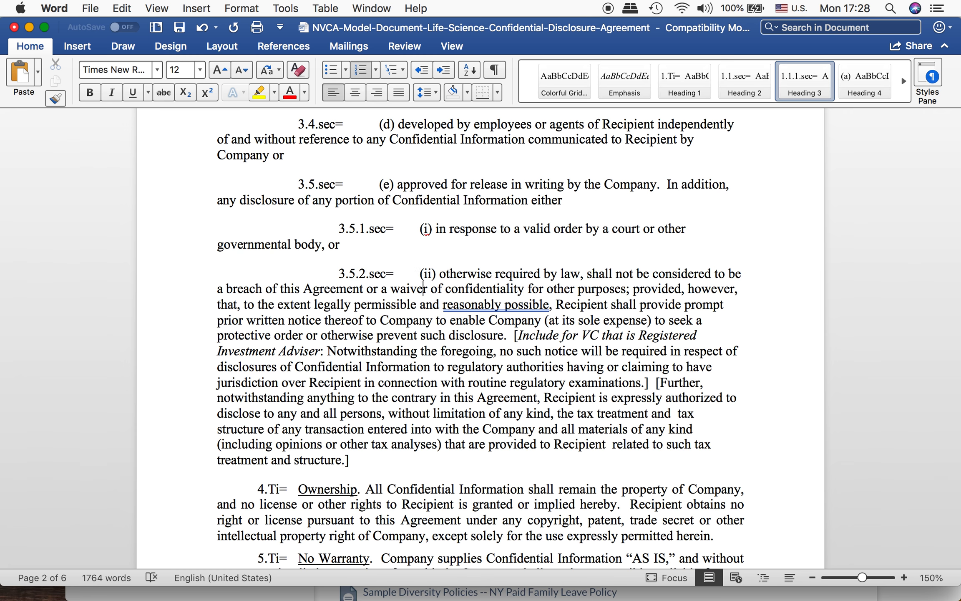
pyautogui.press('Down')
pyautogui.press('Down')
pyautogui.press('Right')
pyautogui.press('Right')
pyautogui.scroll(-1, 417, 284)
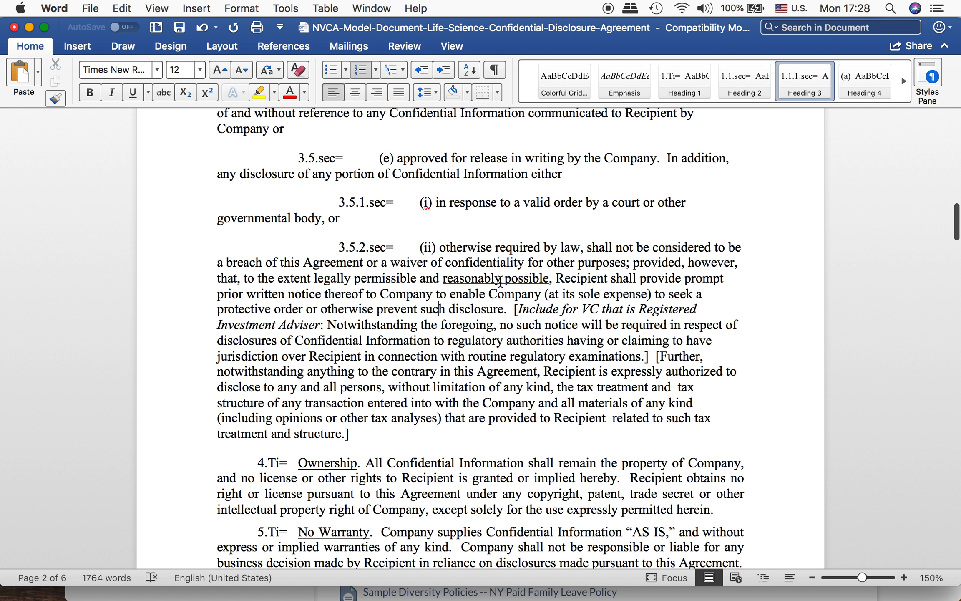
pyautogui.scroll(-2, 501, 281)
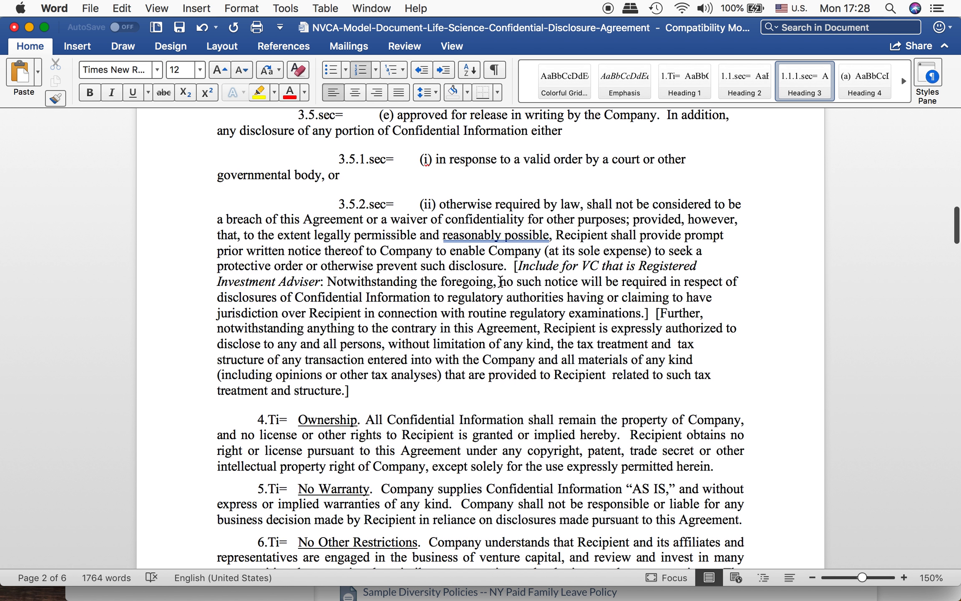
pyautogui.scroll(-2, 501, 282)
pyautogui.scroll(2, 501, 281)
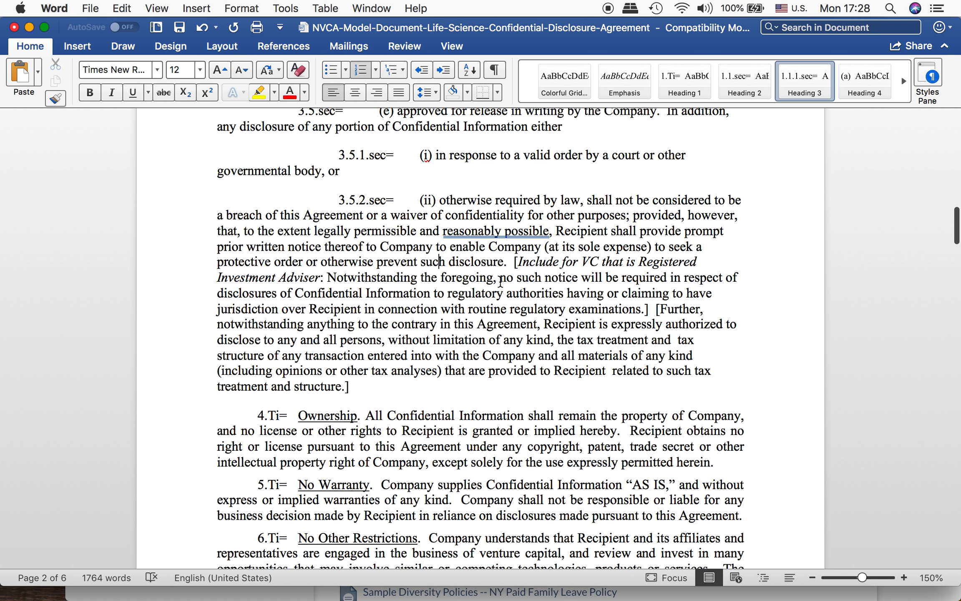
pyautogui.scroll(1, 500, 281)
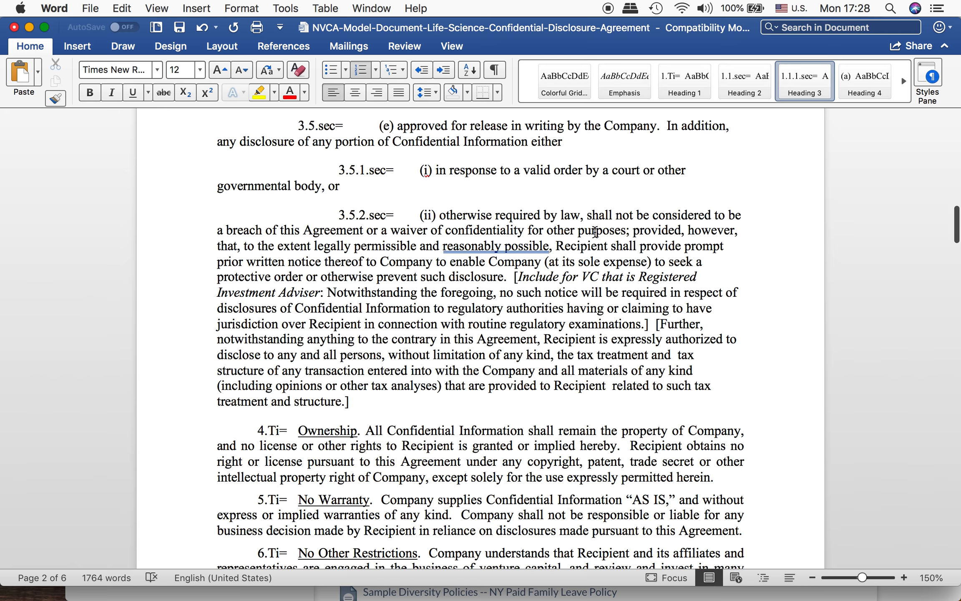
pyautogui.click(632, 230)
pyautogui.press('Return')
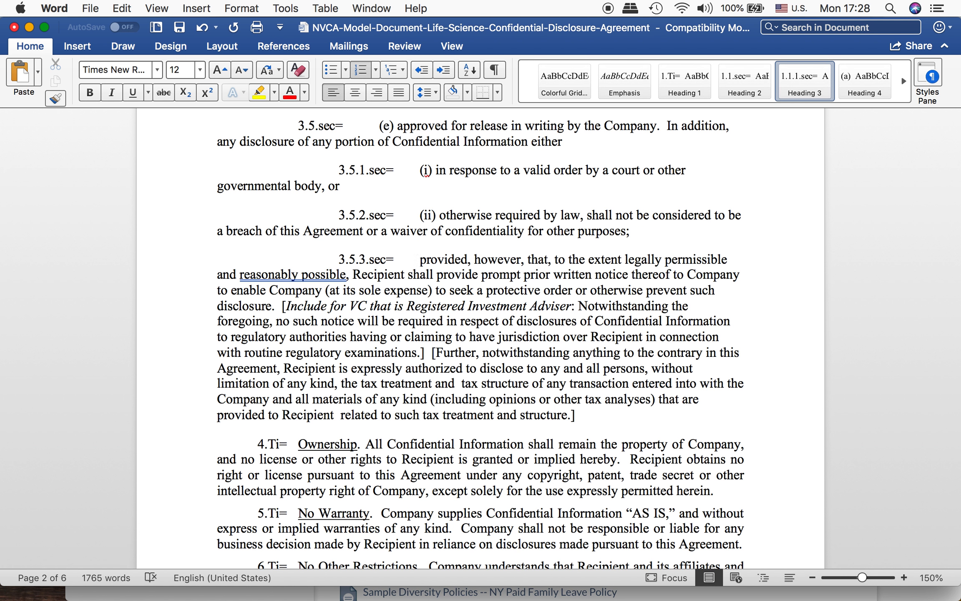
# Step: Examine the outline numbering from paragraph 3.5 through section 13 and back up to the start of the agreement
pyautogui.press('Up')
pyautogui.press('Up')
pyautogui.press('Up')
pyautogui.press('Up')
pyautogui.press('Up')
pyautogui.press('Up')
pyautogui.press('Down')
pyautogui.press('Down')
pyautogui.press('Down')
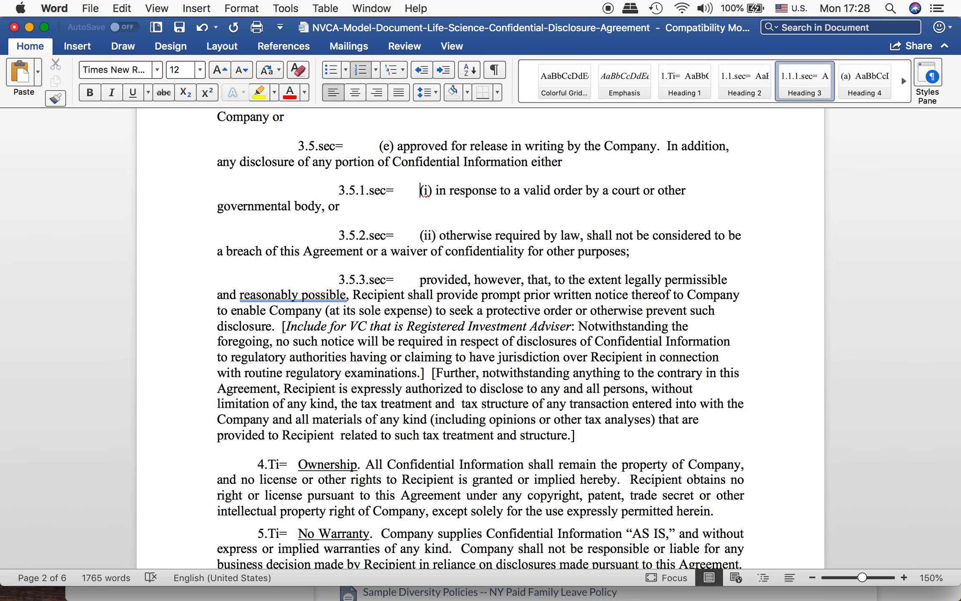
pyautogui.press('Up')
pyautogui.press('Down')
pyautogui.press('Down')
pyautogui.press('Down')
pyautogui.press('Down')
pyautogui.scroll(-5, 554, 302)
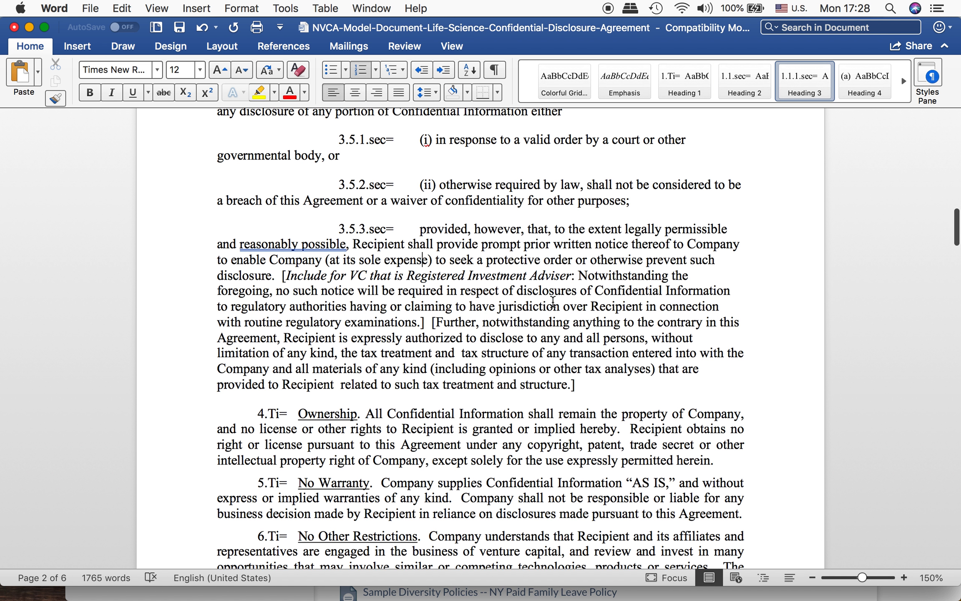
pyautogui.scroll(-20, 553, 302)
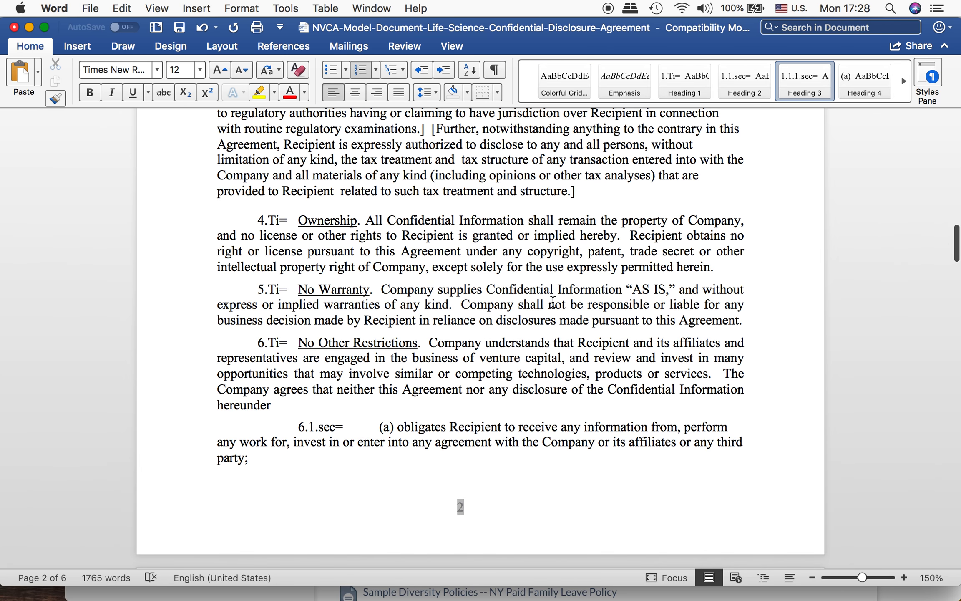
pyautogui.scroll(-20, 553, 302)
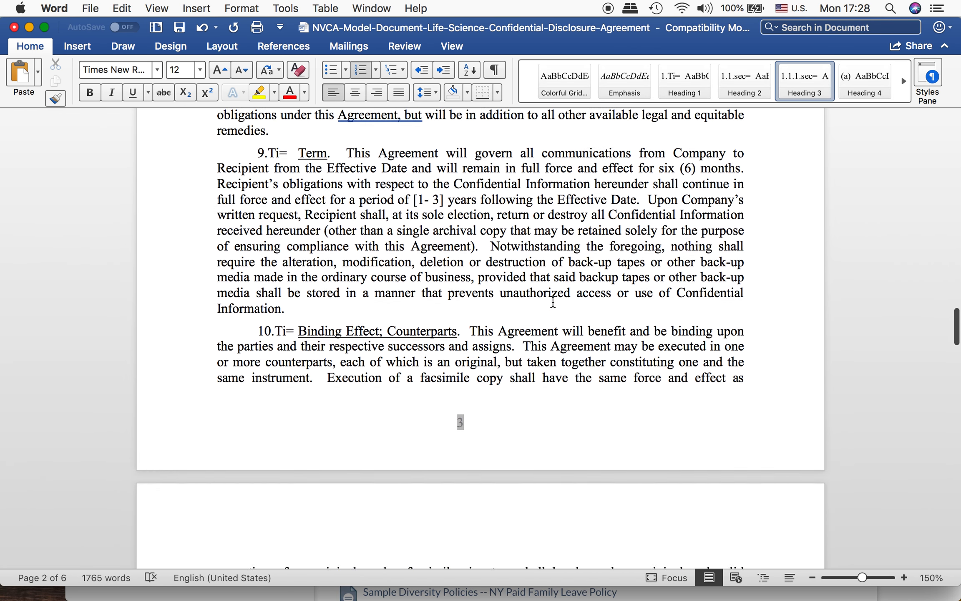
pyautogui.scroll(-20, 554, 302)
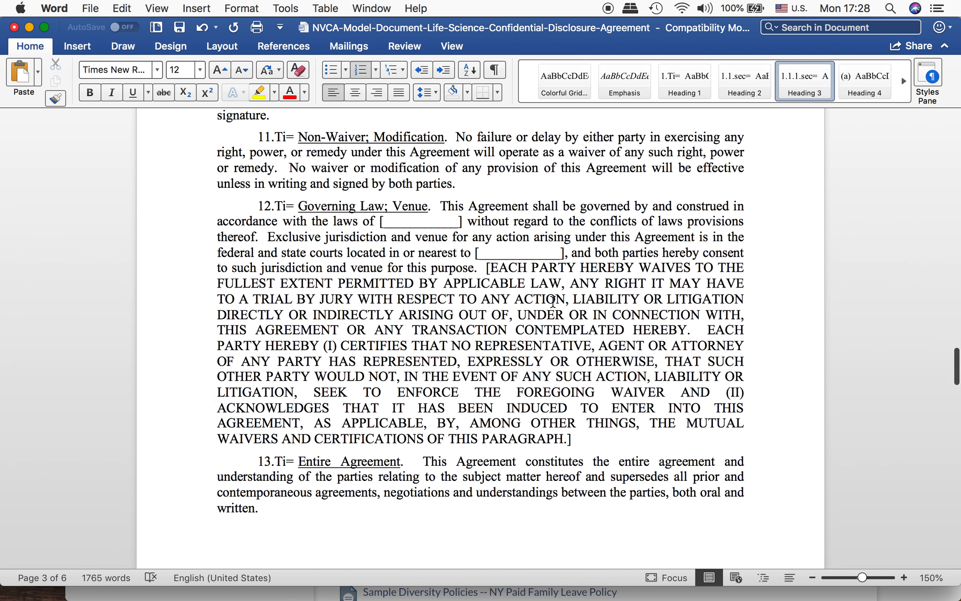
pyautogui.scroll(-4, 552, 301)
pyautogui.scroll(20, 553, 301)
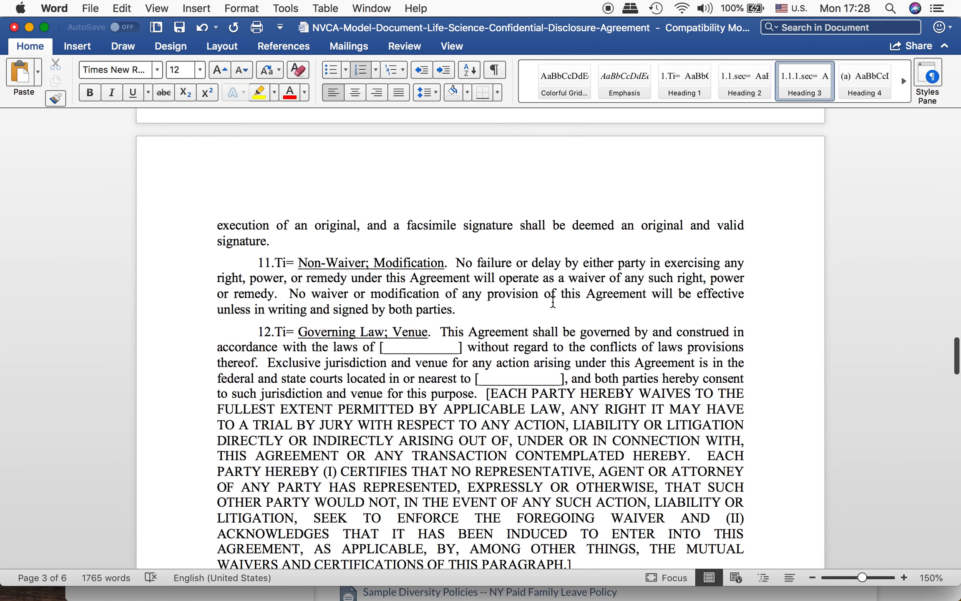
pyautogui.scroll(20, 553, 302)
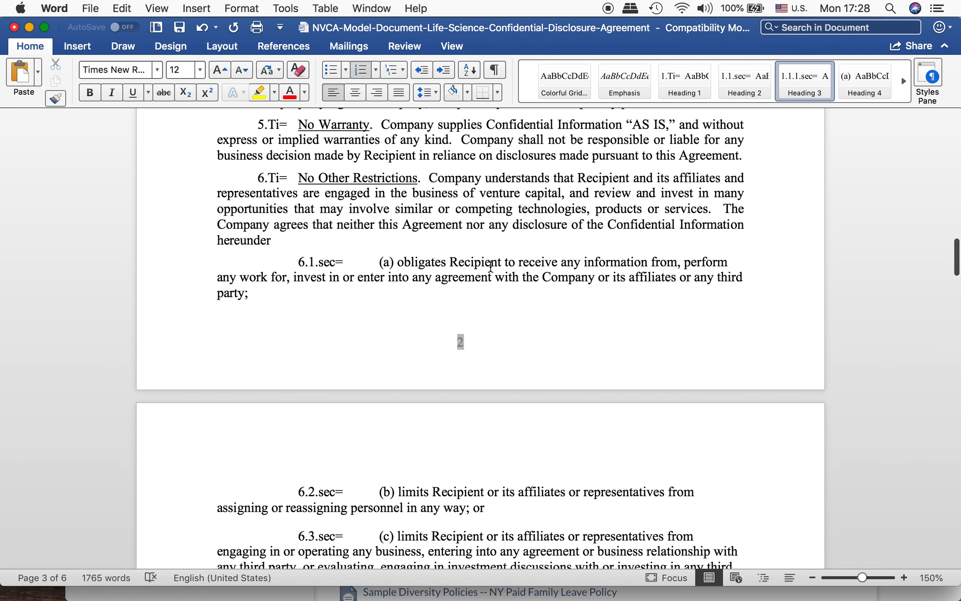
pyautogui.scroll(20, 491, 267)
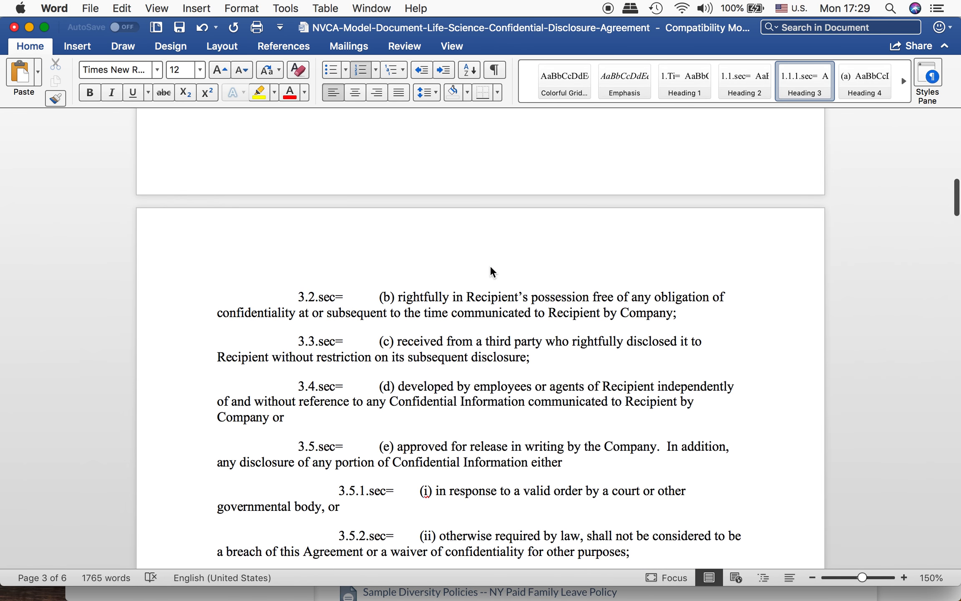
pyautogui.scroll(20, 490, 267)
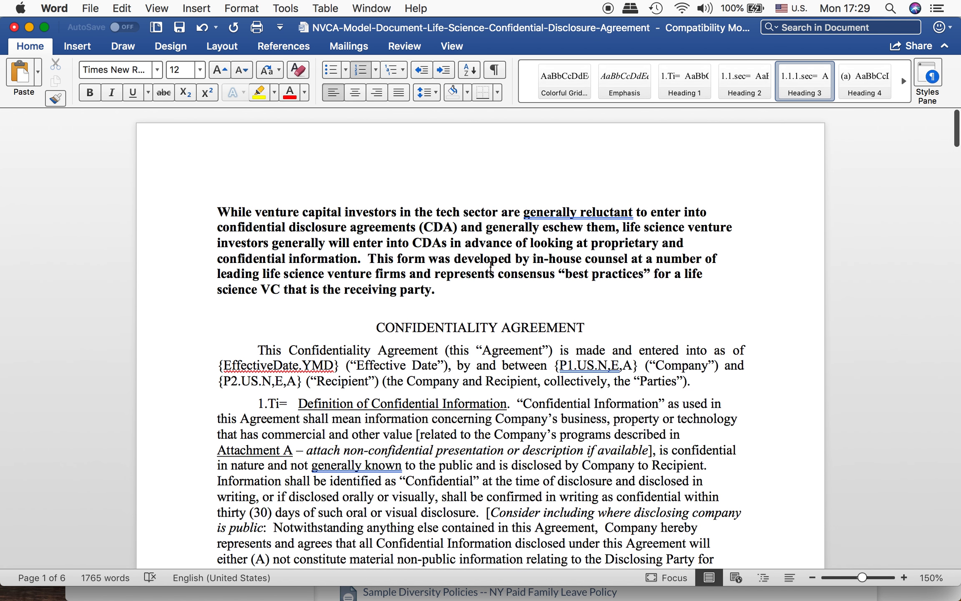
# Step: Copy the full text of the agreement and switch to the Aquamacs text editor
pyautogui.click(365, 246)
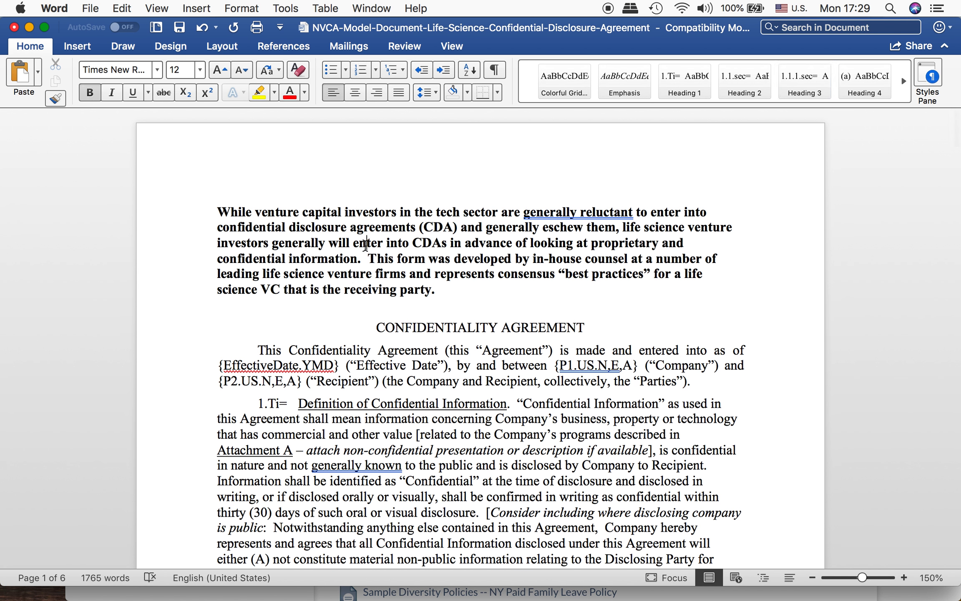
pyautogui.press('super+a')
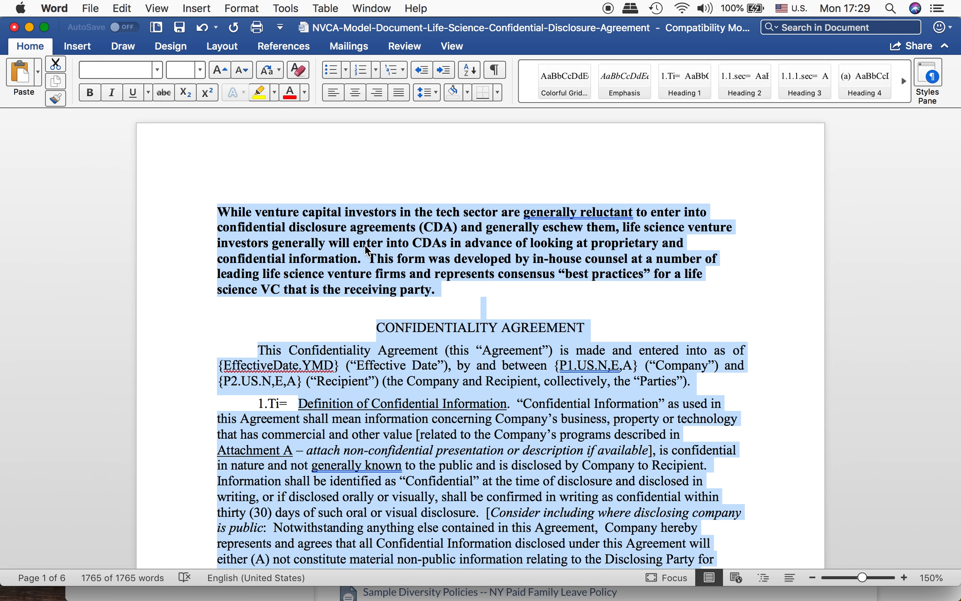
pyautogui.press('super+Tab')
pyautogui.press('super+Tab')
pyautogui.press('super+Tab')
pyautogui.press('super+Tab')
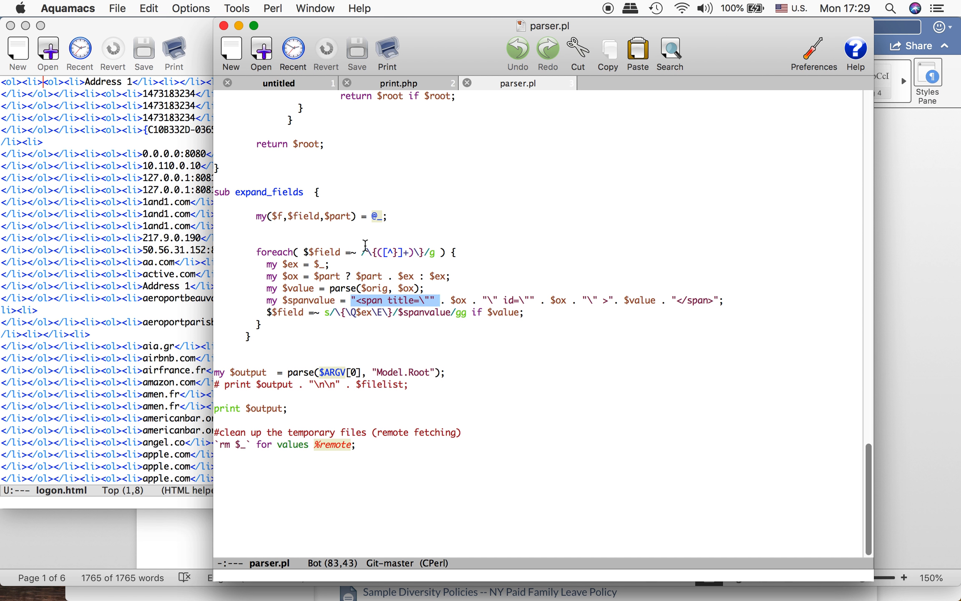
# Step: Close all open files in the text editor, discarding the unsaved untitled buffer
pyautogui.press('super+w')
pyautogui.press('super+w')
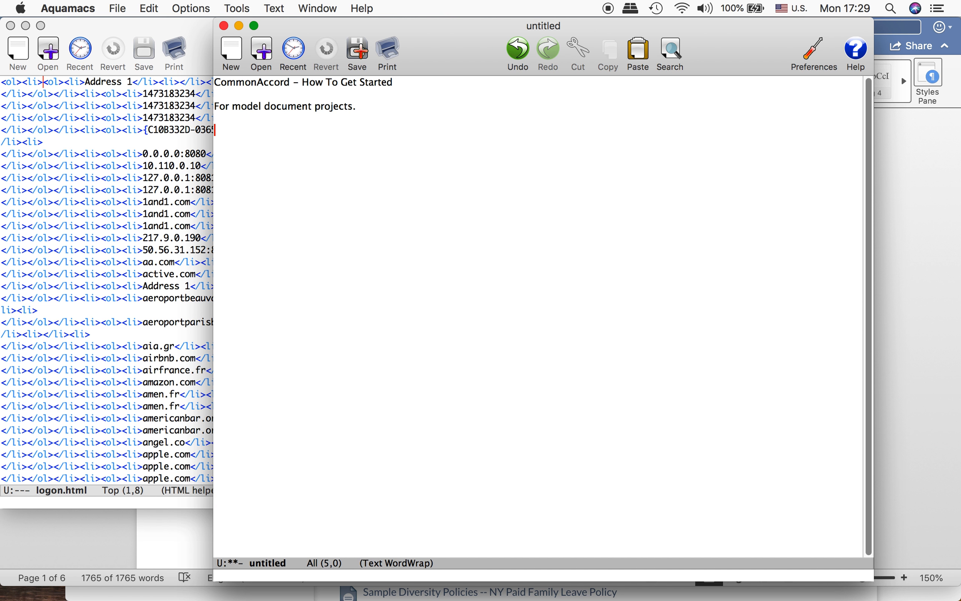
pyautogui.press('super+w')
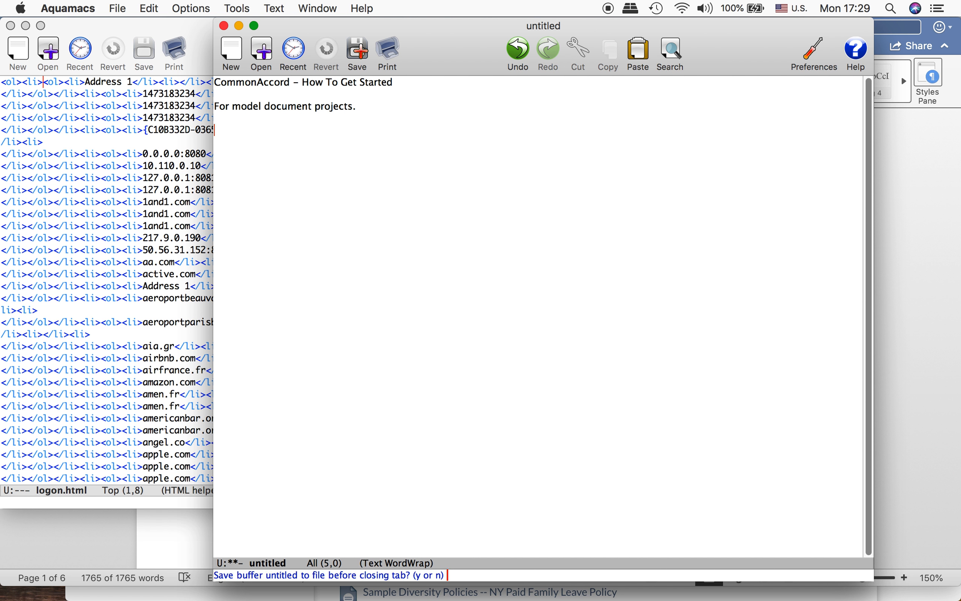
pyautogui.press('n')
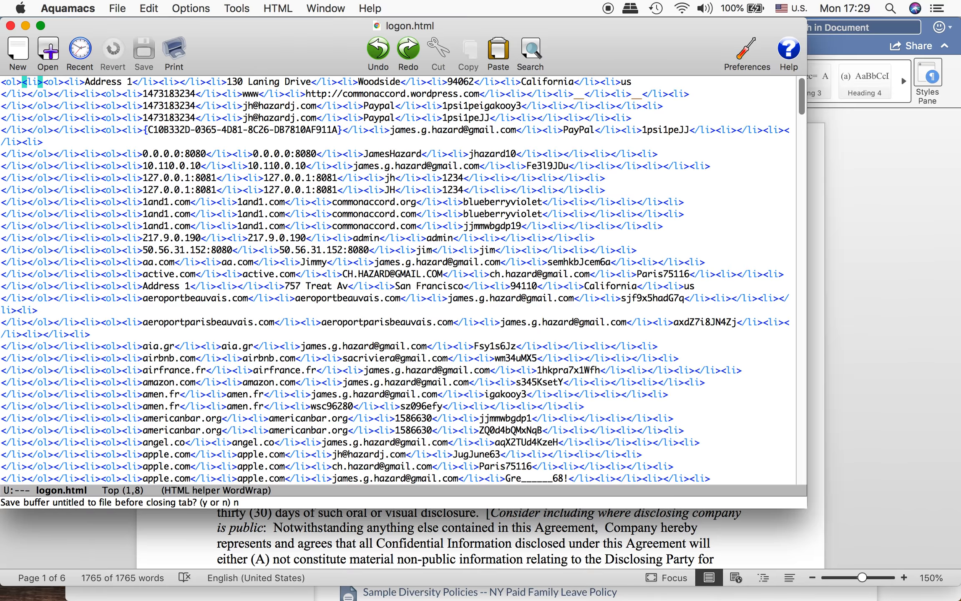
pyautogui.press('super+w')
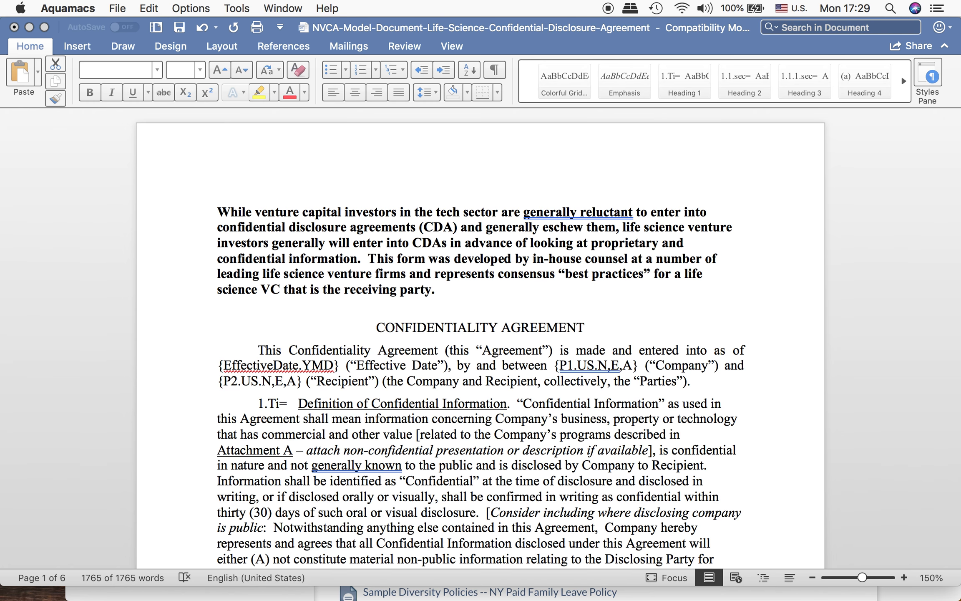
# Step: Paste the copied agreement into a new text file and enlarge its window to show the beginning of the text
pyautogui.press('super+n')
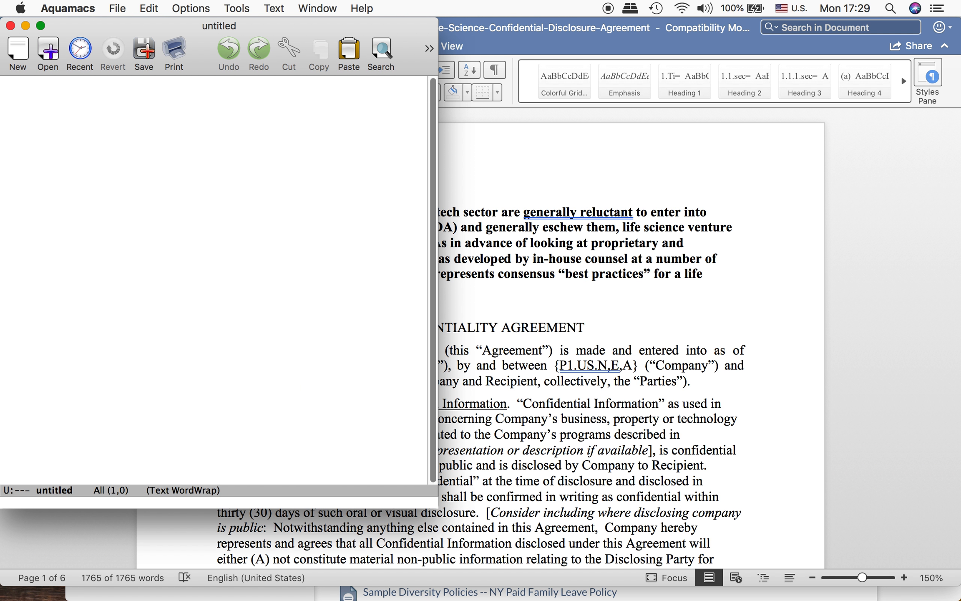
pyautogui.press('super+v')
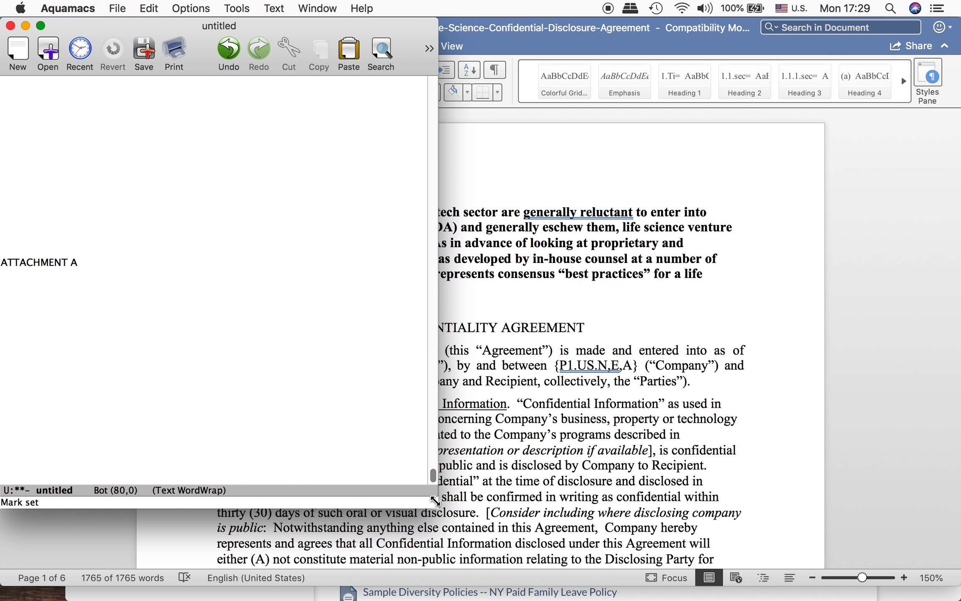
pyautogui.moveTo(434, 498); pyautogui.dragTo(846, 578)
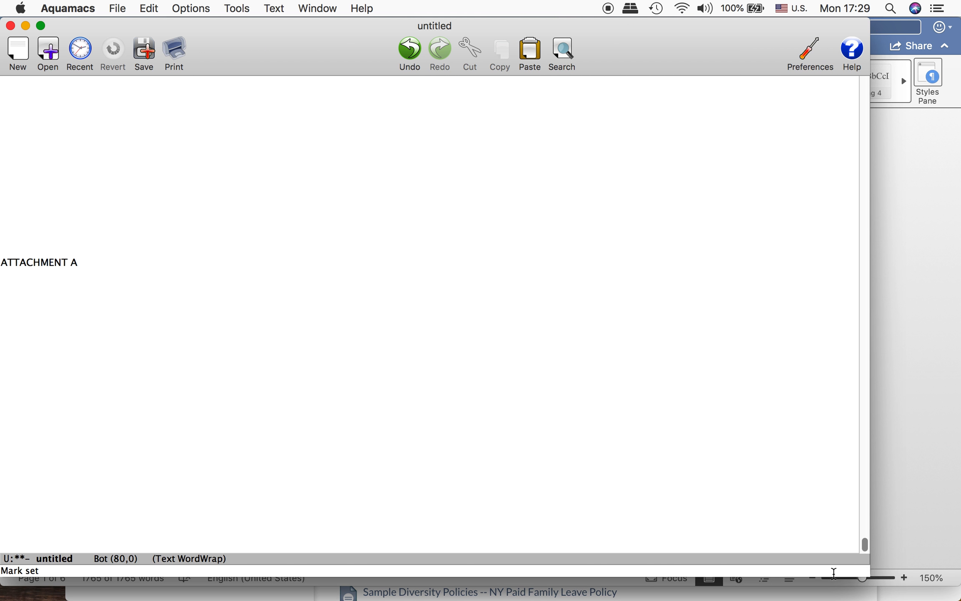
pyautogui.moveTo(316, 50); pyautogui.dragTo(463, 49)
pyautogui.scroll(20, 354, 202)
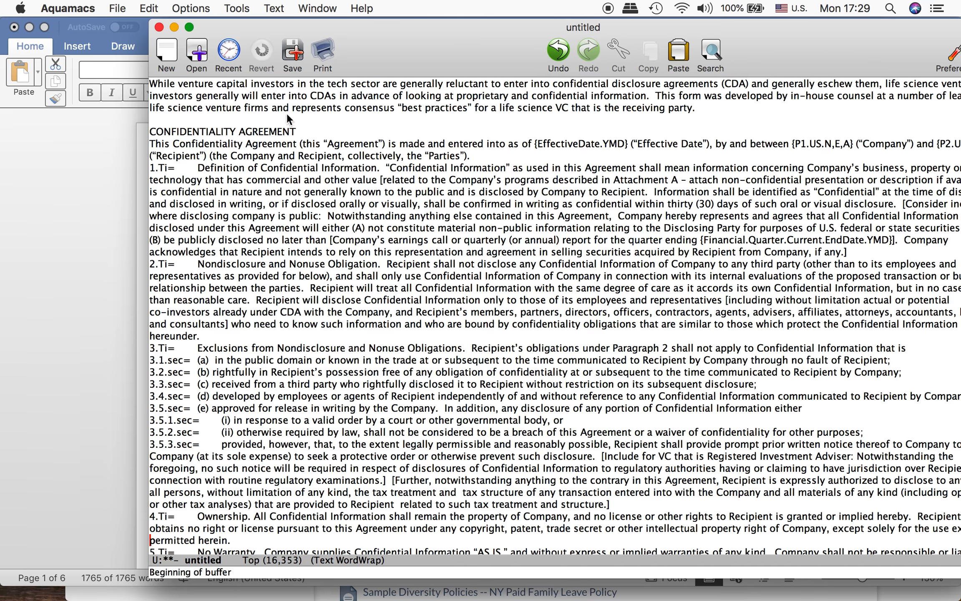
# Step: Prefix the CONFIDENTIALITY AGREEMENT title line with the key Doc.Ti=
pyautogui.click(260, 106)
pyautogui.press('Up')
pyautogui.press('Up')
pyautogui.press('Down')
pyautogui.press('Down')
pyautogui.press('Down')
pyautogui.press('Down')
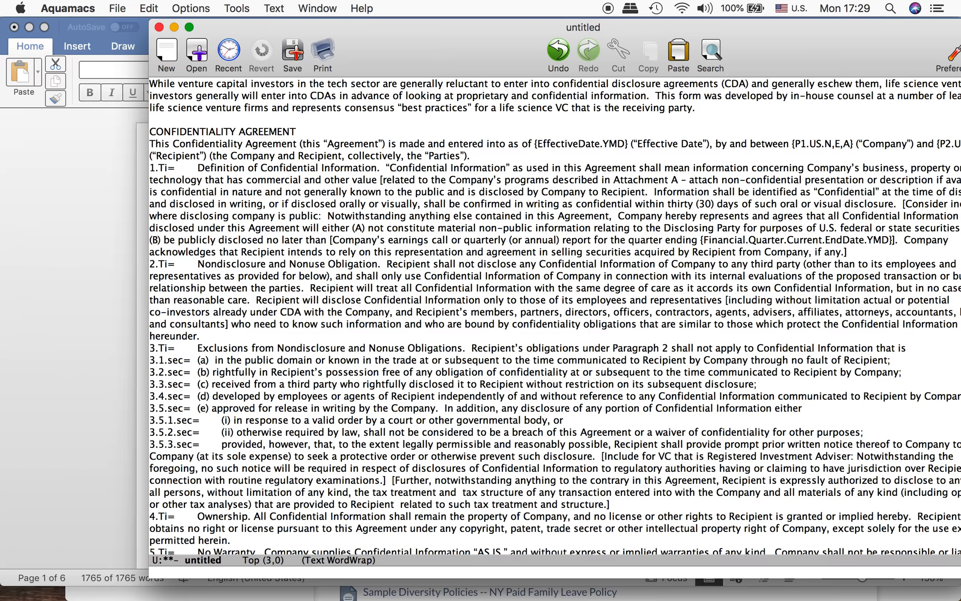
pyautogui.write('Do')
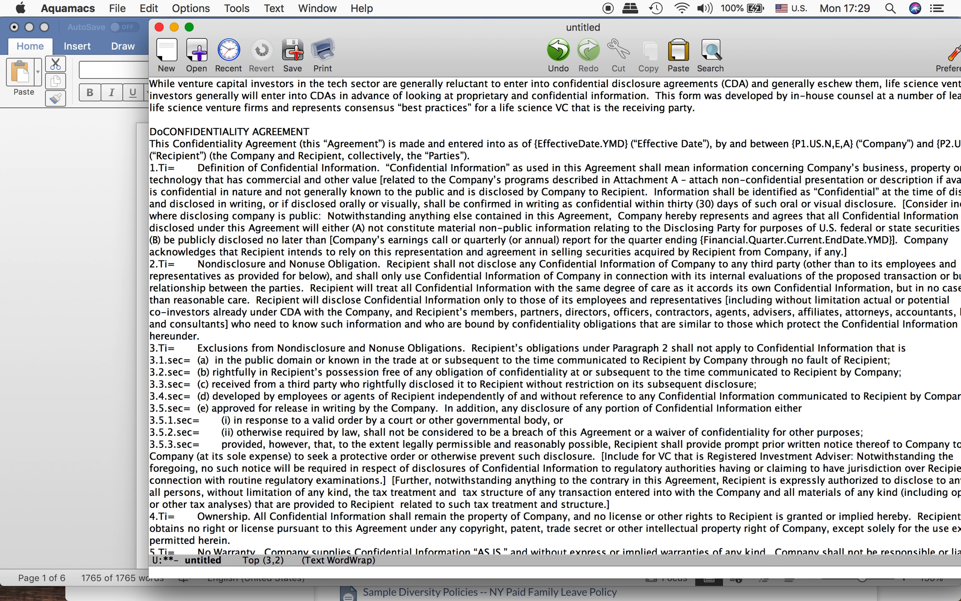
pyautogui.write('c.')
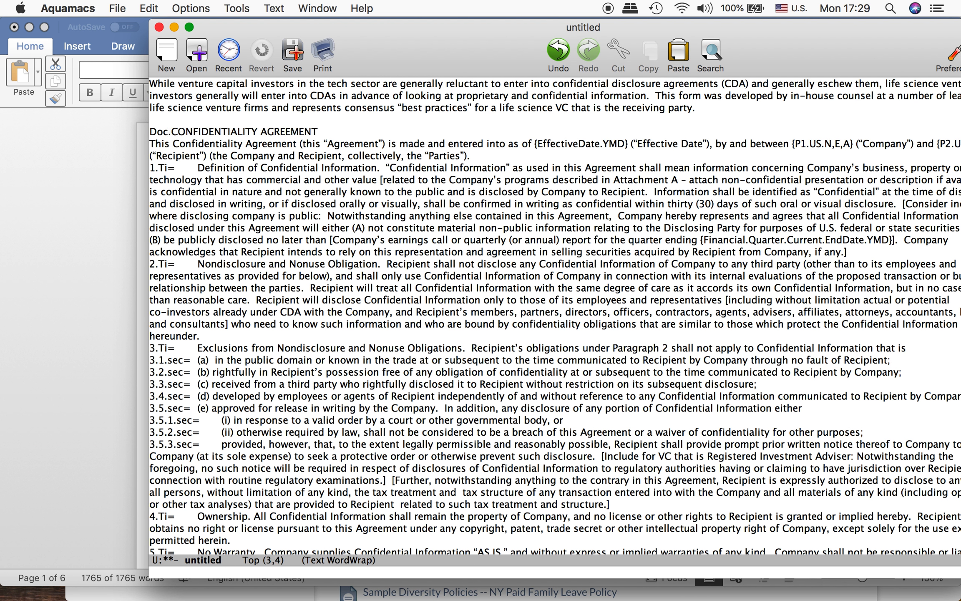
pyautogui.write('Ti=')
# Step: Insert a blank line below the title and prefix the opening paragraph with the key This.sec=
pyautogui.press('Down')
pyautogui.press('Left')
pyautogui.press('Left')
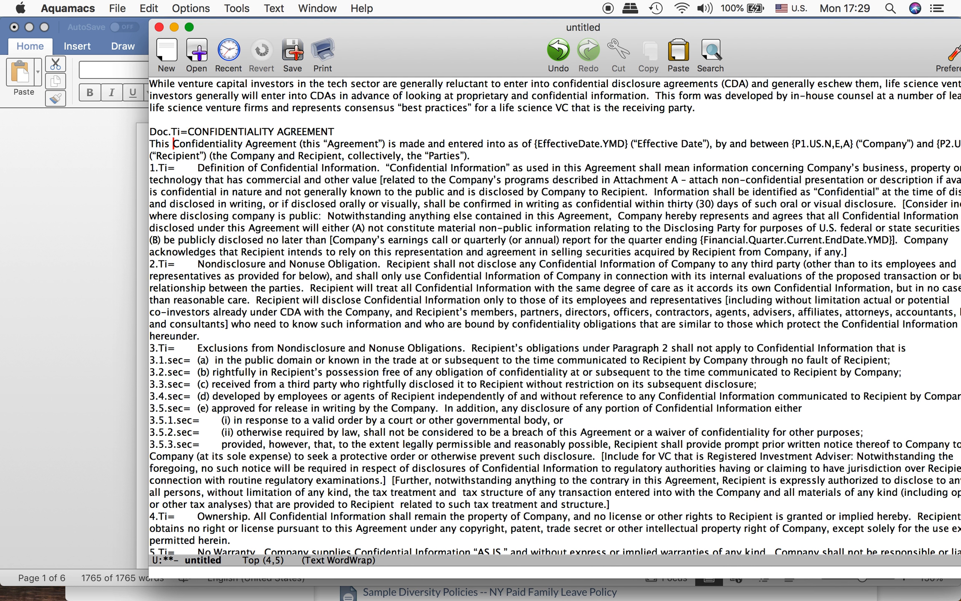
pyautogui.press('Left')
pyautogui.press('Left')
pyautogui.press('Left')
pyautogui.press('Left')
pyautogui.press('Left')
pyautogui.press('Return')
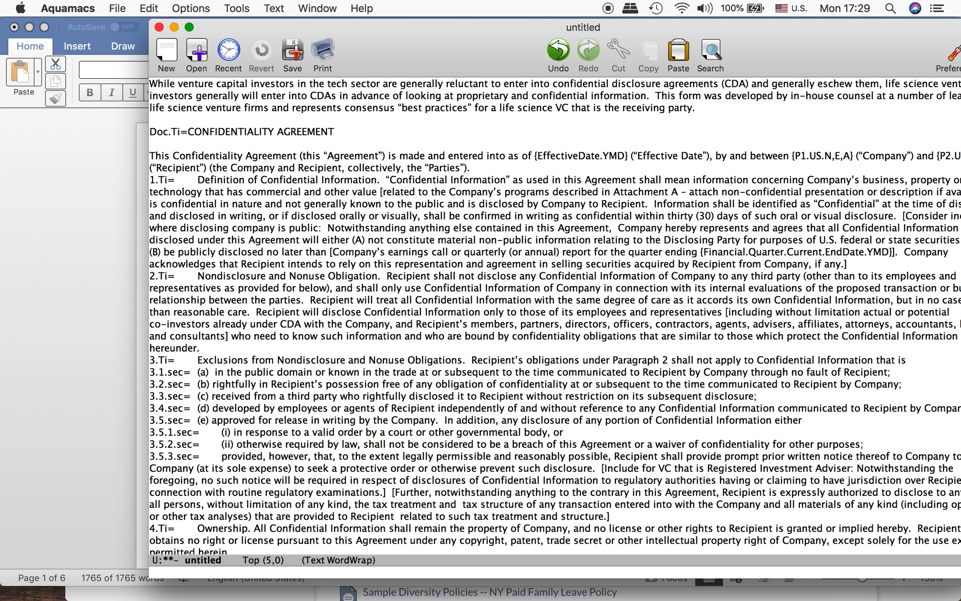
pyautogui.write('This.')
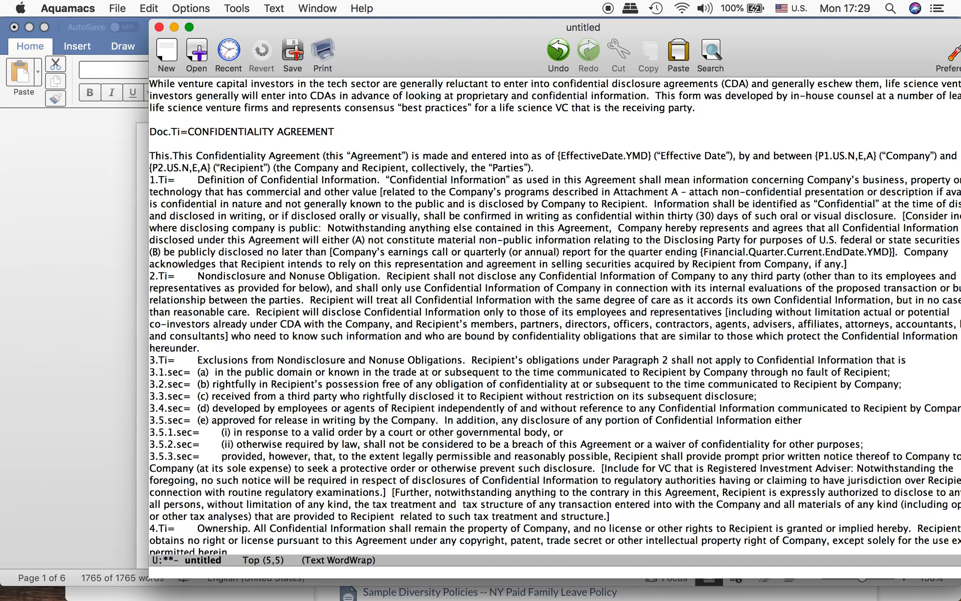
pyautogui.write('sec=')
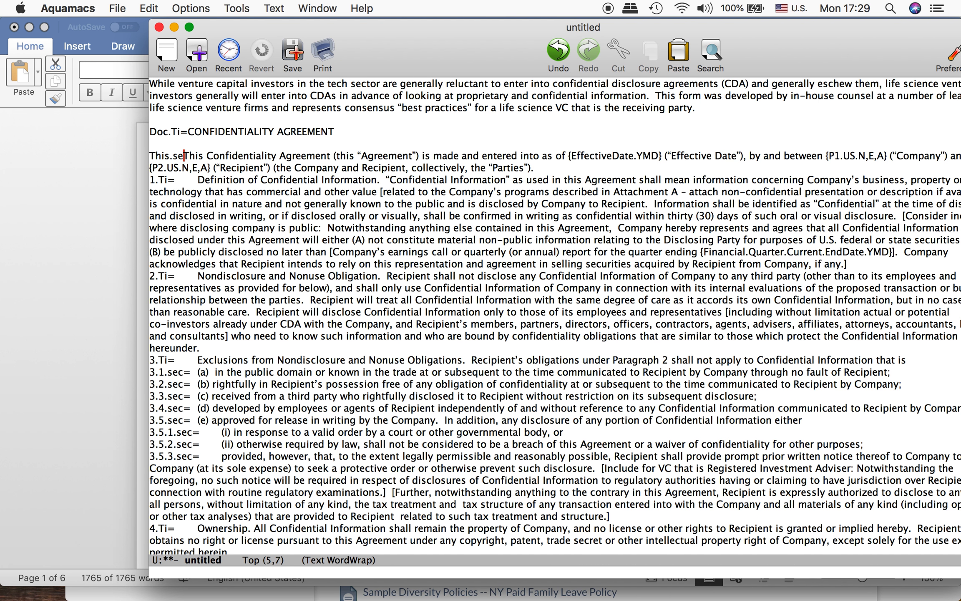
# Step: Insert a blank line between the opening paragraph and the 1.Ti= line
pyautogui.press('Down')
pyautogui.press('Up')
pyautogui.press('Down')
pyautogui.press('Down')
pyautogui.press('Left')
pyautogui.press('Left')
pyautogui.press('Left')
pyautogui.press('Left')
pyautogui.press('Left')
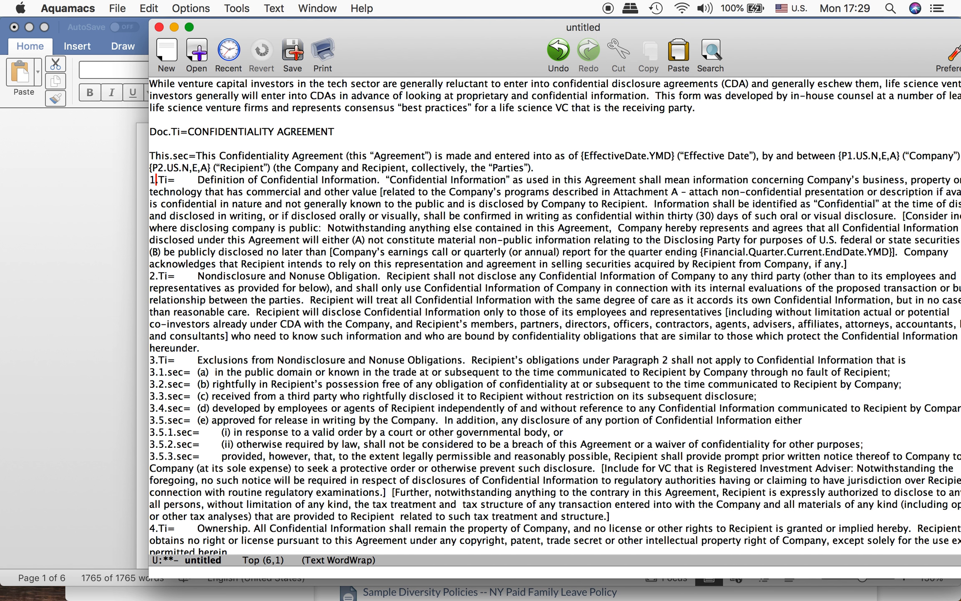
pyautogui.press('Return')
# Step: Split the heading "Definition of Confidential Information" from its section text, leaving a blank line between them
pyautogui.press('Right')
pyautogui.press('Right')
pyautogui.press('Right')
pyautogui.press('Right')
pyautogui.press('Right')
pyautogui.press('Right')
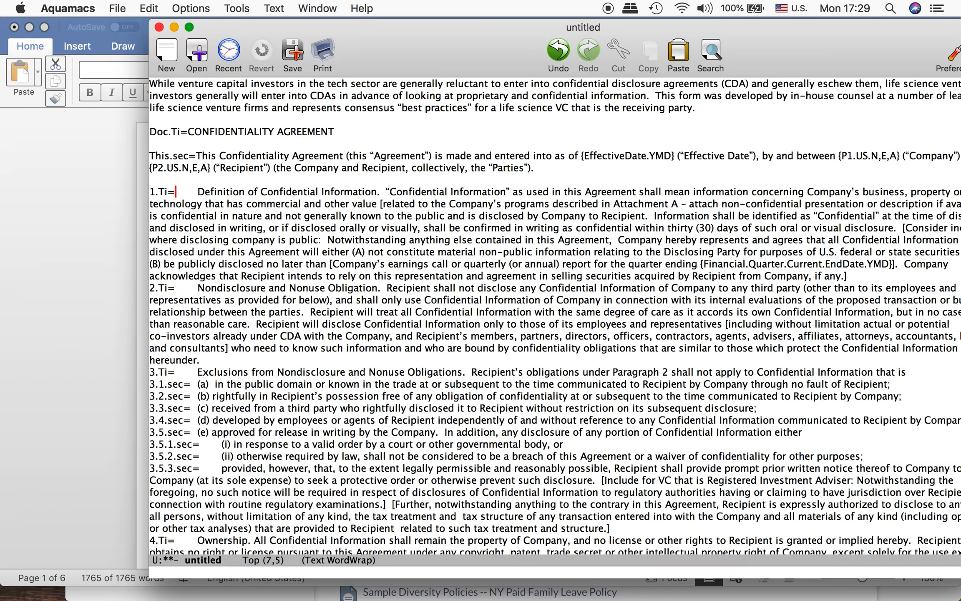
pyautogui.press('Right')
pyautogui.press('Right')
pyautogui.press('Right')
pyautogui.press('Right')
pyautogui.press('Right')
pyautogui.press('Right')
pyautogui.press('Right')
pyautogui.press('Right')
pyautogui.press('Right')
pyautogui.press('Right')
pyautogui.press('Right')
pyautogui.press('Right')
pyautogui.press('Right')
pyautogui.press('Right')
pyautogui.press('Right')
pyautogui.press('Right')
pyautogui.press('Right')
pyautogui.press('Right')
pyautogui.press('Right')
pyautogui.press('Right')
pyautogui.press('Right')
pyautogui.press('Right')
pyautogui.press('Right')
pyautogui.press('Right')
pyautogui.press('Right')
pyautogui.press('Right')
pyautogui.press('Right')
pyautogui.press('Right')
pyautogui.press('Right')
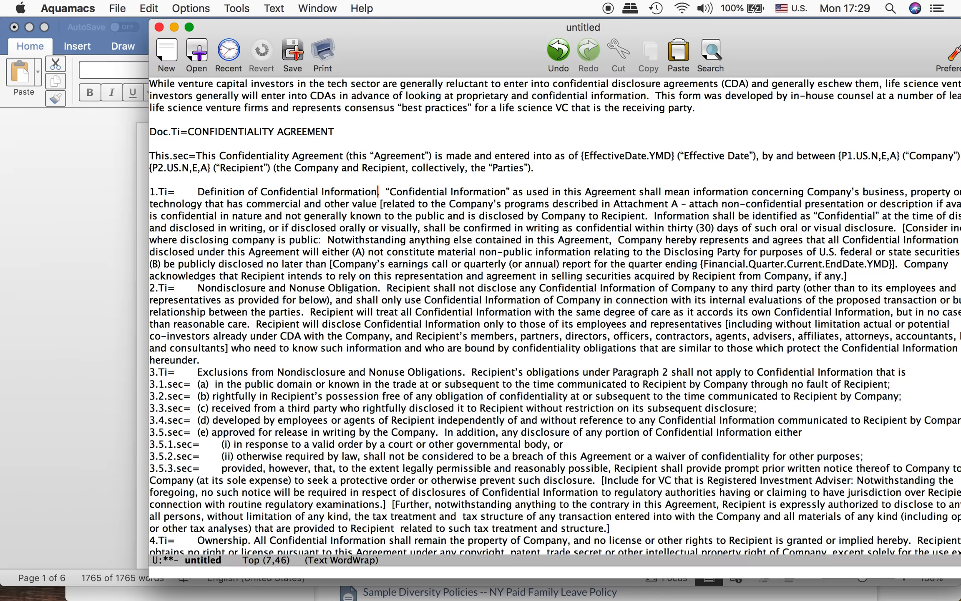
pyautogui.press('Delete')
pyautogui.press('Return')
pyautogui.press('Delete')
pyautogui.press('Return')
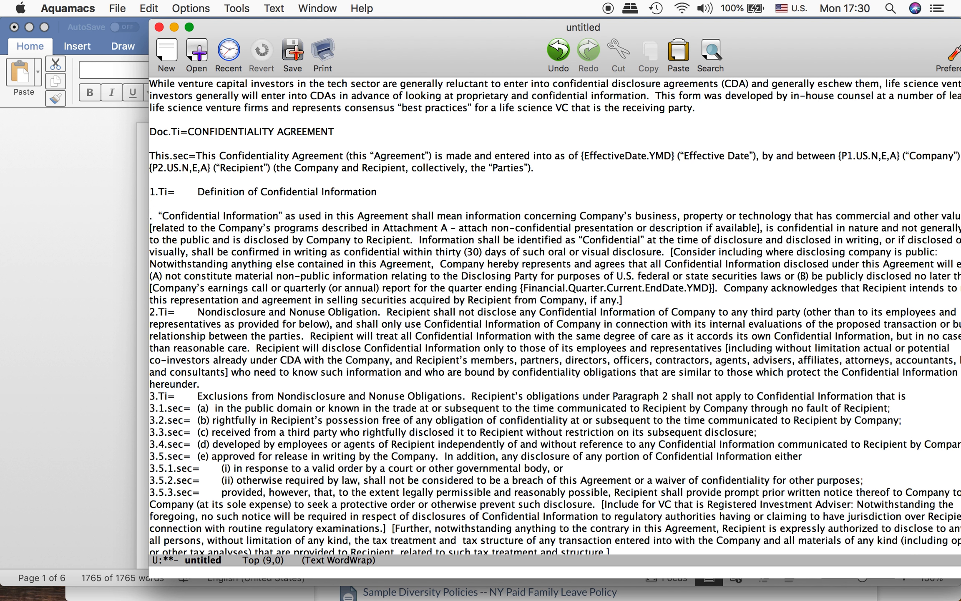
# Step: Prefix the section 1 text with the key 1.sec= and delete the leftover period and spaces before "Confidential Information"
pyautogui.press('Delete')
pyautogui.write('2')
pyautogui.press('BackSpace')
pyautogui.write('1.sec=')
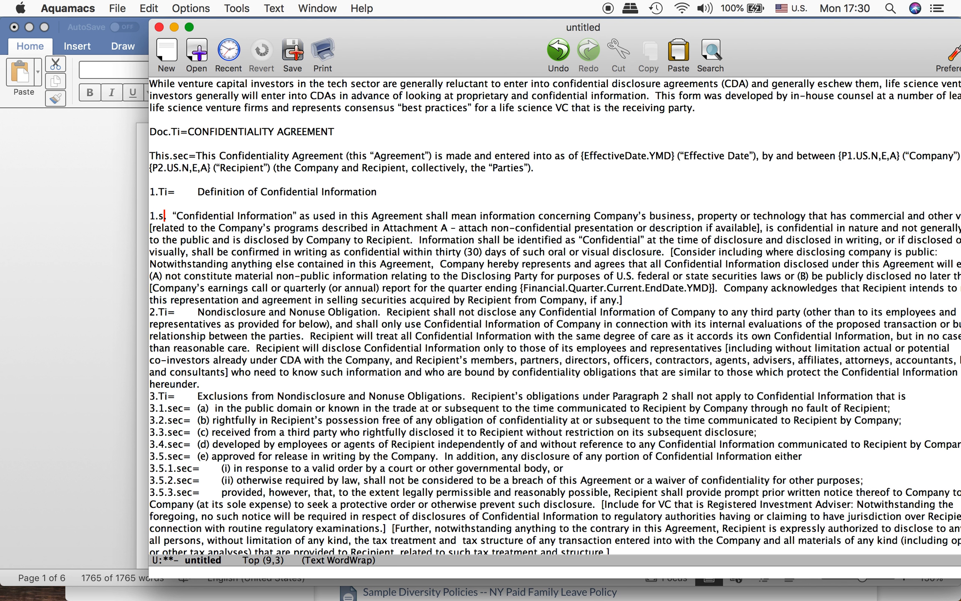
pyautogui.hotkey('shift', 'Right')
pyautogui.hotkey('shift', 'Right')
pyautogui.hotkey('shift', 'Right')
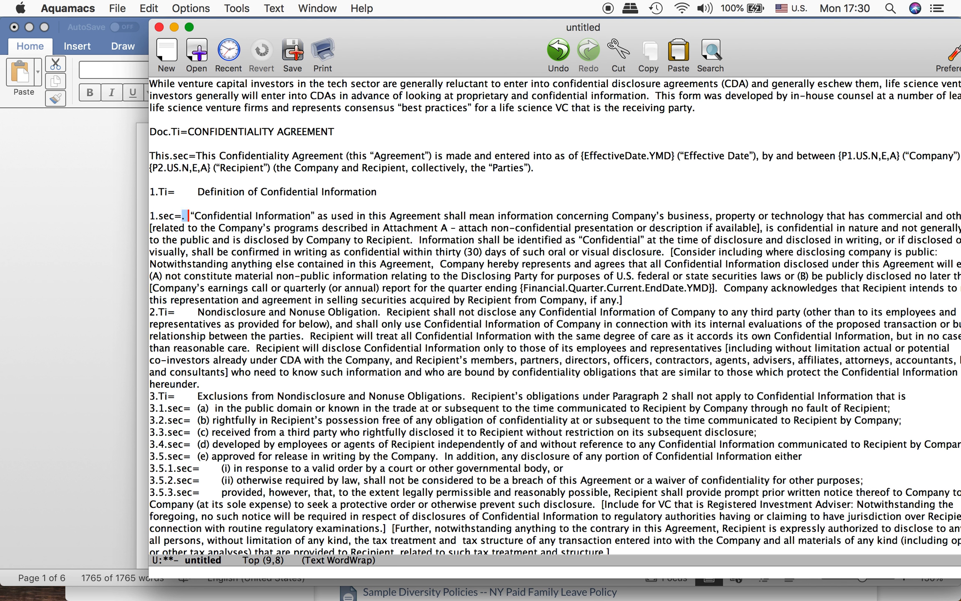
pyautogui.press('BackSpace')
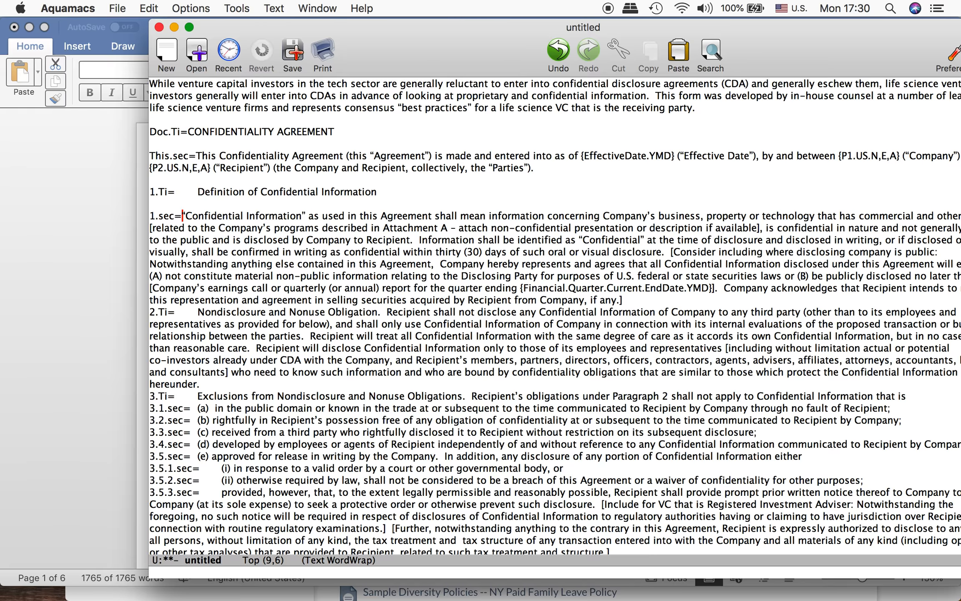
# Step: Remove the gap between 1.Ti= and the heading "Definition of Confidential Information"
pyautogui.press('Up')
pyautogui.press('Up')
pyautogui.hotkey('shift', 'Right')
pyautogui.press('BackSpace')
pyautogui.press('Down')
pyautogui.press('Down')
pyautogui.press('Down')
pyautogui.press('Up')
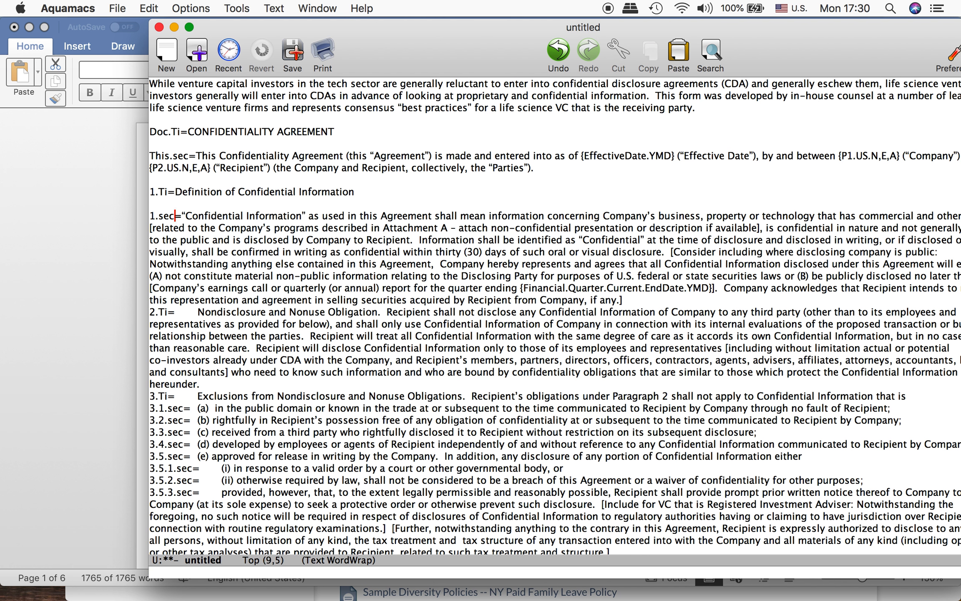
# Step: Insert a blank line between the section 1 text and the 2.Ti= line
pyautogui.press('Down')
pyautogui.press('Up')
pyautogui.press('Down')
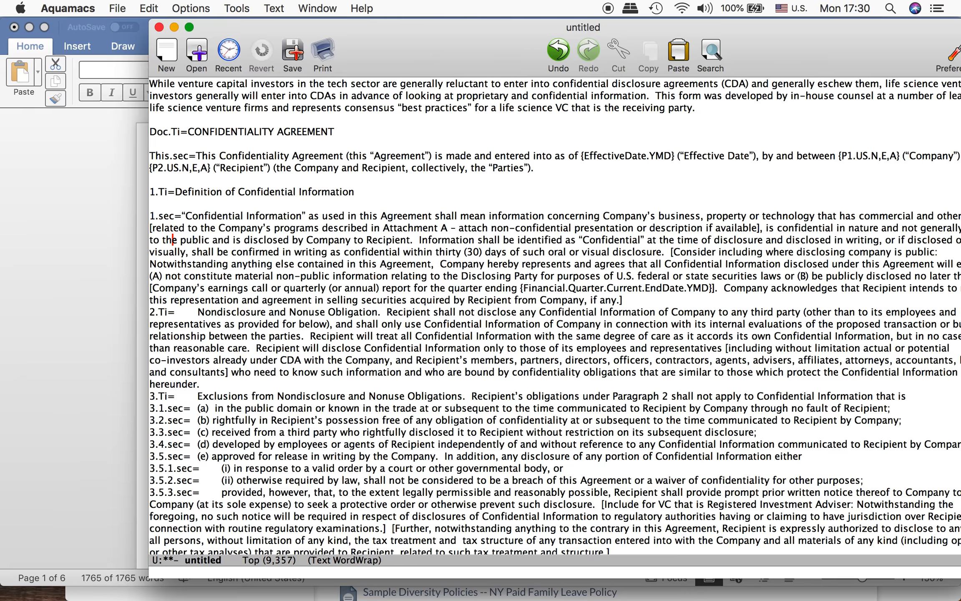
pyautogui.press('Up')
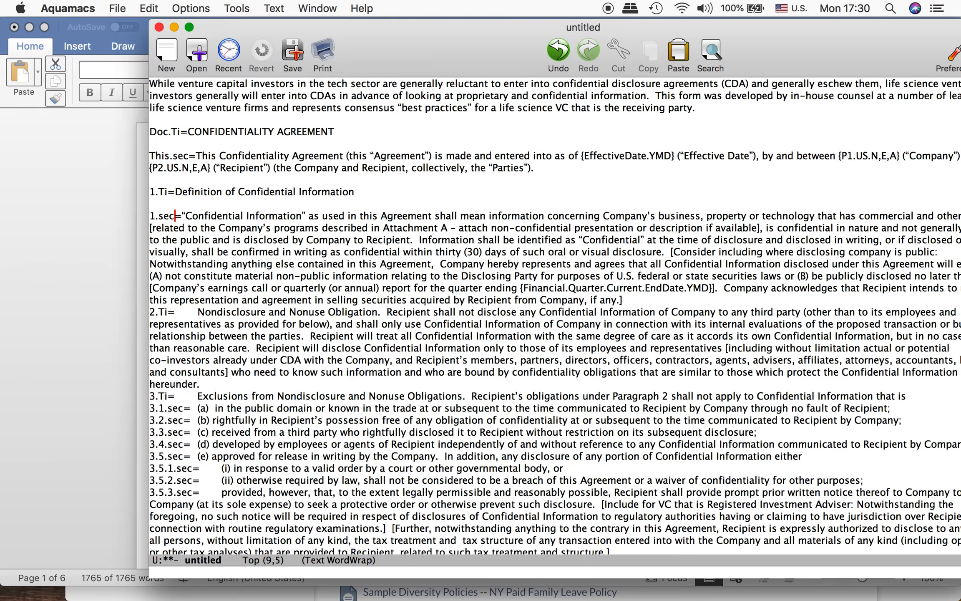
pyautogui.press('Down')
pyautogui.press('Up')
pyautogui.press('Up')
pyautogui.press('Down')
pyautogui.press('Down')
pyautogui.press('Down')
pyautogui.press('Down')
pyautogui.press('Down')
pyautogui.press('Down')
pyautogui.press('Down')
pyautogui.press('Down')
pyautogui.press('Down')
pyautogui.press('Down')
pyautogui.press('Left')
pyautogui.press('Left')
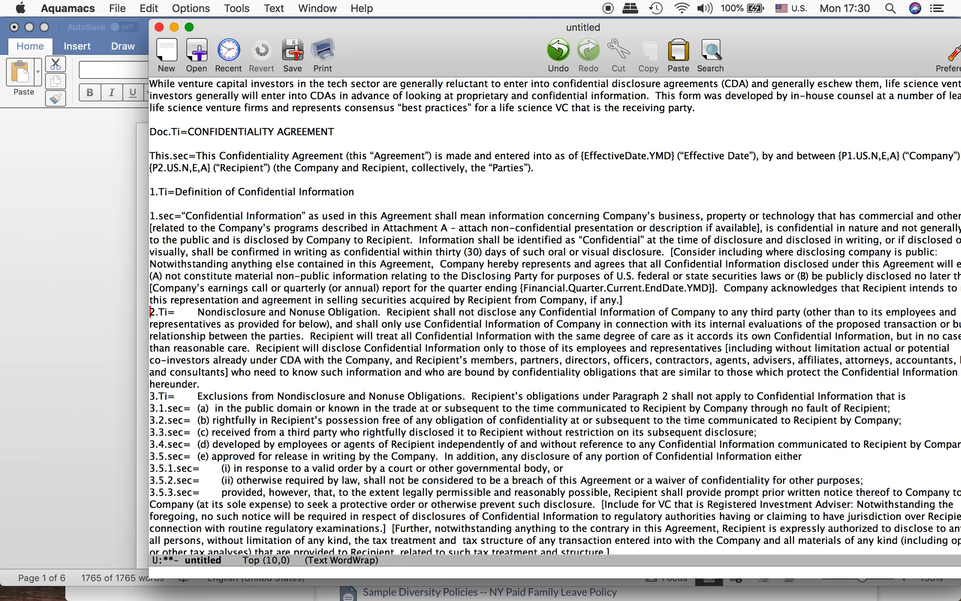
pyautogui.press('Return')
# Step: Remove the gap between 2.Ti= and the heading "Nondisclosure and Nonuse Obligation"
pyautogui.press('Right')
pyautogui.press('Right')
pyautogui.press('Right')
pyautogui.press('Right')
pyautogui.press('Right')
pyautogui.hotkey('ctrl', 'space')
pyautogui.press('Right')
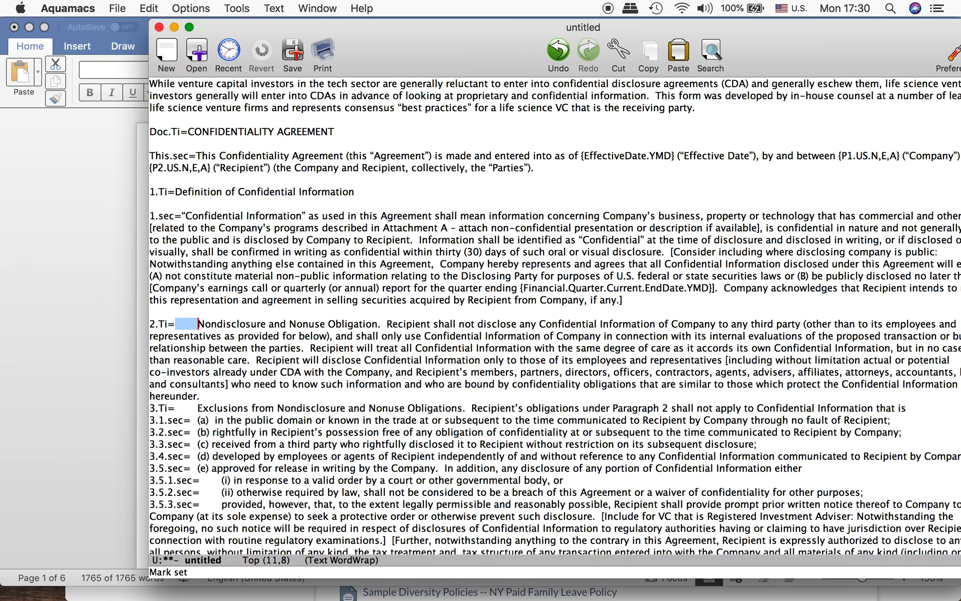
pyautogui.press('BackSpace')
# Step: Split the heading "Nondisclosure and Nonuse Obligation" from its section text, leaving a blank line between them
pyautogui.press('Right')
pyautogui.press('Right')
pyautogui.press('Right')
pyautogui.press('Right')
pyautogui.press('Right')
pyautogui.press('Right')
pyautogui.press('Right')
pyautogui.press('Right')
pyautogui.press('Right')
pyautogui.press('Right')
pyautogui.press('Right')
pyautogui.press('Right')
pyautogui.press('Right')
pyautogui.press('Right')
pyautogui.press('Right')
pyautogui.press('Right')
pyautogui.press('Right')
pyautogui.press('Right')
pyautogui.press('Right')
pyautogui.press('Right')
# Step: Prefix the section 2 text with the key 2.sec= and delete the leftover period and spaces before "Recipient shall not disclose"
pyautogui.press('Right')
pyautogui.press('Right')
pyautogui.press('Right')
pyautogui.press('Right')
pyautogui.press('Return')
# Step: Insert a blank line between the section 2 text and the 3.Ti= line
pyautogui.press('Return')
pyautogui.write('2')
pyautogui.press('Right')
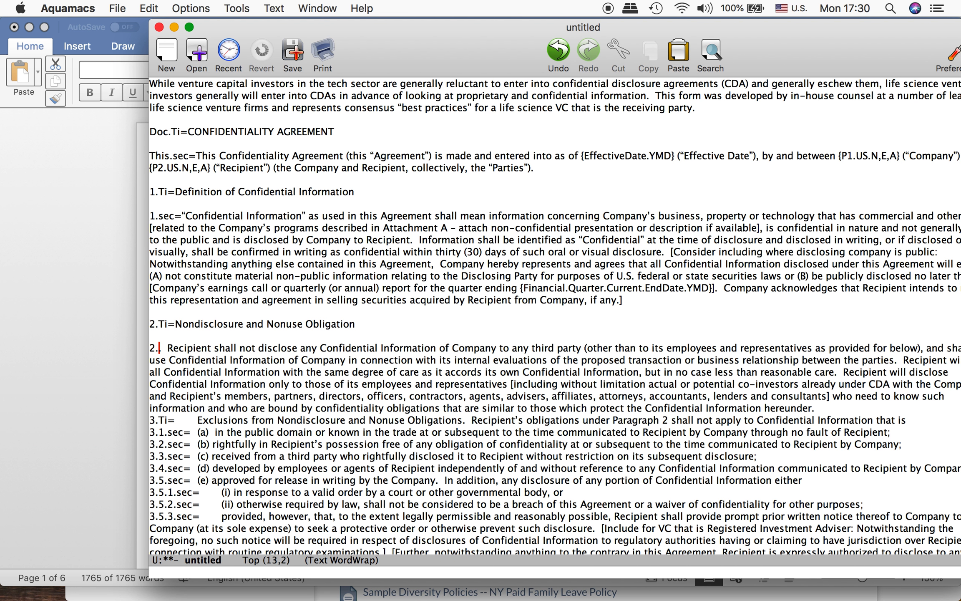
pyautogui.press('Delete')
pyautogui.write('sec=')
pyautogui.hotkey('ctrl', 'space')
# Step: Remove the gap between 3.Ti= and the heading "Exclusions from Nondisclosure and Nonuse Obligations"
pyautogui.press('Right')
pyautogui.press('Right')
pyautogui.press('Right')
pyautogui.press('BackSpace')
pyautogui.press('Down')
pyautogui.press('Down')
pyautogui.press('Down')
pyautogui.press('Down')
pyautogui.press('Down')
pyautogui.press('Down')
pyautogui.press('Left')
pyautogui.press('Left')
pyautogui.press('Left')
pyautogui.press('Left')
pyautogui.press('Left')
pyautogui.press('Return')
pyautogui.press('Right')
pyautogui.press('Right')
pyautogui.press('Right')
pyautogui.press('Right')
# Step: Split the heading "Exclusions from Nondisclosure and Nonuse Obligations" from its section text, leaving a blank line between them
pyautogui.press('Right')
pyautogui.hotkey('ctrl', 'space')
pyautogui.press('Right')
pyautogui.press('BackSpace')
pyautogui.press('Right')
pyautogui.press('Right')
pyautogui.press('Right')
pyautogui.press('Right')
pyautogui.press('Right')
pyautogui.press('Right')
pyautogui.press('Right')
pyautogui.press('Right')
pyautogui.press('Right')
pyautogui.press('Right')
pyautogui.press('Right')
pyautogui.press('Right')
pyautogui.press('Right')
pyautogui.press('Right')
pyautogui.press('Right')
pyautogui.press('Right')
pyautogui.press('Right')
pyautogui.press('Right')
pyautogui.press('Right')
pyautogui.press('Right')
pyautogui.press('Right')
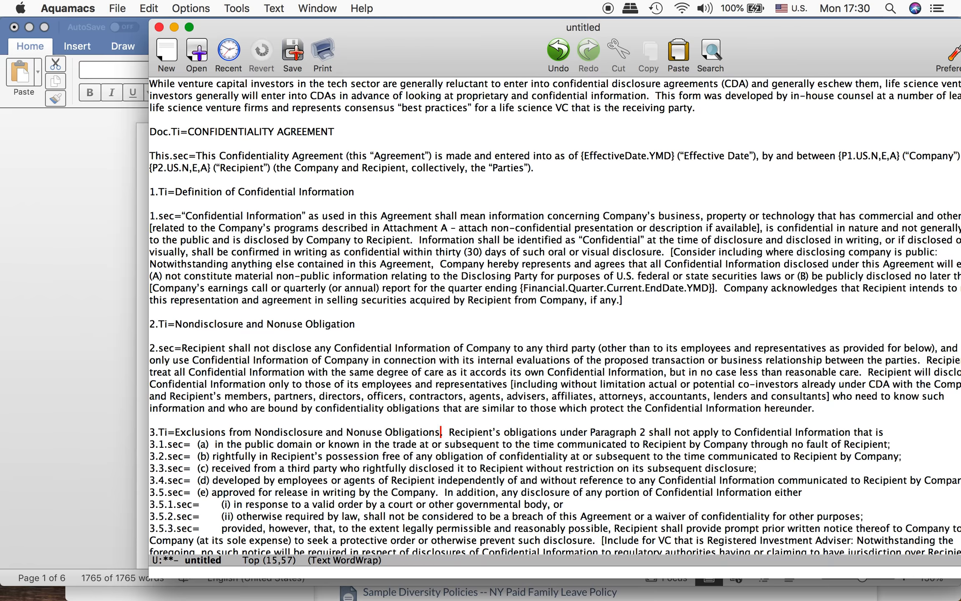
pyautogui.press('Return')
pyautogui.press('Return')
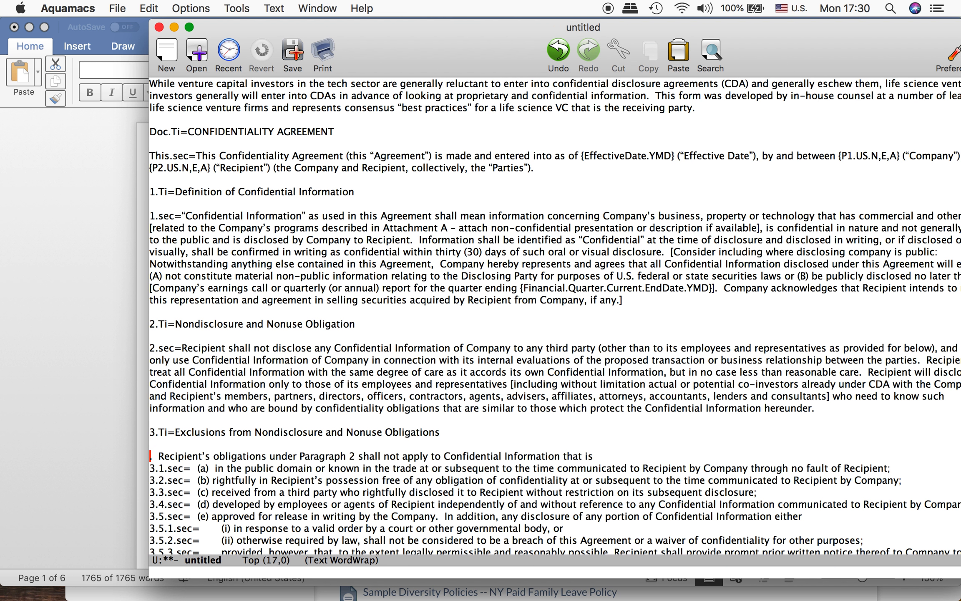
# Step: Prefix the section 3 text with the key 3.sec= and delete the leftover period and spaces before "Recipient's obligations"
pyautogui.write('3. ')
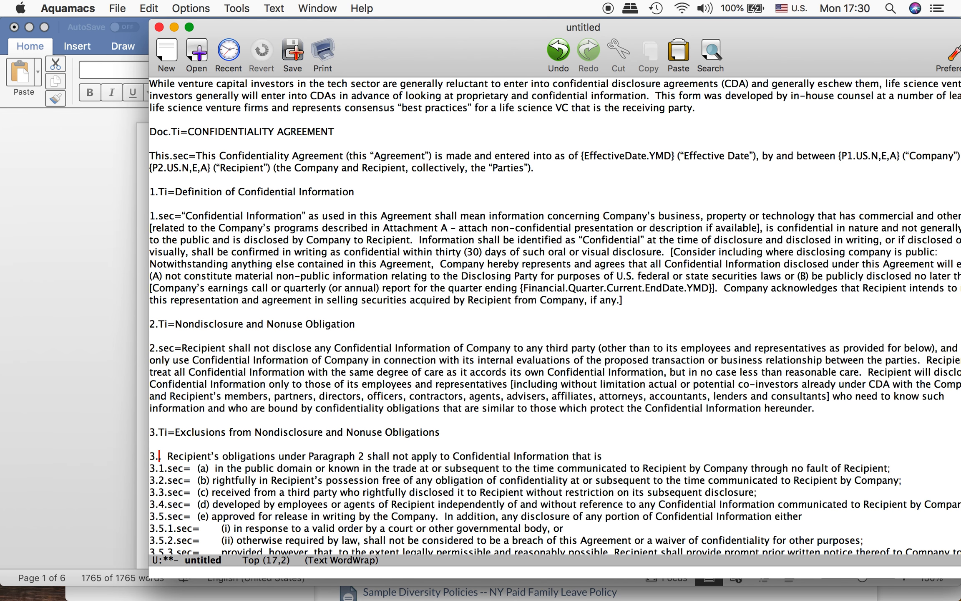
pyautogui.write('sec=')
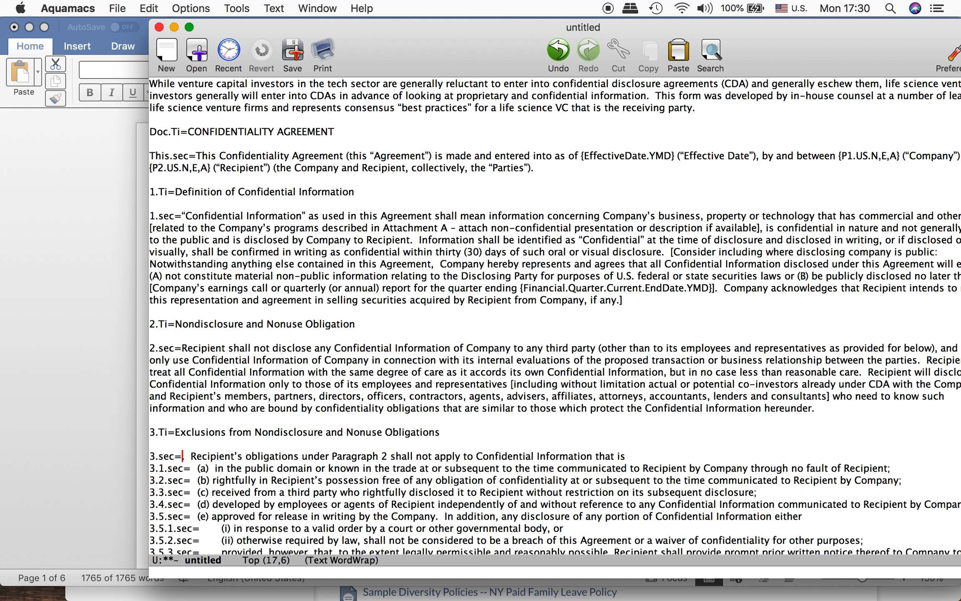
pyautogui.press('Delete')
pyautogui.press('Delete')
pyautogui.press('Delete')
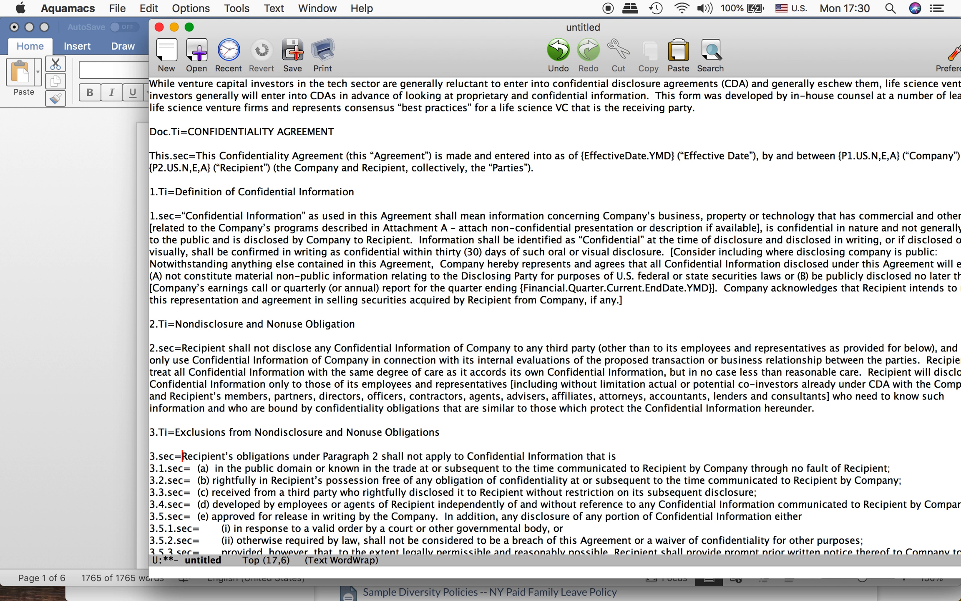
# Step: Change the key of the section 3 introductory text to 3.0.sec=
pyautogui.press('Left')
pyautogui.press('Left')
pyautogui.press('Left')
pyautogui.press('Left')
pyautogui.write('0.se')
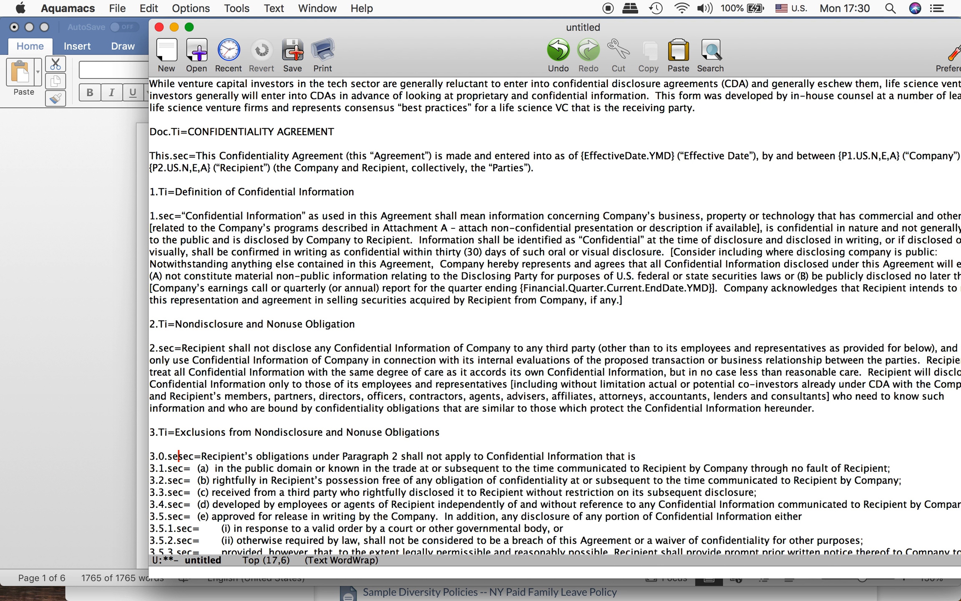
pyautogui.press('BackSpace')
pyautogui.press('BackSpace')
# Step: Insert a blank line between the 3.0.sec= text and the 3.1.sec= line
pyautogui.press('Right')
pyautogui.press('Right')
pyautogui.press('Right')
pyautogui.press('Down')
pyautogui.press('Left')
pyautogui.press('Left')
pyautogui.press('Left')
pyautogui.press('Left')
pyautogui.press('Left')
pyautogui.press('Left')
pyautogui.press('Left')
pyautogui.press('Return')
# Step: Remove the gaps between the keys 3.1.sec= and 3.2.sec= and their items (a) and (b)
pyautogui.press('Right')
pyautogui.press('Right')
pyautogui.press('Right')
pyautogui.press('Right')
pyautogui.press('Right')
pyautogui.press('Right')
pyautogui.press('Right')
pyautogui.press('Right')
pyautogui.hotkey('ctrl', 'space')
pyautogui.press('Right')
pyautogui.press('Right')
pyautogui.hotkey('ctrl', 'w')
pyautogui.press('Down')
pyautogui.hotkey('ctrl', 'space')
# Step: Remove the gaps between the keys 3.3.sec=, 3.4.sec= and 3.5.sec= and their items (c), (d) and (e)
pyautogui.press('Right')
pyautogui.press('Right')
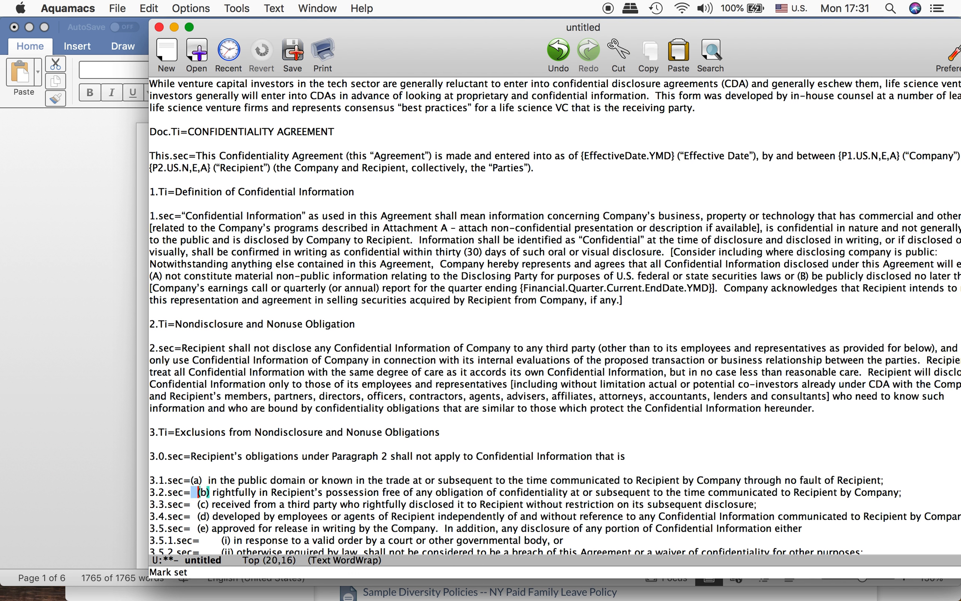
pyautogui.hotkey('ctrl', 'w')
pyautogui.press('Down')
pyautogui.hotkey('ctrl', 'space')
pyautogui.press('Right')
pyautogui.press('Right')
pyautogui.hotkey('ctrl', 'w')
pyautogui.press('Down')
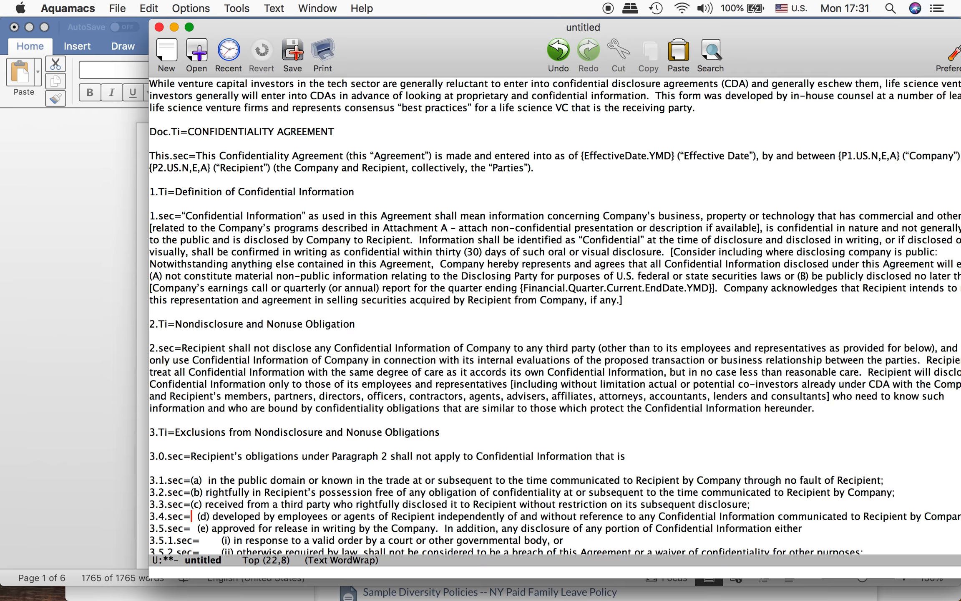
pyautogui.hotkey('ctrl', 'space')
pyautogui.press('Right')
pyautogui.press('Right')
pyautogui.hotkey('ctrl', 'w')
pyautogui.press('Down')
pyautogui.hotkey('ctrl', 'space')
pyautogui.press('Right')
pyautogui.press('Right')
pyautogui.hotkey('ctrl', 'w')
# Step: Change the key of item (e) to 3.5.0.sec=
pyautogui.press('Down')
pyautogui.press('Up')
pyautogui.press('Left')
pyautogui.press('Left')
pyautogui.press('Left')
pyautogui.press('Left')
pyautogui.write('0.')
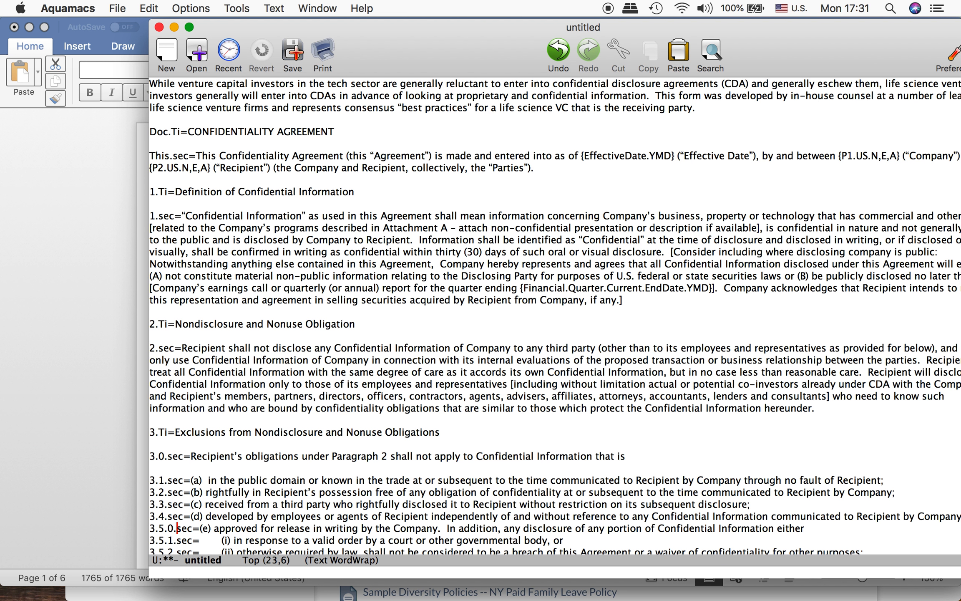
# Step: Remove the gaps between the keys 3.5.1.sec=, 3.5.2.sec= and 3.5.3.sec= and the text that follows each
pyautogui.press('Down')
pyautogui.press('Right')
pyautogui.press('Right')
pyautogui.press('Right')
pyautogui.press('Right')
pyautogui.hotkey('shift', 'Right')
pyautogui.press('BackSpace')
pyautogui.press('Down')
pyautogui.hotkey('shift', 'Right')
pyautogui.press('BackSpace')
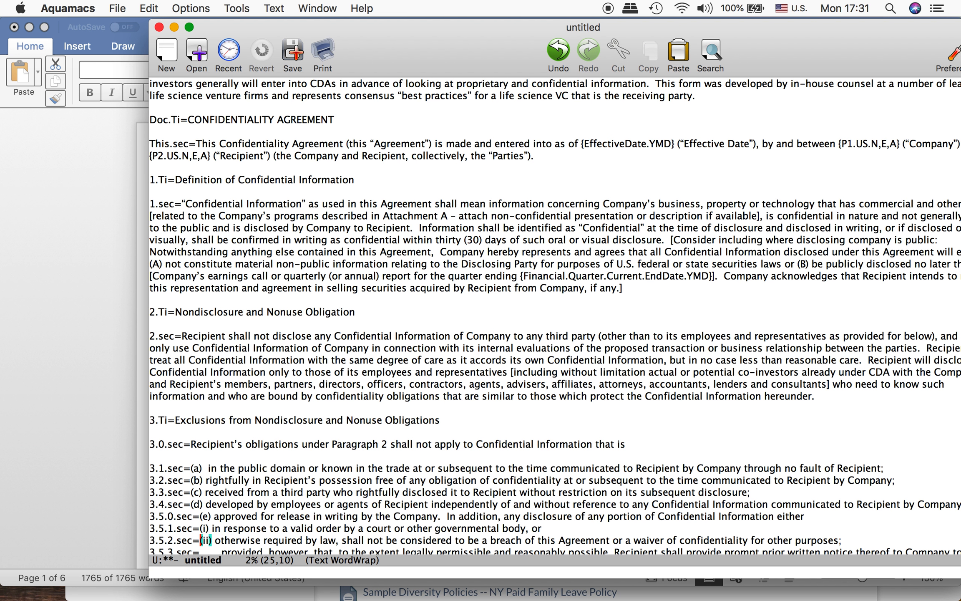
pyautogui.press('Down')
pyautogui.hotkey('shift', 'Right')
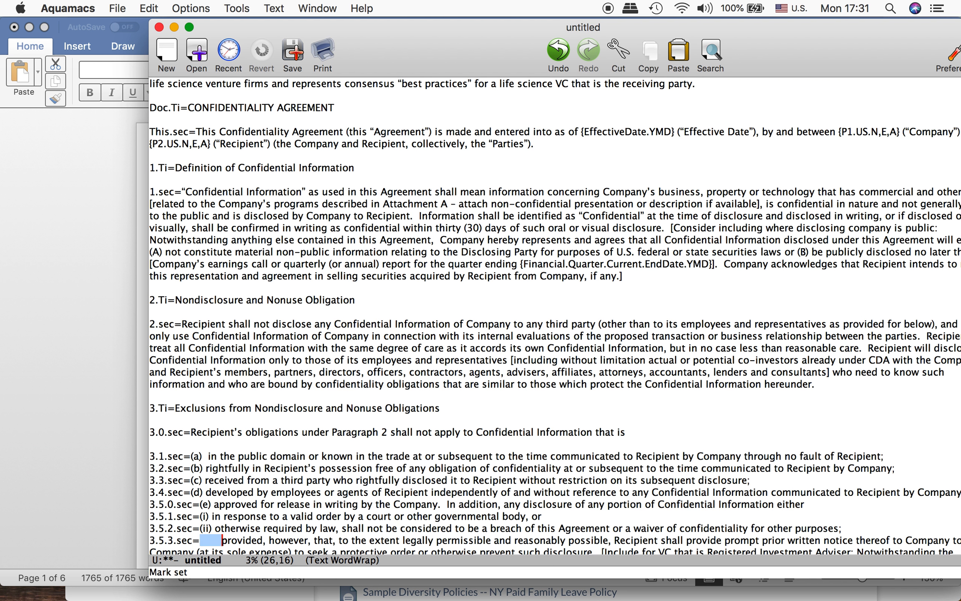
pyautogui.press('BackSpace')
# Step: Change the key of the "provided, however" paragraph to 3.5.00.sec=
pyautogui.press('Left')
pyautogui.press('Left')
# Step: Break the 3.5.00.sec= paragraph before "Company (at its sole expense)", leaving a blank line between the two parts
pyautogui.press('Left')
pyautogui.press('Left')
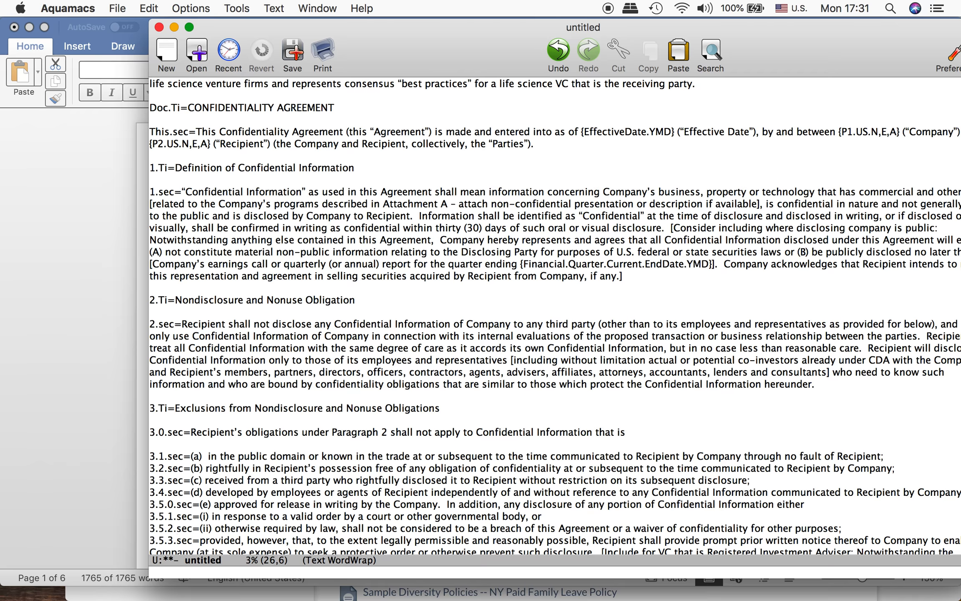
pyautogui.press('BackSpace')
pyautogui.press('BackSpace')
pyautogui.write('00')
pyautogui.press('Down')
pyautogui.press('Left')
pyautogui.press('Left')
pyautogui.press('Left')
pyautogui.press('Left')
pyautogui.press('Left')
pyautogui.press('Left')
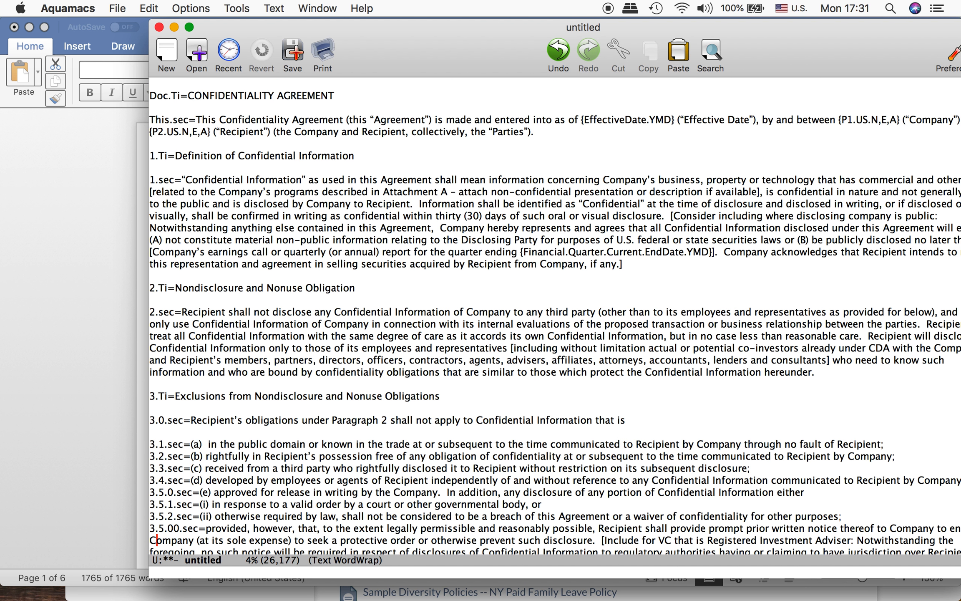
pyautogui.press('Return')
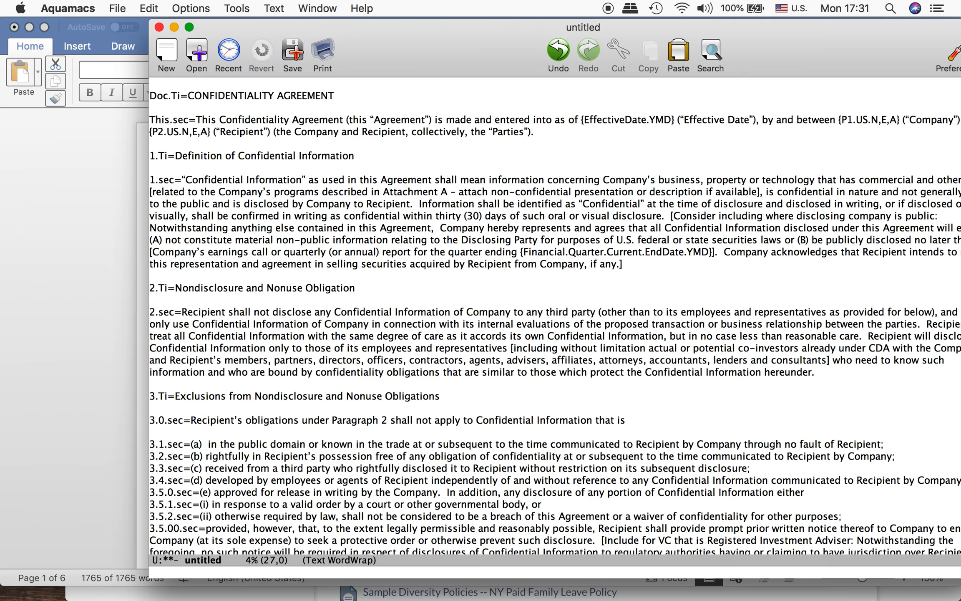
pyautogui.scroll(-5, 555, 317)
pyautogui.press('Return')
# Step: Insert a blank line between the end of the section 3 text and the 4.Ti= line
pyautogui.press('Up')
pyautogui.press('Up')
pyautogui.press('Up')
pyautogui.press('Up')
pyautogui.press('Up')
pyautogui.press('Up')
pyautogui.press('Up')
pyautogui.press('Up')
pyautogui.press('Up')
pyautogui.press('Up')
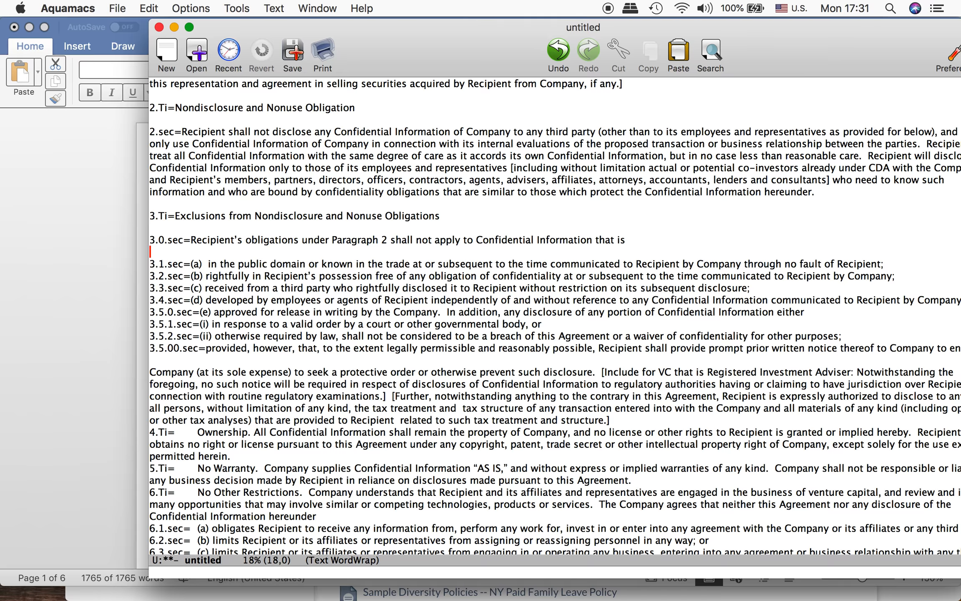
pyautogui.press('Down')
pyautogui.press('Down')
pyautogui.press('Down')
pyautogui.press('Down')
pyautogui.press('Down')
pyautogui.press('Down')
pyautogui.press('Down')
pyautogui.press('Down')
pyautogui.press('Down')
pyautogui.press('Down')
pyautogui.press('Down')
pyautogui.press('Down')
pyautogui.press('Down')
pyautogui.press('Down')
pyautogui.press('Down')
pyautogui.press('Return')
# Step: Prefix the paragraph starting "Company (at its sole expense)" with the key 3.2.sec=
pyautogui.press('Up')
pyautogui.press('Up')
pyautogui.press('Up')
pyautogui.press('Up')
pyautogui.press('Up')
pyautogui.press('Up')
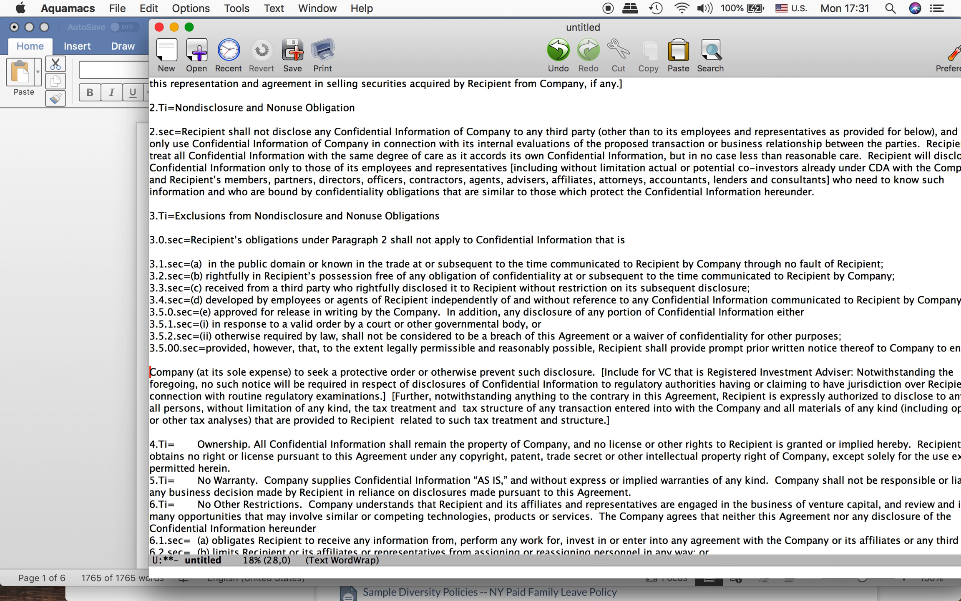
pyautogui.write('3.2')
pyautogui.write('.sec=')
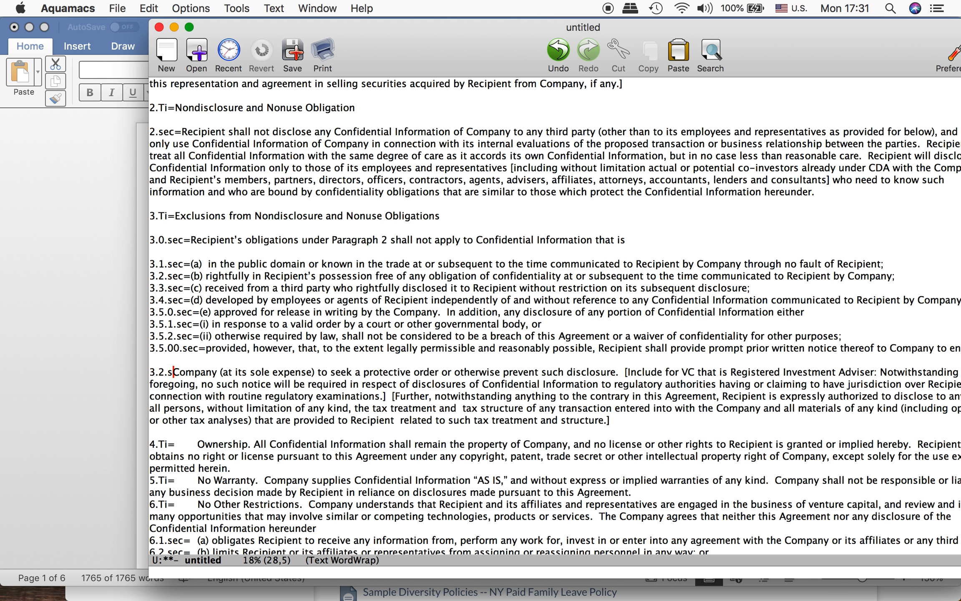
# Step: Change the key of the "Recipient's obligations under Paragraph 2" line to 3.1.0.sec=
pyautogui.press('Down')
pyautogui.press('Down')
pyautogui.press('Down')
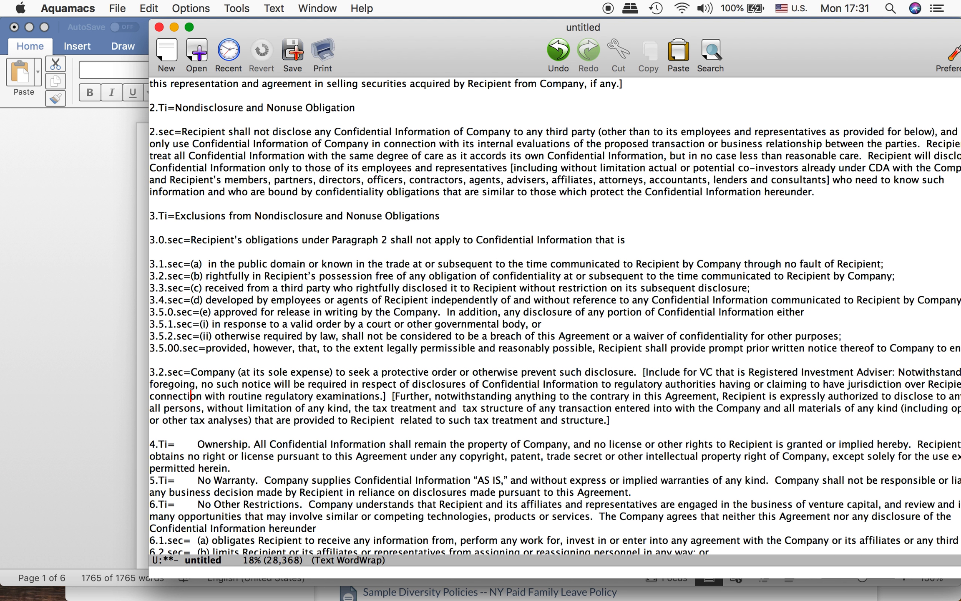
pyautogui.press('Down')
pyautogui.press('Up')
pyautogui.press('Up')
pyautogui.press('Up')
pyautogui.press('Up')
pyautogui.press('Up')
pyautogui.press('Up')
pyautogui.press('Up')
pyautogui.press('Up')
pyautogui.press('Up')
pyautogui.press('Up')
pyautogui.press('Up')
pyautogui.press('Up')
pyautogui.press('Up')
pyautogui.press('Up')
pyautogui.press('Up')
pyautogui.hotkey('ctrl', 'a')
pyautogui.press('Right')
pyautogui.press('Right')
pyautogui.write('1')
pyautogui.press('Down')
pyautogui.press('Down')
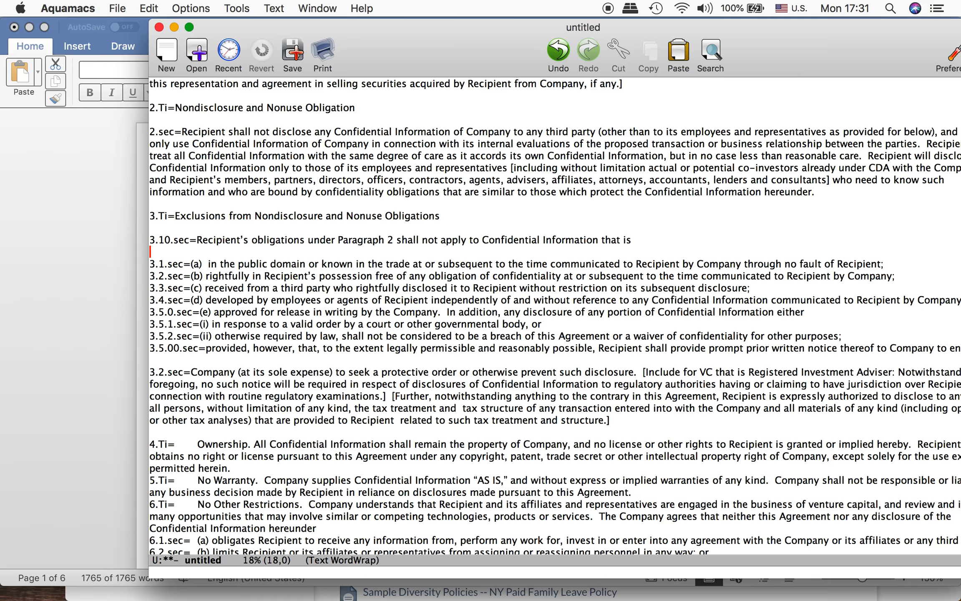
pyautogui.press('Up')
pyautogui.press('Up')
pyautogui.write('.')
# Step: Copy the "1." level and insert it into the keys of items (a) to (d), making them 3.1.1.sec= through 3.1.4.sec=
pyautogui.hotkey('shift', 'Left')
pyautogui.hotkey('shift', 'Left')
pyautogui.press('super+c')
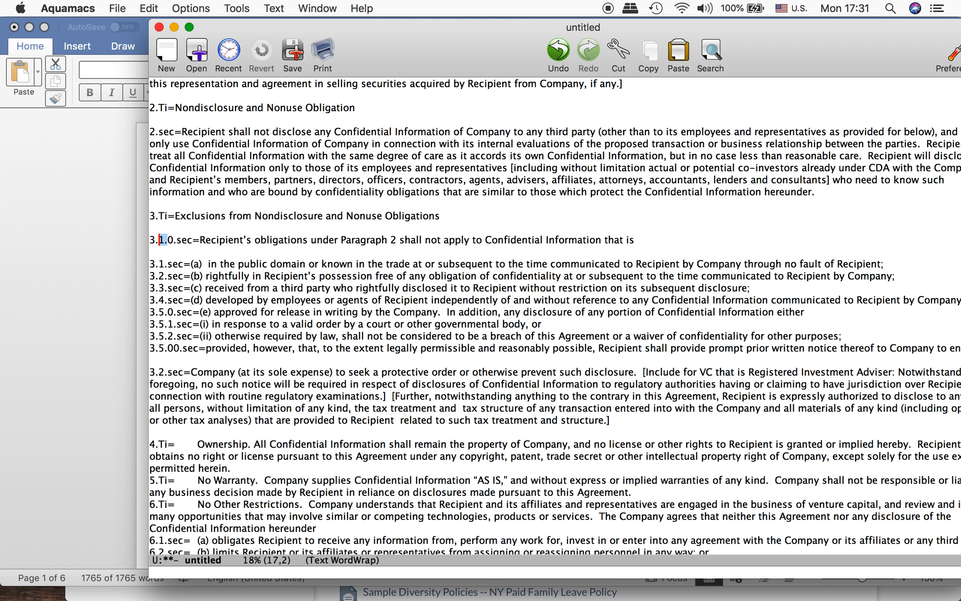
pyautogui.press('Down')
pyautogui.press('Down')
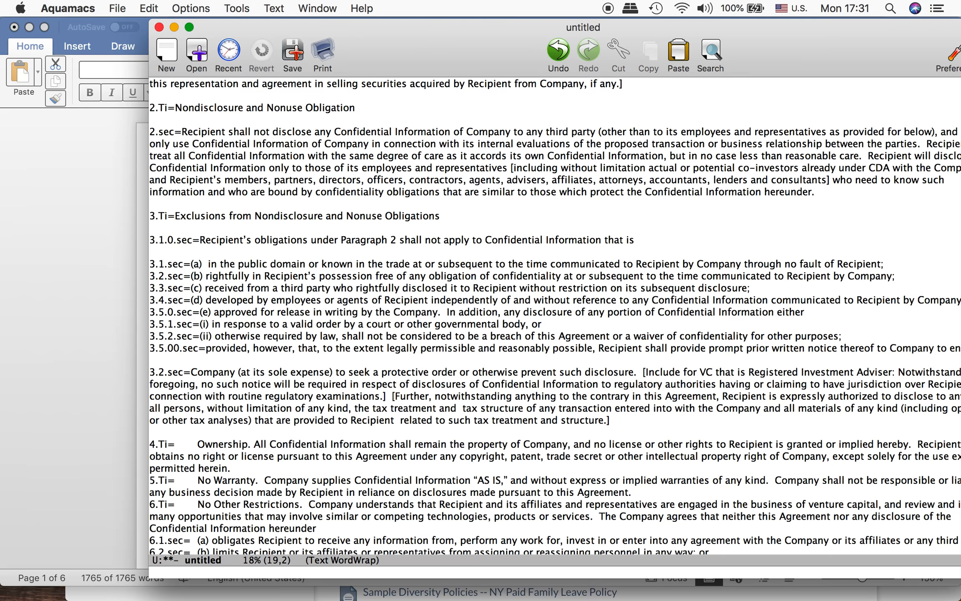
pyautogui.press('super+v')
pyautogui.press('Down')
pyautogui.press('Left')
pyautogui.press('Left')
pyautogui.press('Left')
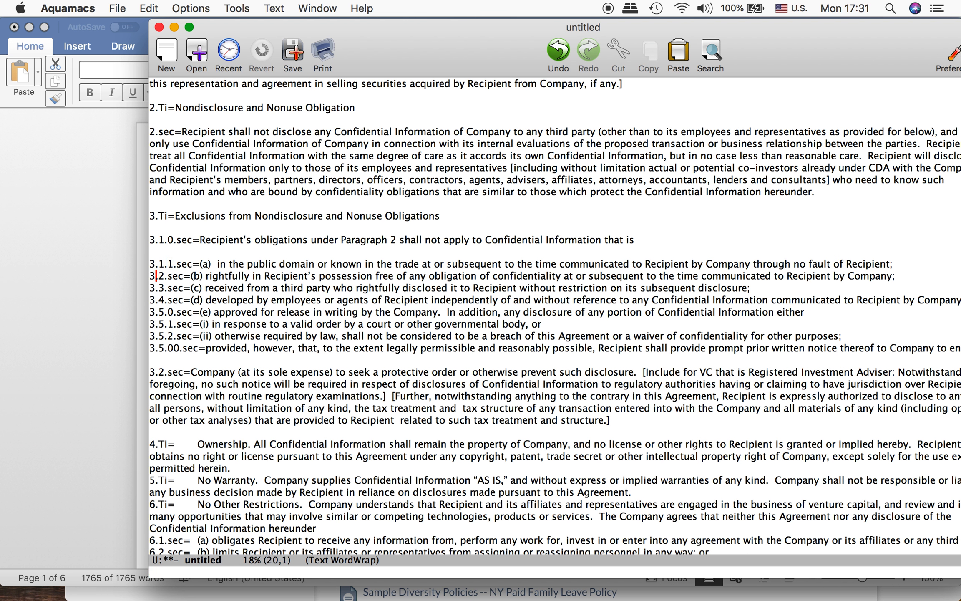
pyautogui.press('super+v')
pyautogui.press('Down')
pyautogui.press('Left')
pyautogui.press('Left')
pyautogui.press('super+v')
pyautogui.press('Down')
pyautogui.press('Left')
pyautogui.press('Left')
pyautogui.press('super+v')
# Step: Insert the copied "1." into the remaining keys down to "provided, however", making them 3.1.5.0.sec=, 3.1.5.1.sec=, 3.1.5.2.sec= and 3.1.5.00.sec=
pyautogui.press('Down')
pyautogui.press('Left')
pyautogui.press('Left')
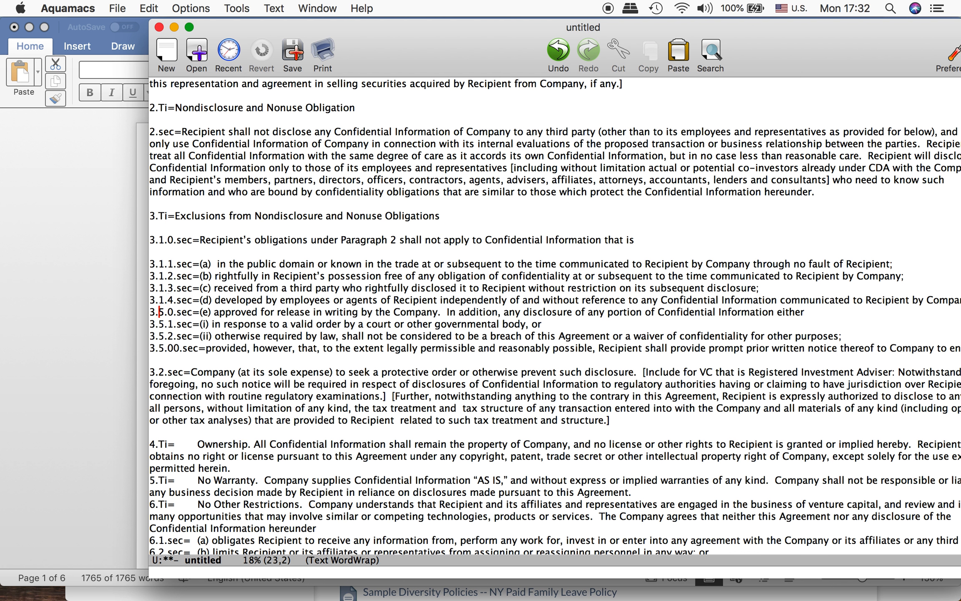
pyautogui.press('super+v')
pyautogui.press('Down')
pyautogui.press('Left')
pyautogui.press('Left')
pyautogui.press('super+v')
pyautogui.press('Down')
pyautogui.press('Left')
pyautogui.press('Left')
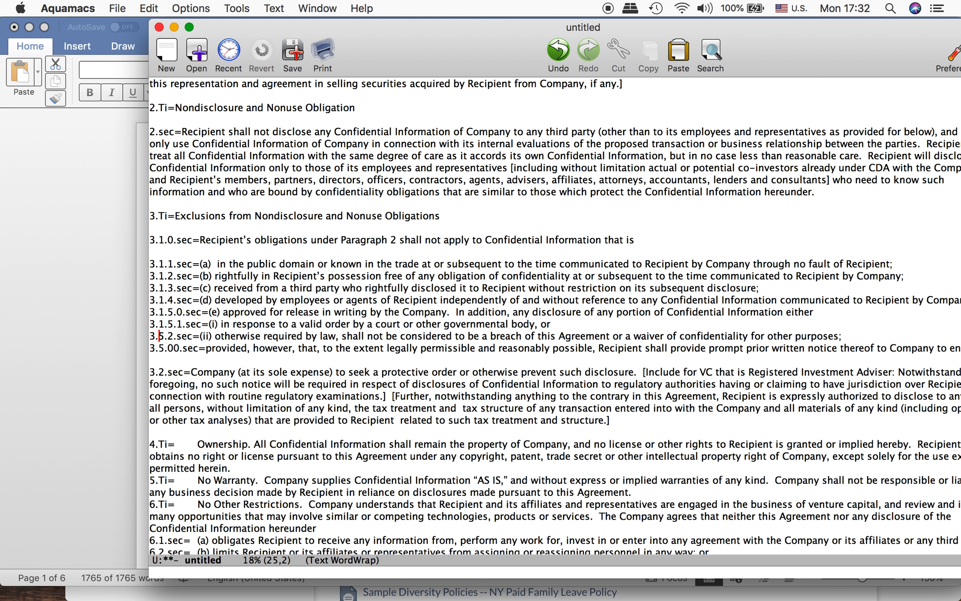
pyautogui.press('super+v')
pyautogui.press('Down')
pyautogui.press('Left')
pyautogui.press('Left')
pyautogui.write('v')
pyautogui.press('Down')
pyautogui.press('Up')
pyautogui.press('BackSpace')
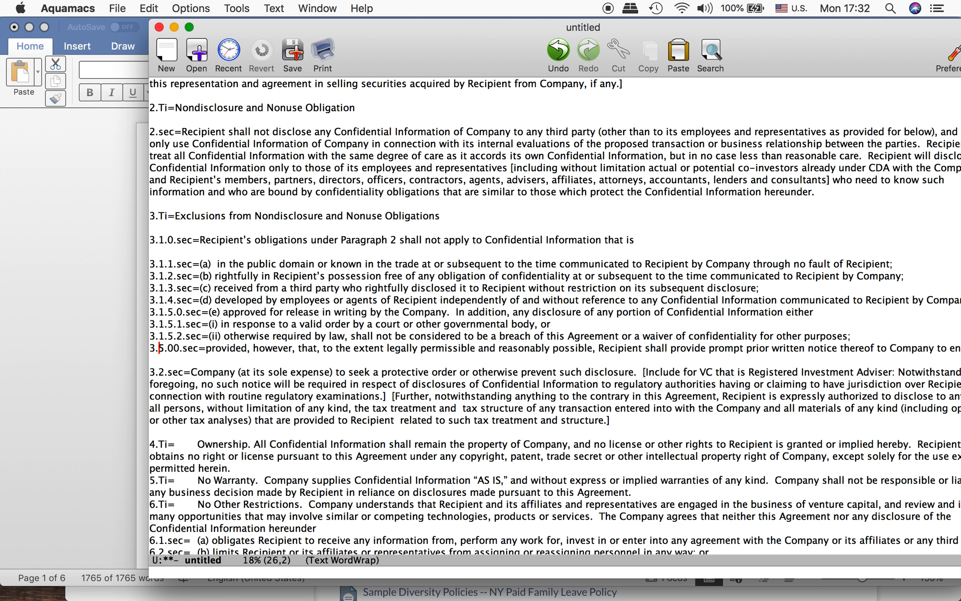
pyautogui.write('1.')
# Step: Add an extra blank line between the 3.1.5.00.sec= paragraph and the 3.2.sec= paragraph
pyautogui.press('Down')
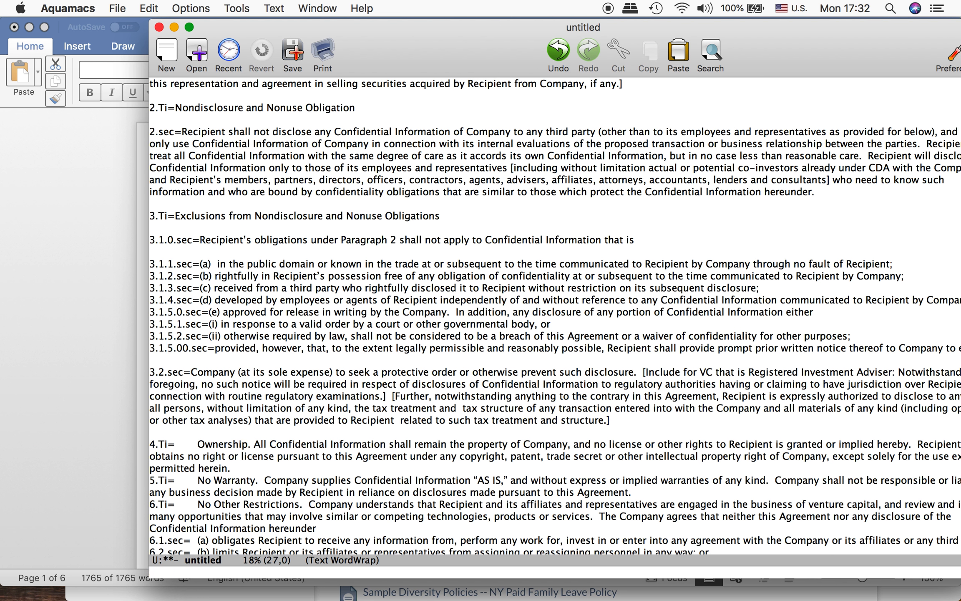
pyautogui.press('Return')
pyautogui.press('Up')
pyautogui.press('Up')
pyautogui.press('Up')
pyautogui.press('Up')
pyautogui.press('Up')
pyautogui.press('Up')
pyautogui.press('Up')
pyautogui.press('Up')
pyautogui.press('Up')
pyautogui.press('Up')
pyautogui.press('Up')
pyautogui.press('Up')
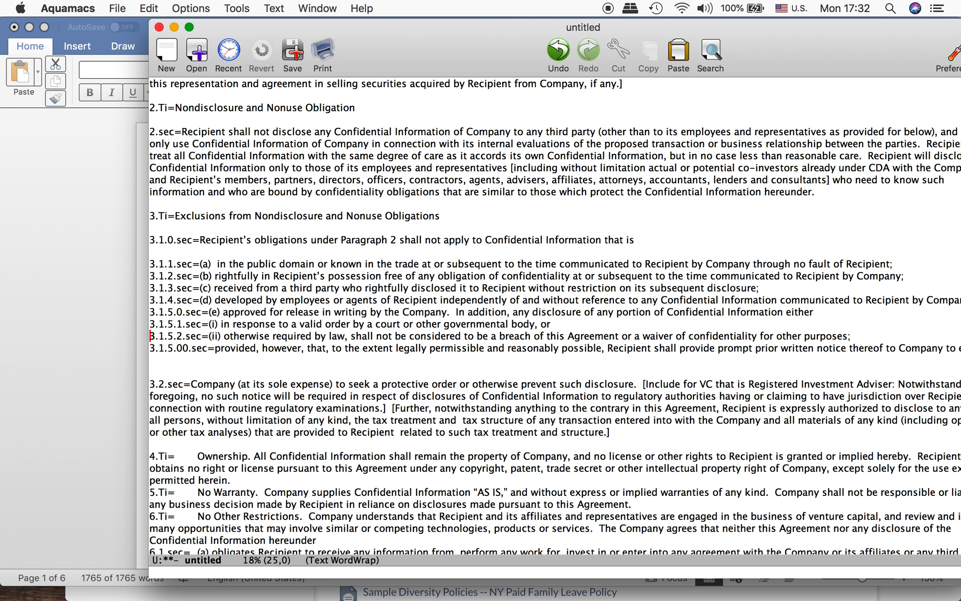
# Step: Add two more blank lines between the 3.2.sec= paragraph and the 4.Ti= line
pyautogui.press('Down')
pyautogui.press('Down')
pyautogui.press('Down')
pyautogui.press('Down')
pyautogui.press('Down')
pyautogui.press('Down')
pyautogui.press('Down')
pyautogui.press('Down')
pyautogui.press('Down')
pyautogui.press('Down')
pyautogui.press('Down')
pyautogui.press('Down')
pyautogui.press('Down')
pyautogui.press('Down')
pyautogui.press('Down')
pyautogui.press('Down')
pyautogui.press('Down')
pyautogui.press('Down')
pyautogui.press('Return')
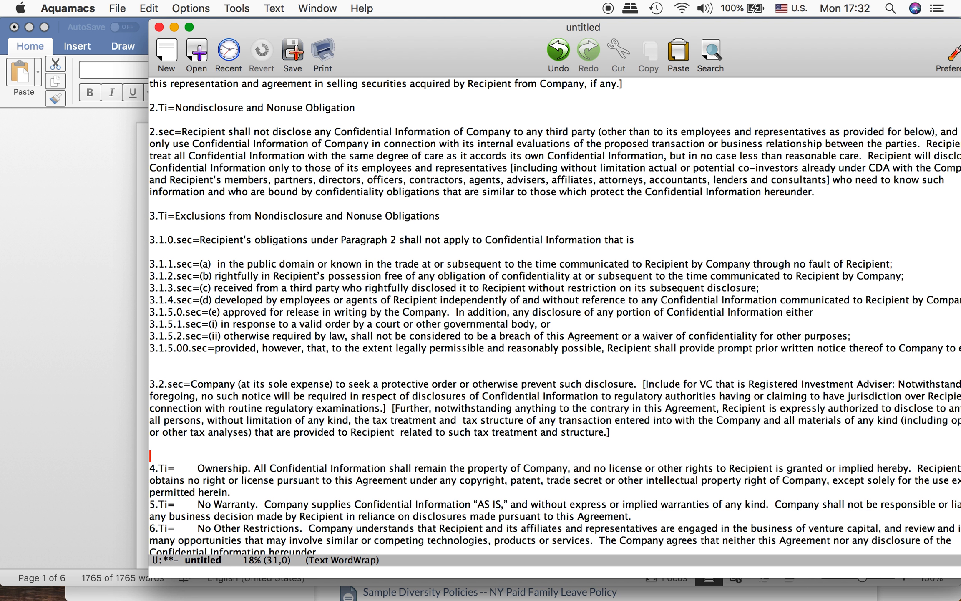
pyautogui.hotkey('ctrl', 'o')
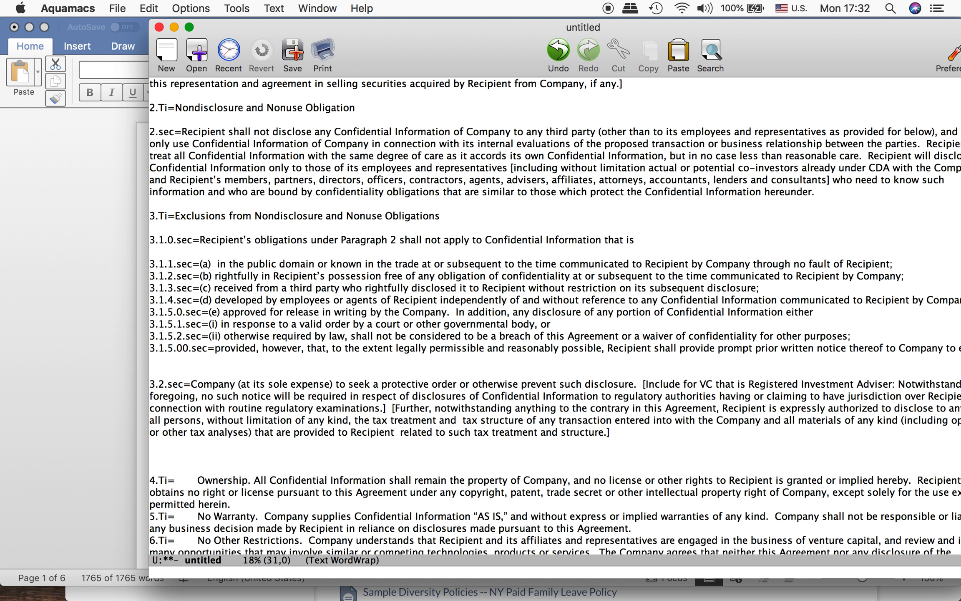
# Step: Enter the line 3.=[G/Z/ol/s2] between the 3.2.sec= paragraph and the 4.Ti= line
pyautogui.write('3.=[G/Z/ol')
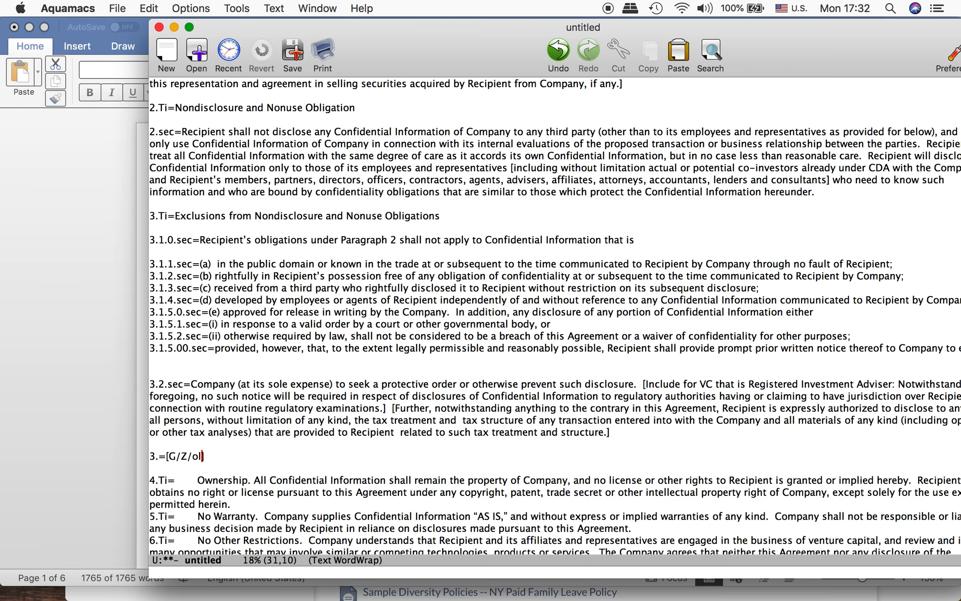
pyautogui.write('/')
pyautogui.write('s2')
pyautogui.press('Left')
pyautogui.press('Right')
pyautogui.press('Right')
# Step: Copy the 3.=[G/Z/ol/s2] line to just above the 3.2.sec= paragraph, leaving one blank line on each side
pyautogui.hotkey('ctrl', 'a')
pyautogui.hotkey('ctrl', 'space')
pyautogui.press('Down')
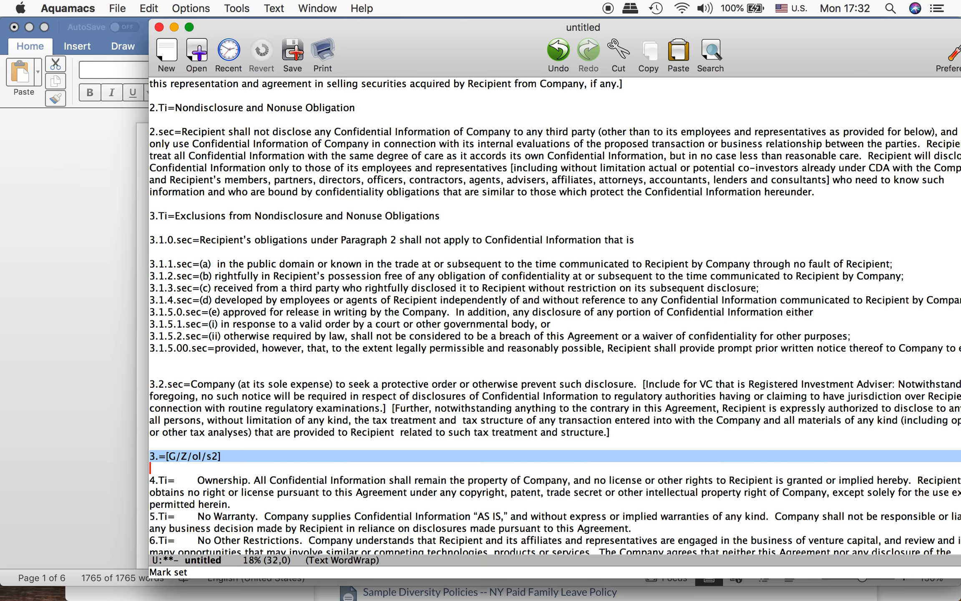
pyautogui.press('Escape')
pyautogui.press('w')
pyautogui.press('Up')
pyautogui.press('Up')
pyautogui.press('Up')
pyautogui.press('Up')
pyautogui.press('Up')
pyautogui.press('Up')
pyautogui.press('Up')
pyautogui.press('Up')
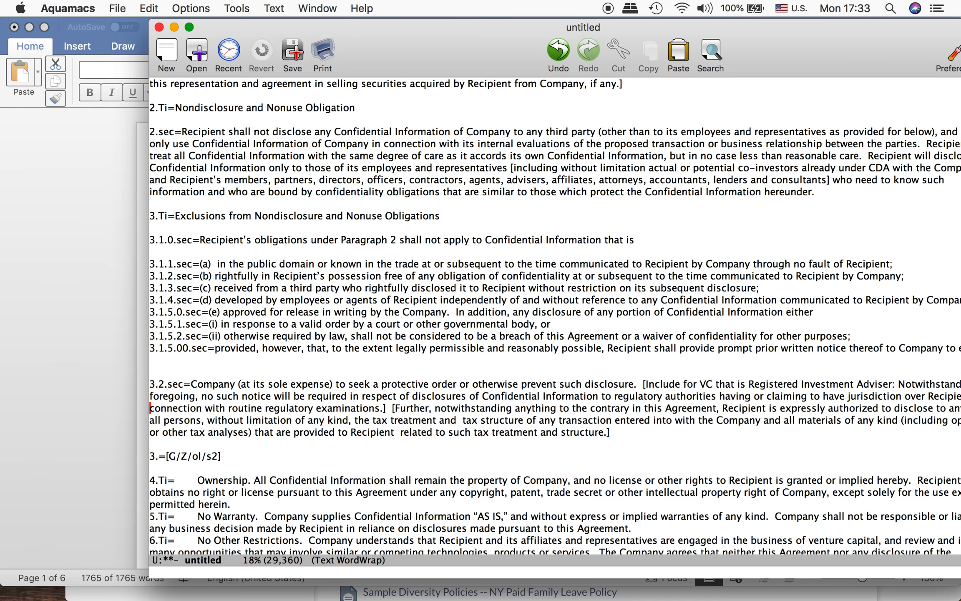
pyautogui.press('Return')
pyautogui.press('Return')
pyautogui.press('Up')
pyautogui.press('Up')
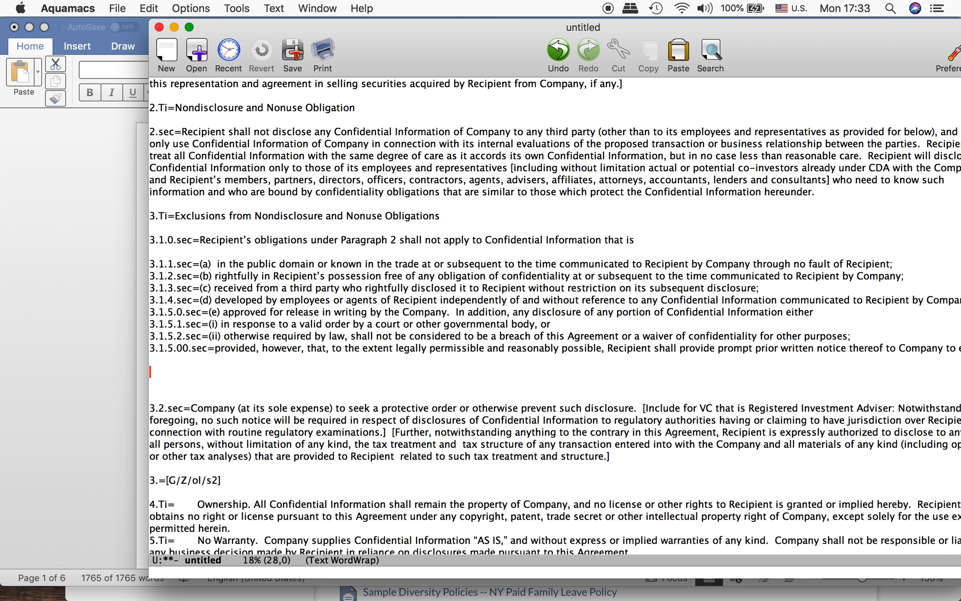
pyautogui.hotkey('ctrl', 'y')
pyautogui.press('Down')
pyautogui.press('Down')
pyautogui.press('BackSpace')
pyautogui.press('BackSpace')
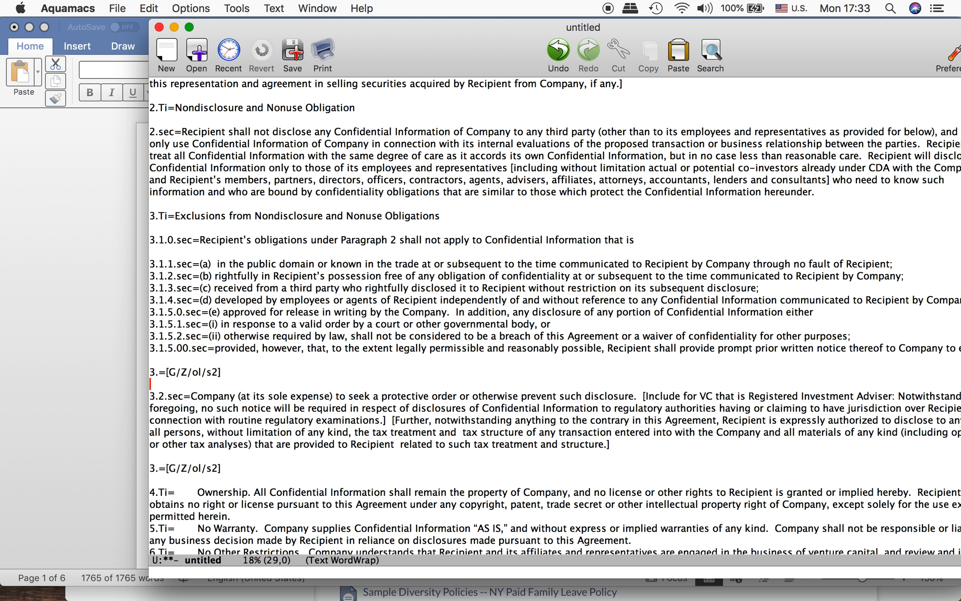
# Step: Change the key of the copied [G/Z/ol/s2] line above the 3.2.sec= paragraph to 3.1.=
pyautogui.press('Up')
pyautogui.press('Right')
pyautogui.press('Right')
pyautogui.press('Right')
pyautogui.press('Right')
pyautogui.press('Right')
pyautogui.press('Right')
pyautogui.press('Right')
pyautogui.press('Right')
pyautogui.press('Right')
pyautogui.press('Right')
pyautogui.press('Right')
pyautogui.press('Right')
pyautogui.press('Right')
pyautogui.press('Right')
pyautogui.press('Right')
pyautogui.press('Right')
pyautogui.press('Up')
pyautogui.press('Up')
pyautogui.press('Right')
pyautogui.press('Right')
pyautogui.write('1.')
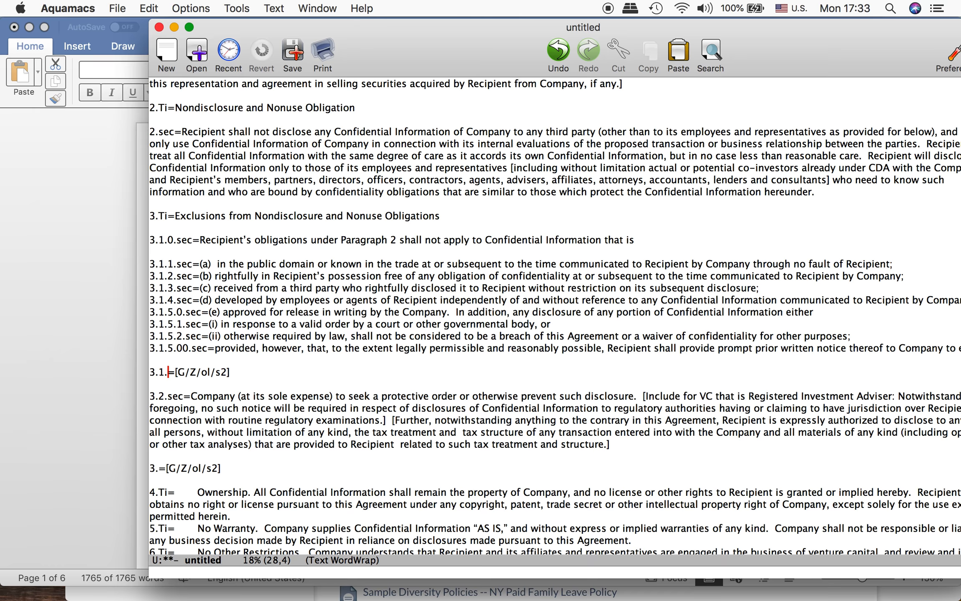
pyautogui.press('Down')
pyautogui.press('Down')
pyautogui.press('Down')
pyautogui.press('Down')
pyautogui.press('Down')
pyautogui.press('Down')
pyautogui.press('Down')
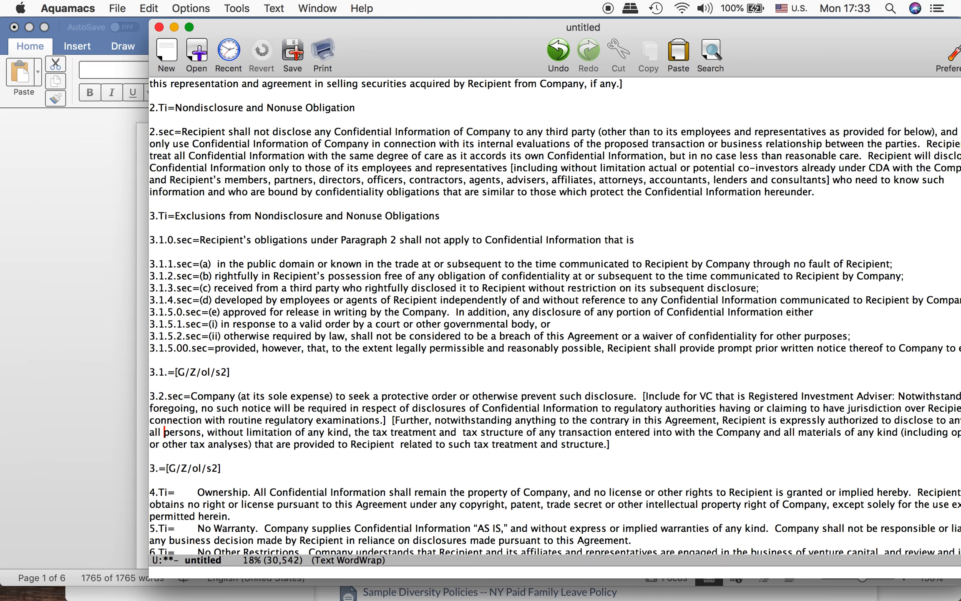
pyautogui.press('Up')
pyautogui.press('Up')
pyautogui.press('Down')
pyautogui.press('Down')
pyautogui.press('Down')
pyautogui.press('Down')
pyautogui.press('Down')
pyautogui.press('Down')
pyautogui.press('Return')
pyautogui.hotkey('ctrl', 'space')
pyautogui.hotkey('ctrl', 'y')
pyautogui.press('BackSpace')
pyautogui.press('BackSpace')
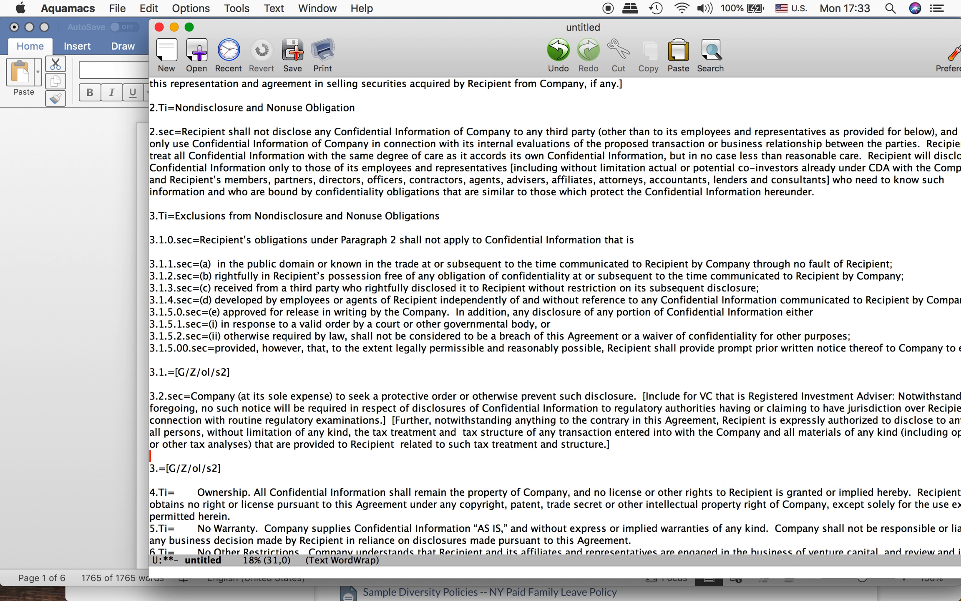
# Step: Change the s2 in the 3.1.= line's outline reference to s5
pyautogui.press('Up')
pyautogui.press('Up')
pyautogui.press('Up')
pyautogui.press('Up')
pyautogui.press('Up')
pyautogui.press('Up')
pyautogui.press('Up')
pyautogui.press('Right')
pyautogui.hotkey('alt', 'Right')
pyautogui.hotkey('alt', 'Right')
pyautogui.hotkey('alt', 'Right')
pyautogui.hotkey('alt', 'Right')
pyautogui.press('Right')
pyautogui.press('Right')
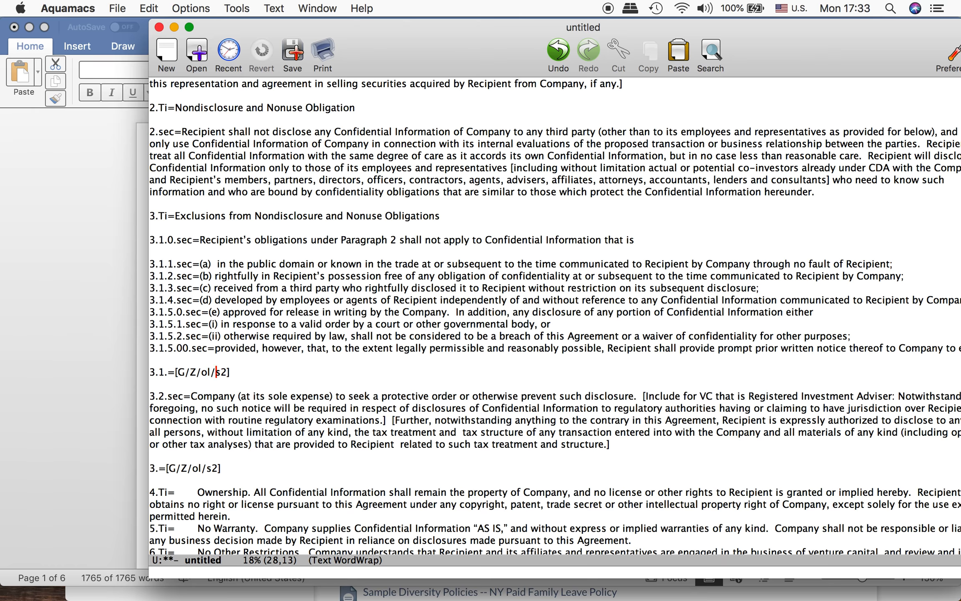
pyautogui.hotkey('ctrl', 'k')
pyautogui.write('5')
# Step: Change ol to ol-a in the 3.1.= line so it reads 3.1.=[G/Z/ol-a/s5]
pyautogui.press('Up')
pyautogui.press('Down')
pyautogui.press('Left')
pyautogui.press('Left')
pyautogui.press('Left')
pyautogui.write('-a')
# Step: Duplicate the 3.1.=[G/Z/ol-a/s5] line directly above itself, keeping one blank line between the two copies
pyautogui.press('Up')
pyautogui.press('Down')
pyautogui.hotkey('ctrl', 'space')
pyautogui.press('Down')
pyautogui.hotkey('alt', 'w')
pyautogui.press('Up')
pyautogui.press('Up')
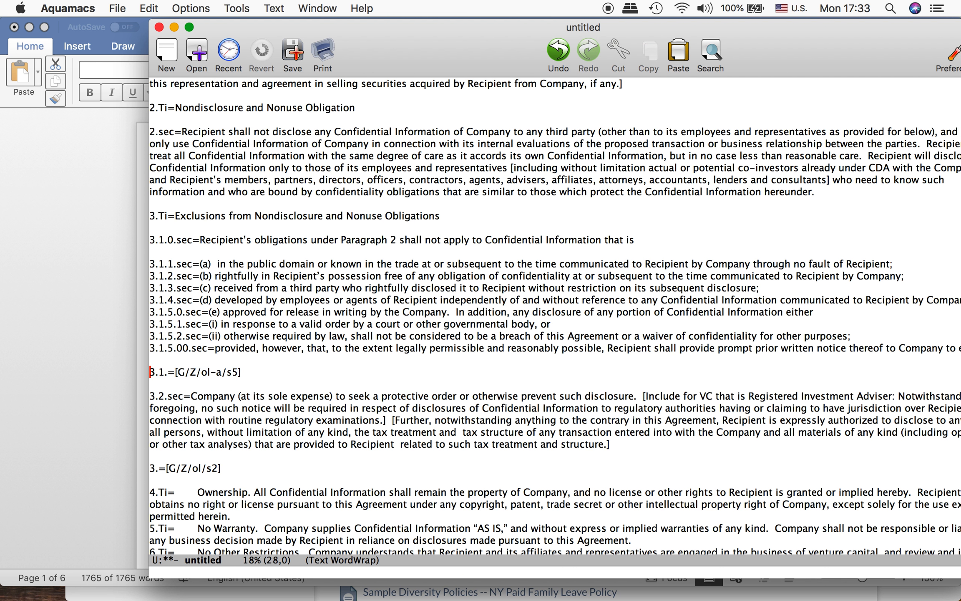
pyautogui.press('Return')
pyautogui.hotkey('ctrl', 'y')
# Step: Change the key of the upper [G/Z/ol-a/s5] line to 3.1.5.=
pyautogui.press('Up')
pyautogui.press('Right')
# Step: Change ol-a to ol-i in the 3.1.5.= line's outline reference
pyautogui.press('Right')
pyautogui.press('Right')
pyautogui.press('Right')
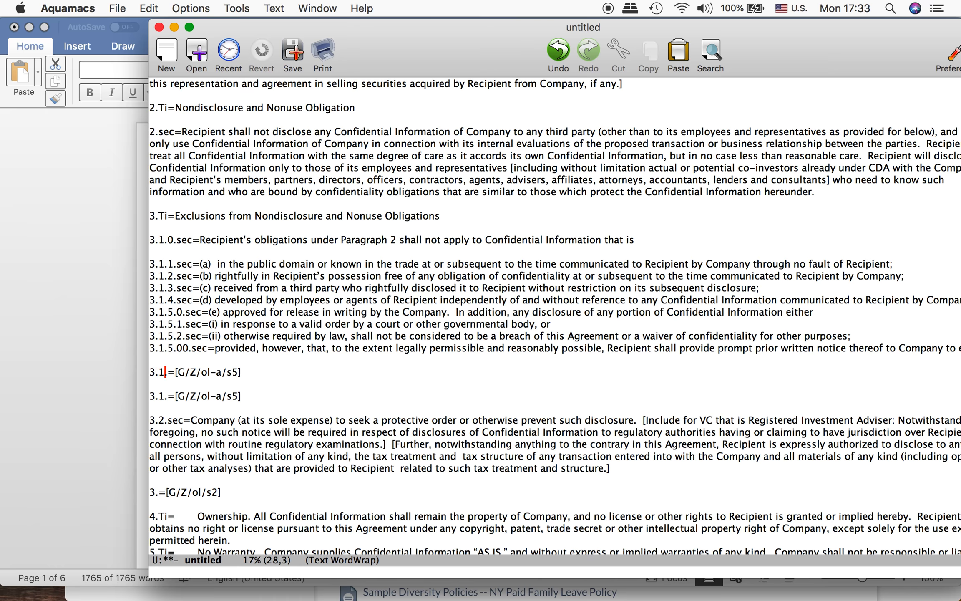
pyautogui.write('5.')
pyautogui.press('Right')
pyautogui.press('Right')
pyautogui.press('Right')
pyautogui.press('Right')
pyautogui.press('Right')
pyautogui.press('Right')
pyautogui.press('Right')
pyautogui.press('Right')
pyautogui.press('Right')
pyautogui.press('Right')
pyautogui.press('BackSpace')
pyautogui.write('i')
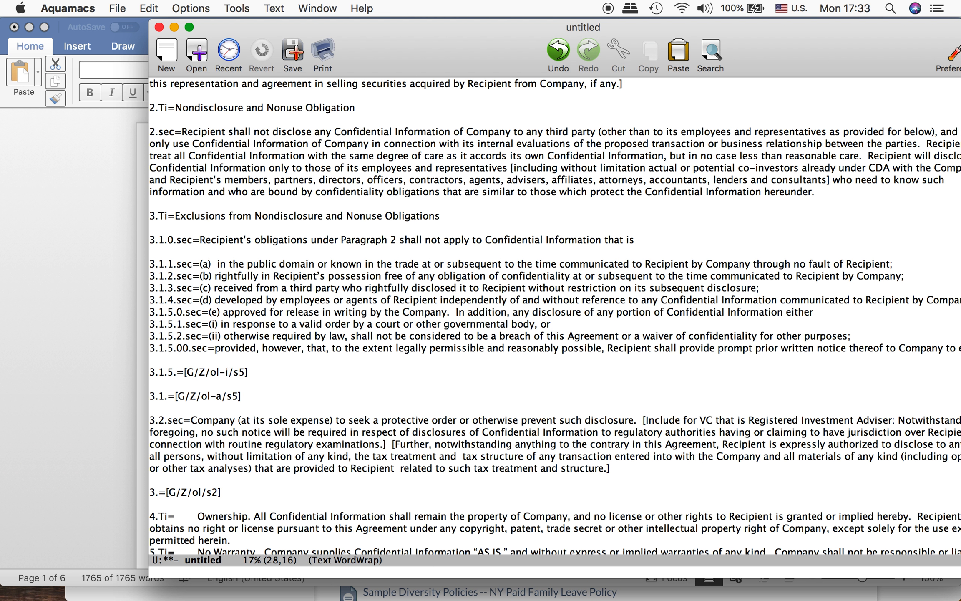
# Step: Change the s5 in the 3.1.5.= line to s2 so it reads 3.1.5.=[G/Z/ol-i/s2]
pyautogui.press('Up')
pyautogui.press('Up')
pyautogui.press('Up')
pyautogui.press('Up')
pyautogui.press('Down')
pyautogui.press('Down')
pyautogui.press('Down')
pyautogui.press('Down')
pyautogui.press('Right')
pyautogui.press('Right')
pyautogui.press('Right')
pyautogui.press('BackSpace')
pyautogui.write('2')
# Step: Review the keys and numbering of the section 3.1 list items above the outline reference lines
pyautogui.press('Up')
pyautogui.press('Up')
pyautogui.press('Up')
pyautogui.press('Up')
pyautogui.press('Up')
pyautogui.press('Up')
pyautogui.press('Up')
pyautogui.press('Up')
pyautogui.press('Up')
pyautogui.press('Up')
pyautogui.press('Up')
pyautogui.press('Up')
pyautogui.press('Down')
pyautogui.press('Up')
pyautogui.press('Down')
pyautogui.hotkey('ctrl', 'a')
pyautogui.press('Down')
pyautogui.press('Down')
pyautogui.press('Down')
pyautogui.press('Down')
pyautogui.press('Down')
pyautogui.press('Down')
pyautogui.press('Down')
pyautogui.press('Down')
pyautogui.press('Down')
pyautogui.press('Down')
pyautogui.press('Down')
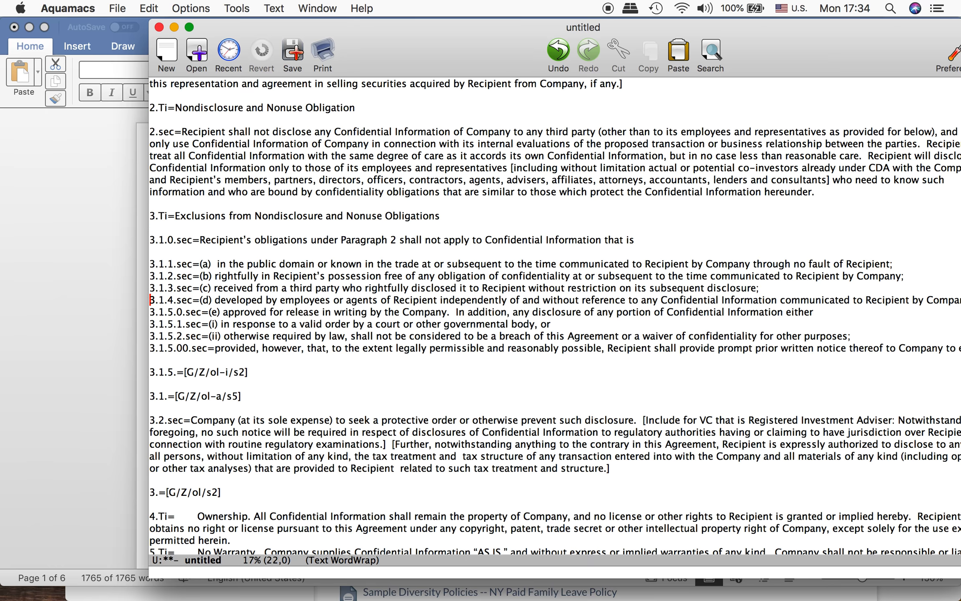
# Step: Change ol to para in the 3.= line so it reads 3.=[G/Z/para/s2]
pyautogui.press('Down')
pyautogui.press('Down')
pyautogui.press('Down')
pyautogui.press('Down')
pyautogui.press('Down')
pyautogui.press('Down')
pyautogui.press('Down')
pyautogui.press('Down')
pyautogui.press('Down')
pyautogui.press('Down')
pyautogui.press('Right')
pyautogui.press('Right')
pyautogui.press('Right')
pyautogui.press('Right')
pyautogui.press('Right')
pyautogui.press('Right')
pyautogui.press('Right')
pyautogui.press('Right')
pyautogui.press('Right')
pyautogui.press('Right')
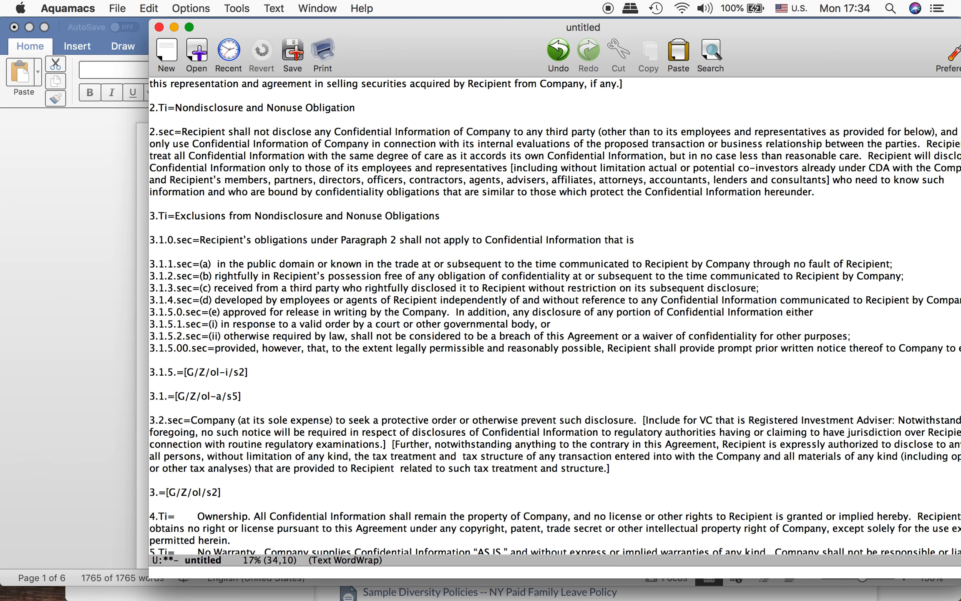
pyautogui.press('BackSpace')
pyautogui.press('BackSpace')
pyautogui.write('para')
# Step: Remove the gap between 4.Ti= and the title Ownership
pyautogui.press('Down')
pyautogui.press('Down')
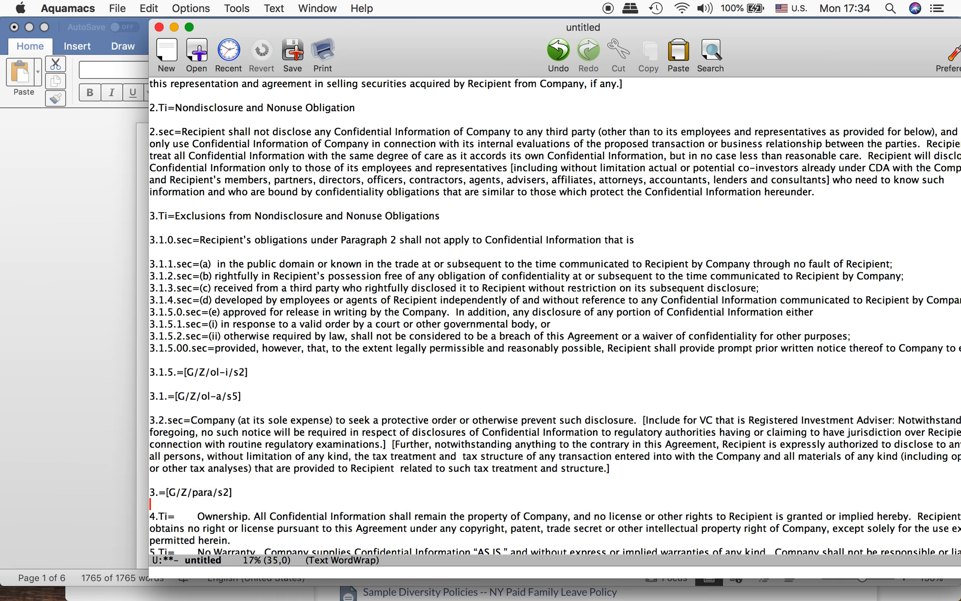
pyautogui.press('Up')
pyautogui.press('Down')
pyautogui.press('Down')
pyautogui.press('Down')
pyautogui.press('Down')
pyautogui.press('Down')
pyautogui.press('Down')
pyautogui.press('Down')
pyautogui.press('Down')
pyautogui.press('Down')
pyautogui.press('Down')
pyautogui.press('Down')
pyautogui.press('Down')
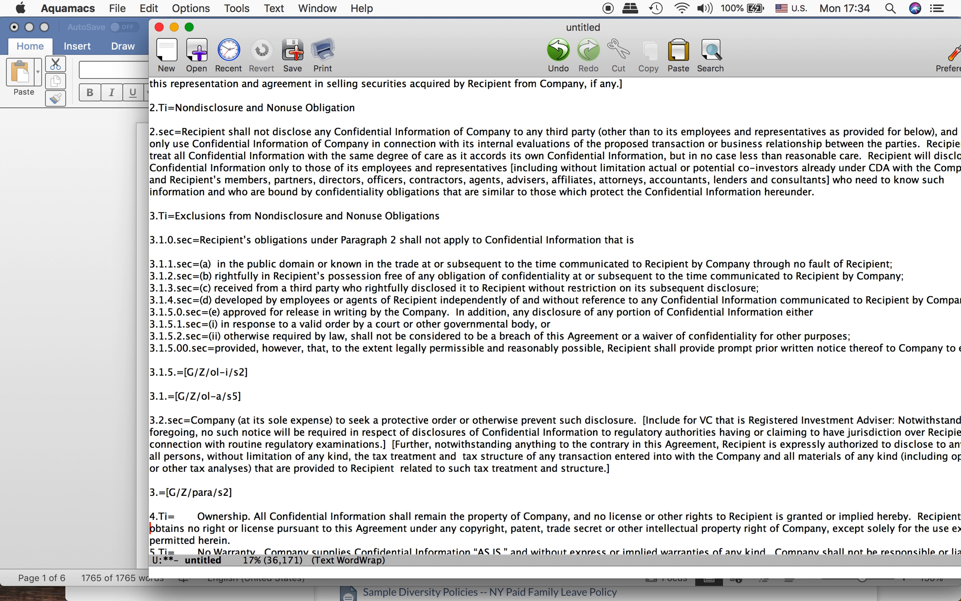
pyautogui.press('Up')
pyautogui.press('Up')
pyautogui.press('Up')
pyautogui.press('Up')
pyautogui.press('Up')
pyautogui.press('Up')
pyautogui.press('Up')
pyautogui.press('Up')
pyautogui.press('Up')
pyautogui.press('Up')
pyautogui.press('Up')
pyautogui.press('Up')
pyautogui.press('Up')
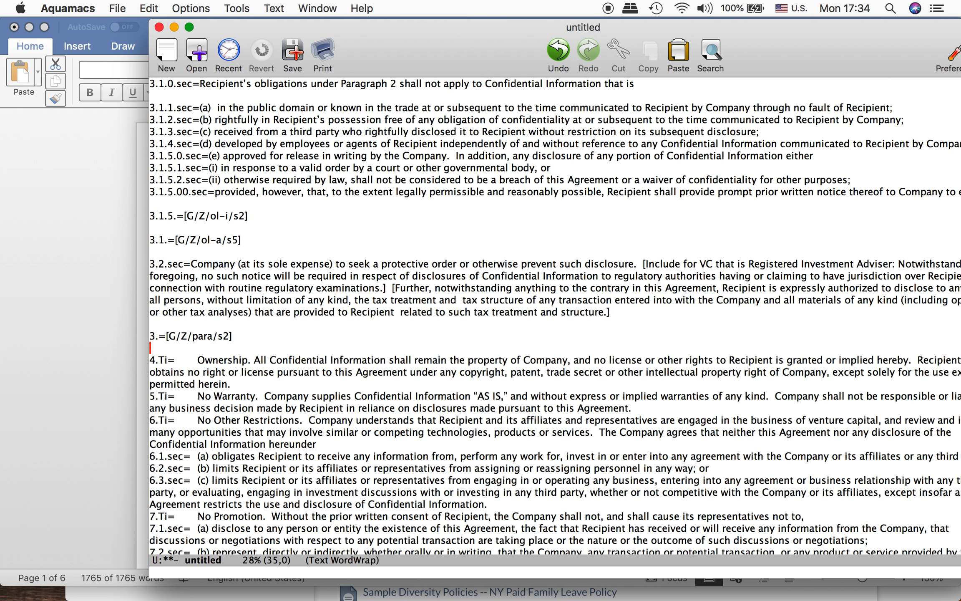
pyautogui.press('Left')
pyautogui.hotkey('shift', 'Right')
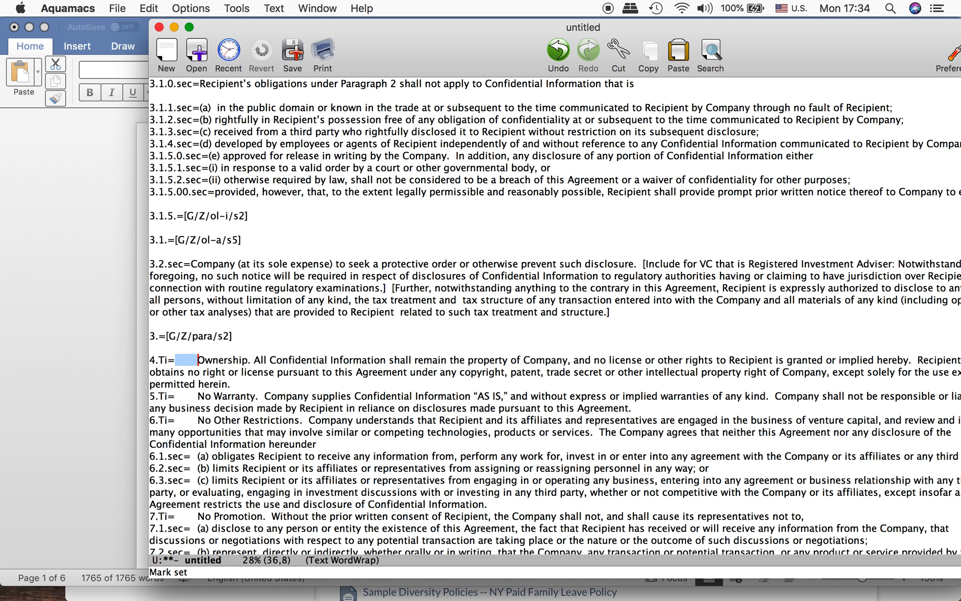
pyautogui.press('BackSpace')
# Step: Move the section 4 text after Ownership into its own 4.sec= paragraph below a blank line, dropping the leading period and space
pyautogui.press('Right')
pyautogui.press('Right')
pyautogui.press('Right')
pyautogui.press('Right')
pyautogui.press('Right')
pyautogui.press('Right')
pyautogui.press('Right')
pyautogui.press('Right')
pyautogui.press('Right')
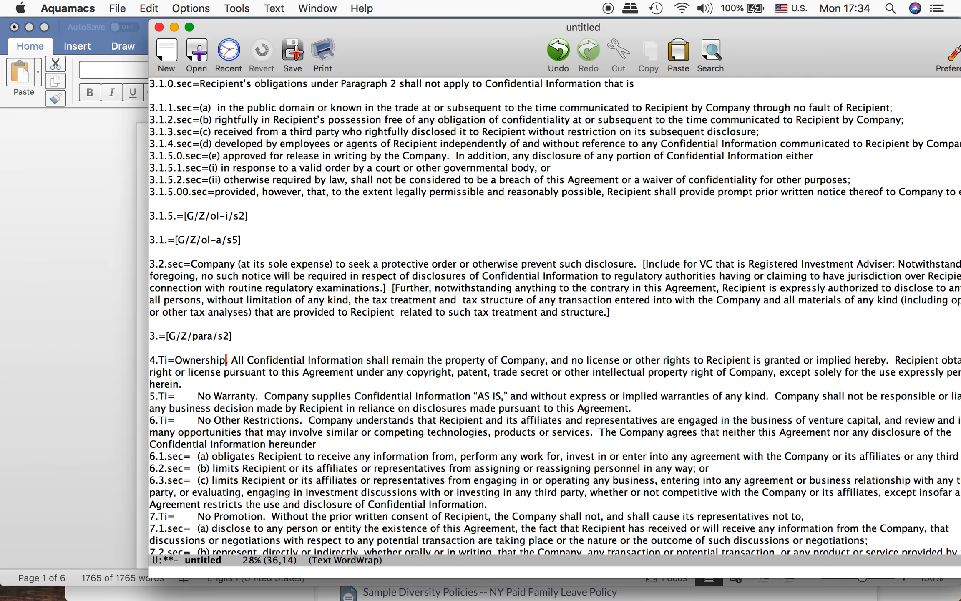
pyautogui.press('Delete')
pyautogui.press('Return')
pyautogui.press('Return')
pyautogui.write('4.sec=')
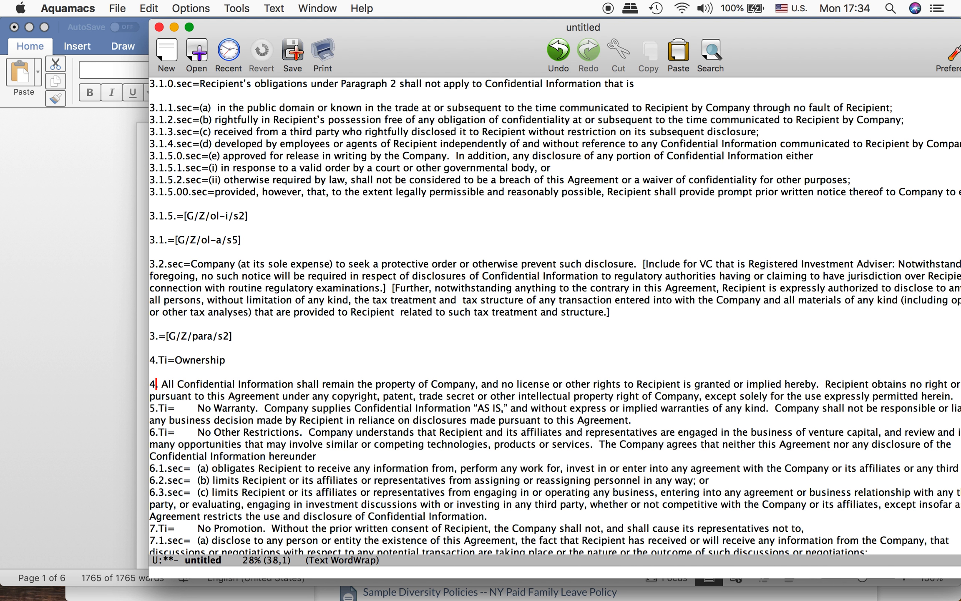
pyautogui.hotkey('shift', 'Right')
pyautogui.hotkey('shift', 'Right')
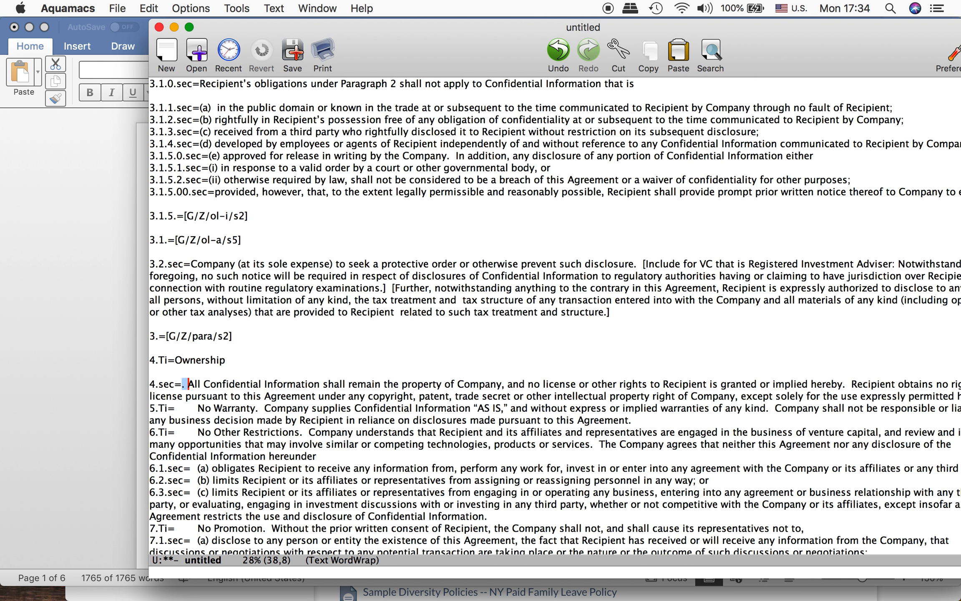
pyautogui.press('BackSpace')
# Step: Add a blank line above 5.Ti= and remove the gap before the title No Warranty
pyautogui.press('Down')
pyautogui.press('Down')
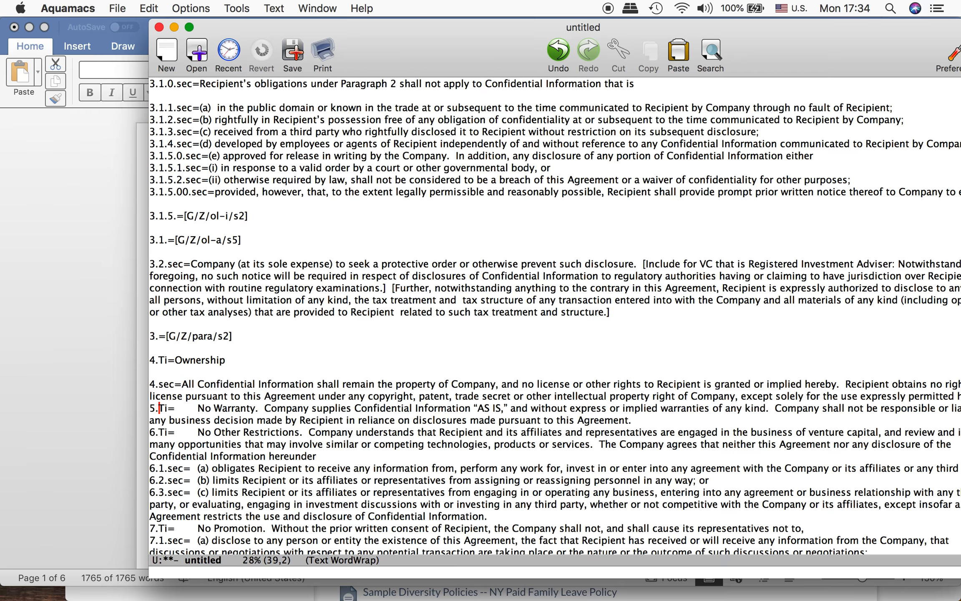
pyautogui.press('Return')
pyautogui.press('Right')
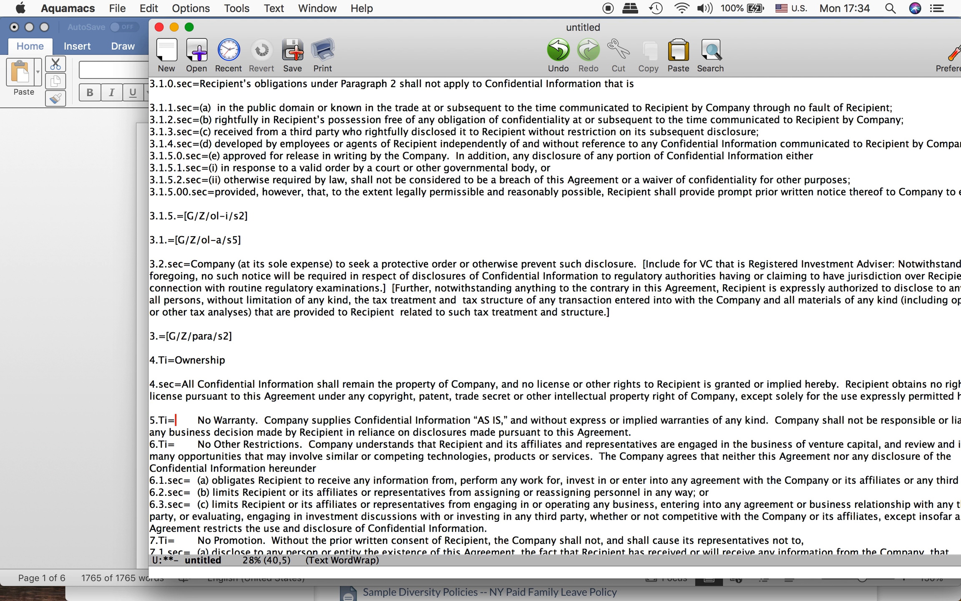
pyautogui.hotkey('shift', 'Right')
pyautogui.press('BackSpace')
# Step: Move the section 5 text after No Warranty into its own 5.sec= paragraph below a blank line, dropping the leading period and spaces
pyautogui.press('Right')
pyautogui.press('Right')
pyautogui.press('Right')
pyautogui.press('Right')
pyautogui.press('Right')
pyautogui.press('Right')
pyautogui.press('Right')
pyautogui.press('Right')
pyautogui.press('Right')
pyautogui.press('Right')
pyautogui.press('Return')
pyautogui.press('Return')
pyautogui.write('5')
pyautogui.press('Right')
pyautogui.write('sec=')
pyautogui.press('Delete')
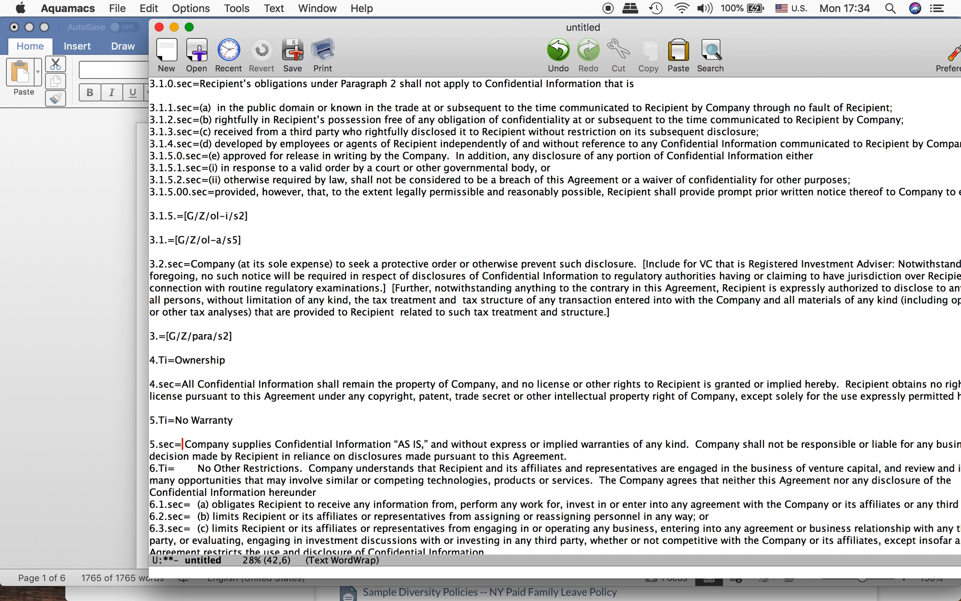
pyautogui.press('BackSpace')
# Step: Add a blank line between the 5.sec= paragraph and the 6.Ti= line
pyautogui.press('Down')
pyautogui.press('Left')
pyautogui.press('Left')
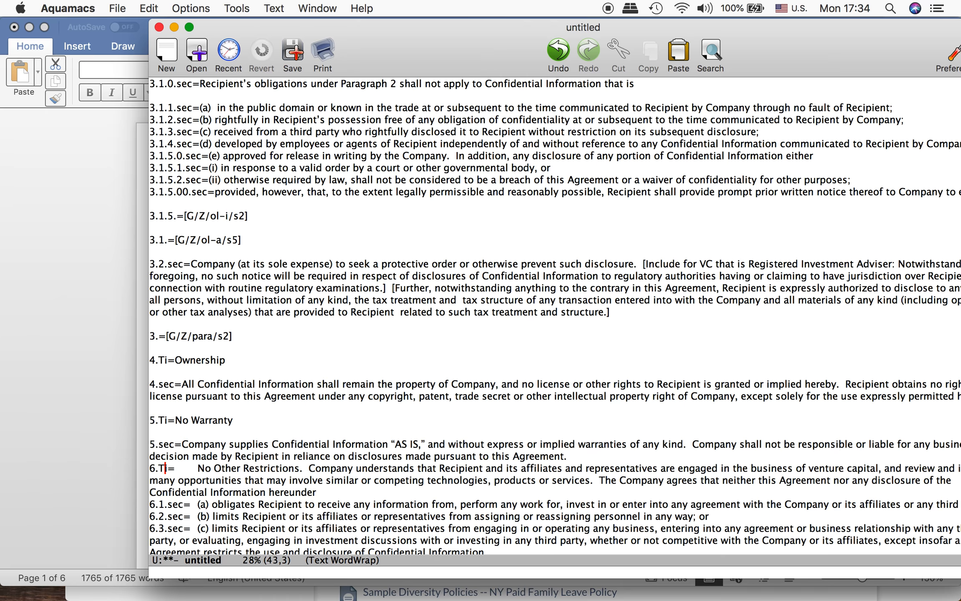
pyautogui.press('Left')
pyautogui.press('Return')
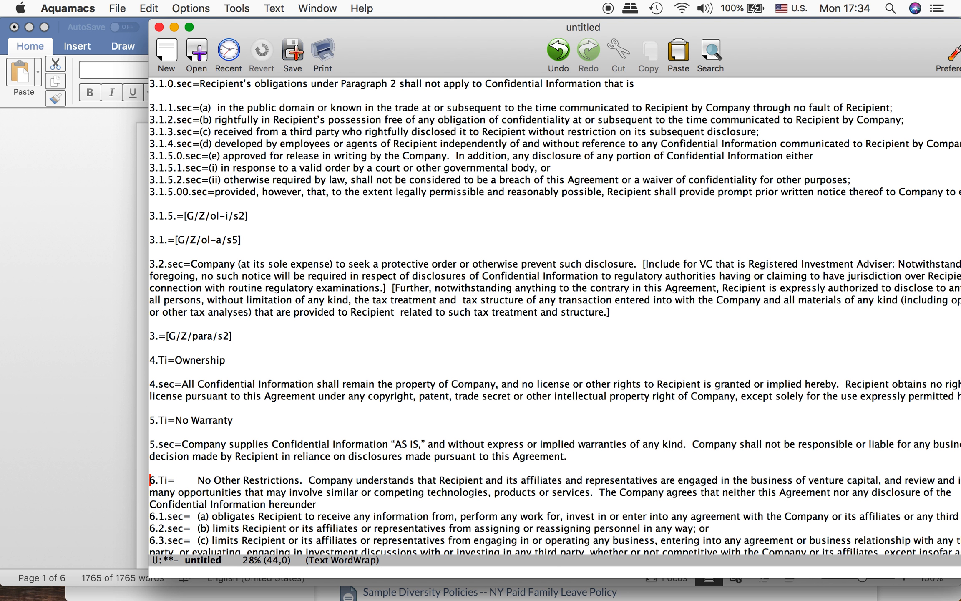
# Step: Remove the gap between 13.Ti= and the title Entire Agreement
pyautogui.press('Down')
pyautogui.press('Down')
pyautogui.press('Down')
pyautogui.press('Down')
pyautogui.press('Down')
pyautogui.press('Down')
pyautogui.press('Down')
pyautogui.press('Down')
pyautogui.press('Down')
pyautogui.press('Down')
pyautogui.press('Down')
pyautogui.press('Down')
pyautogui.press('Down')
pyautogui.press('Down')
pyautogui.press('Down')
pyautogui.press('Down')
pyautogui.press('Down')
pyautogui.press('Down')
pyautogui.press('Down')
pyautogui.press('Down')
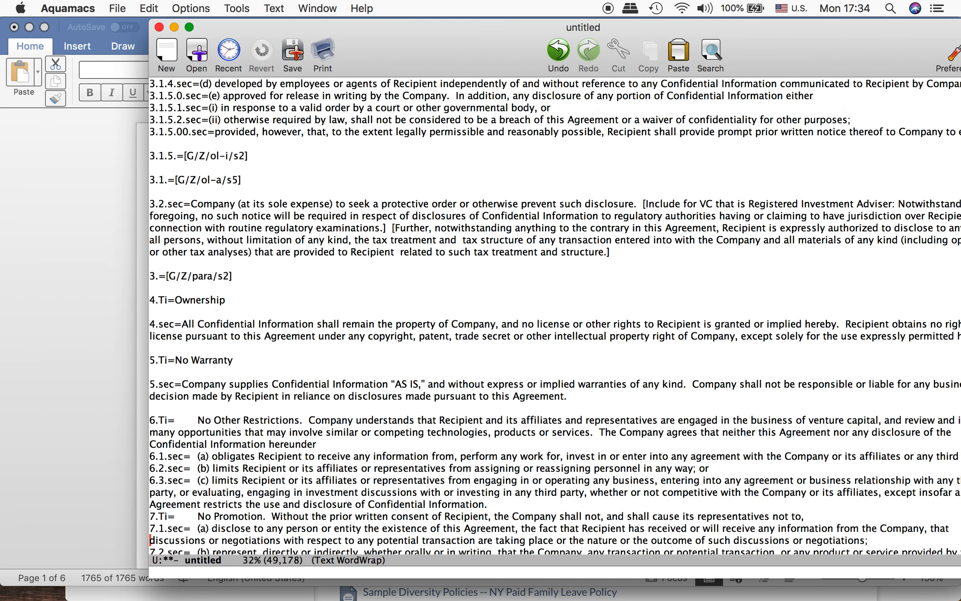
pyautogui.press('Down')
pyautogui.press('Down')
pyautogui.press('Down')
pyautogui.press('Down')
pyautogui.press('Down')
pyautogui.press('Down')
pyautogui.press('Down')
pyautogui.press('Down')
pyautogui.press('Down')
pyautogui.press('Down')
pyautogui.press('Down')
pyautogui.press('Down')
pyautogui.press('Down')
pyautogui.press('Down')
pyautogui.press('Down')
pyautogui.press('Down')
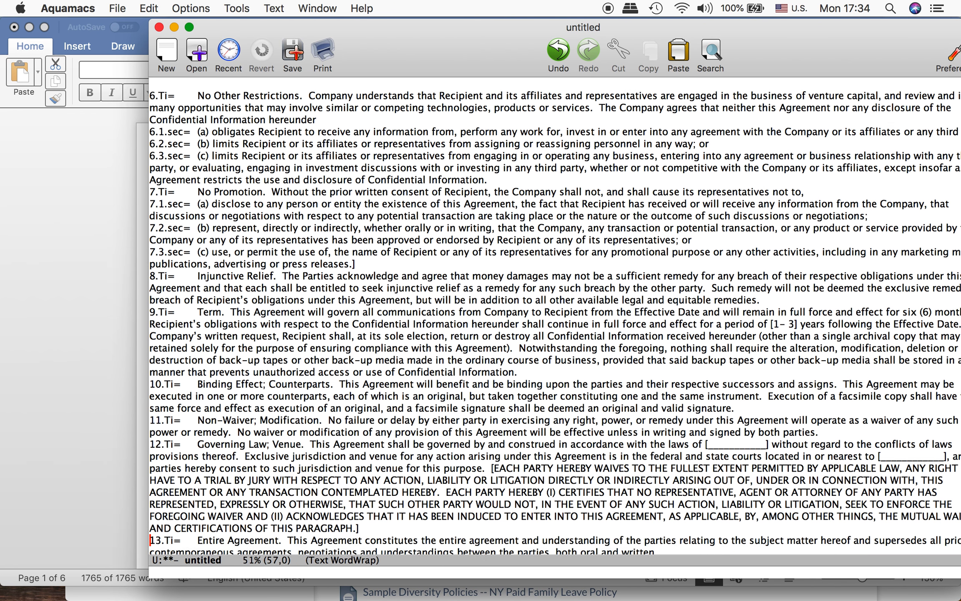
pyautogui.press('Down')
pyautogui.press('Down')
pyautogui.press('Down')
pyautogui.press('Down')
pyautogui.press('Down')
pyautogui.press('Down')
pyautogui.press('Down')
pyautogui.press('Down')
pyautogui.press('Up')
pyautogui.press('Up')
pyautogui.press('Up')
pyautogui.press('Up')
pyautogui.press('Up')
pyautogui.press('Up')
pyautogui.press('Up')
pyautogui.press('Up')
pyautogui.press('Up')
pyautogui.press('Up')
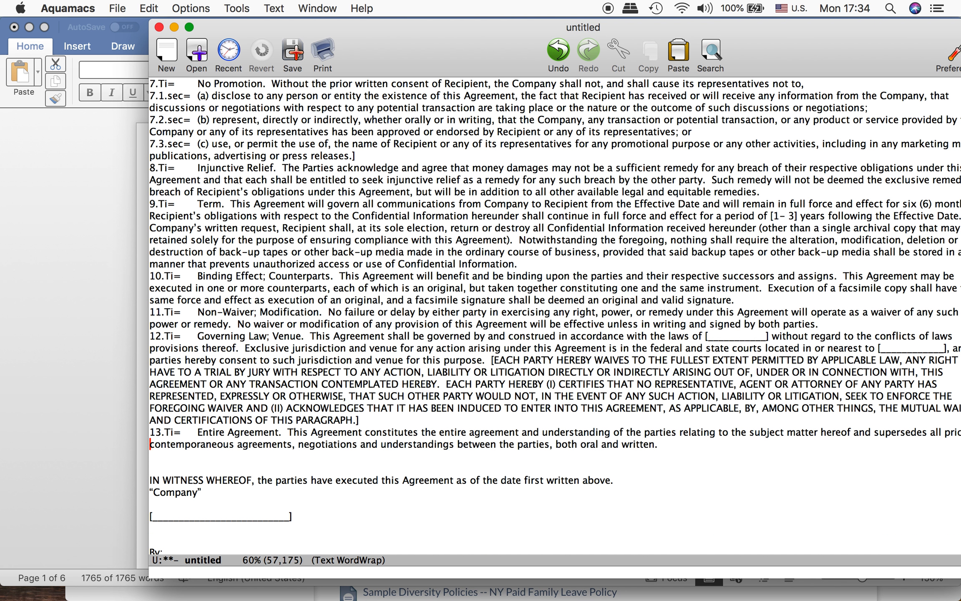
pyautogui.press('Down')
pyautogui.press('Down')
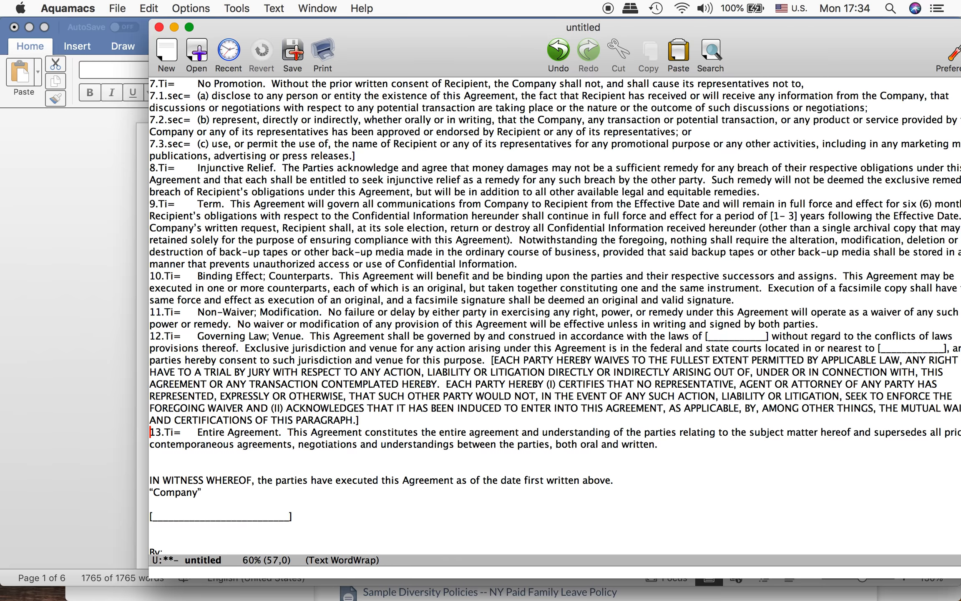
pyautogui.press('BackSpace')
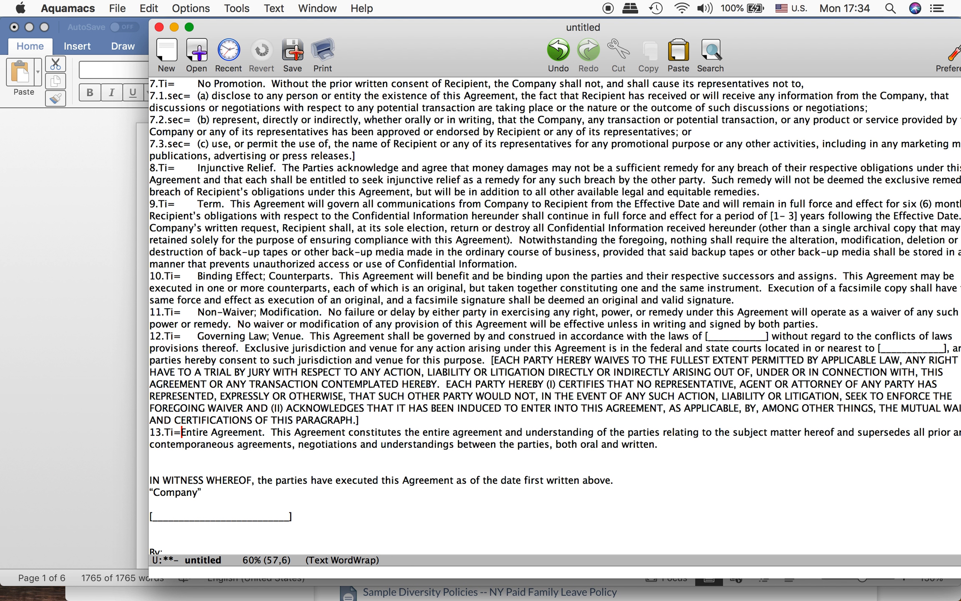
# Step: Move the section 13 text after Entire Agreement into its own 13.sec= paragraph below a blank line, dropping the leading period and spaces
pyautogui.press('Right')
pyautogui.press('Right')
pyautogui.press('Right')
pyautogui.press('Right')
pyautogui.press('Right')
pyautogui.press('Right')
pyautogui.press('Right')
pyautogui.press('Right')
pyautogui.press('Right')
pyautogui.press('Right')
pyautogui.press('Right')
pyautogui.press('Right')
pyautogui.press('Right')
pyautogui.press('Right')
pyautogui.press('Right')
pyautogui.press('Right')
pyautogui.press('Right')
pyautogui.press('Right')
pyautogui.press('Left')
pyautogui.press('Left')
pyautogui.press('Left')
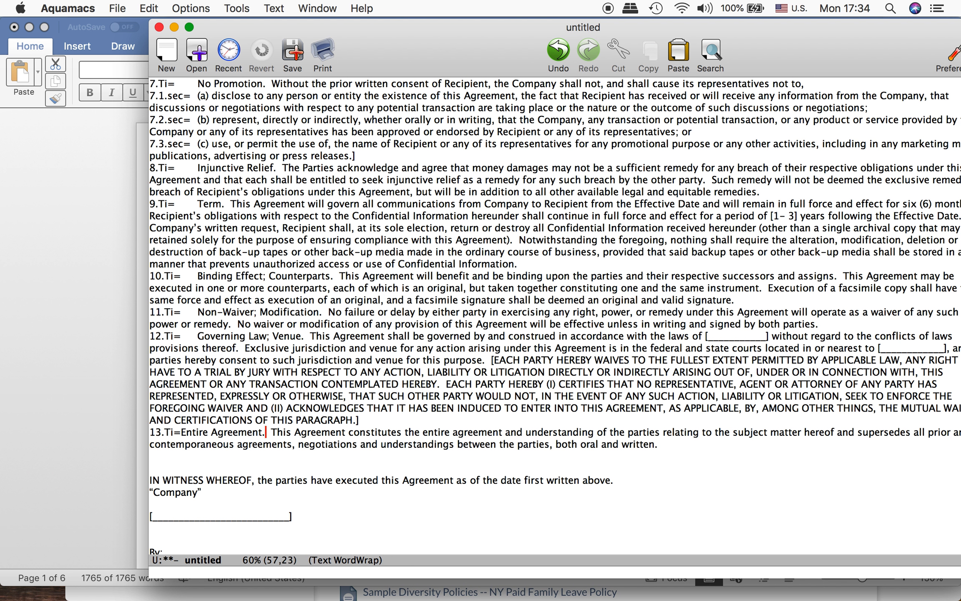
pyautogui.press('Return')
pyautogui.press('Return')
pyautogui.write('13.s')
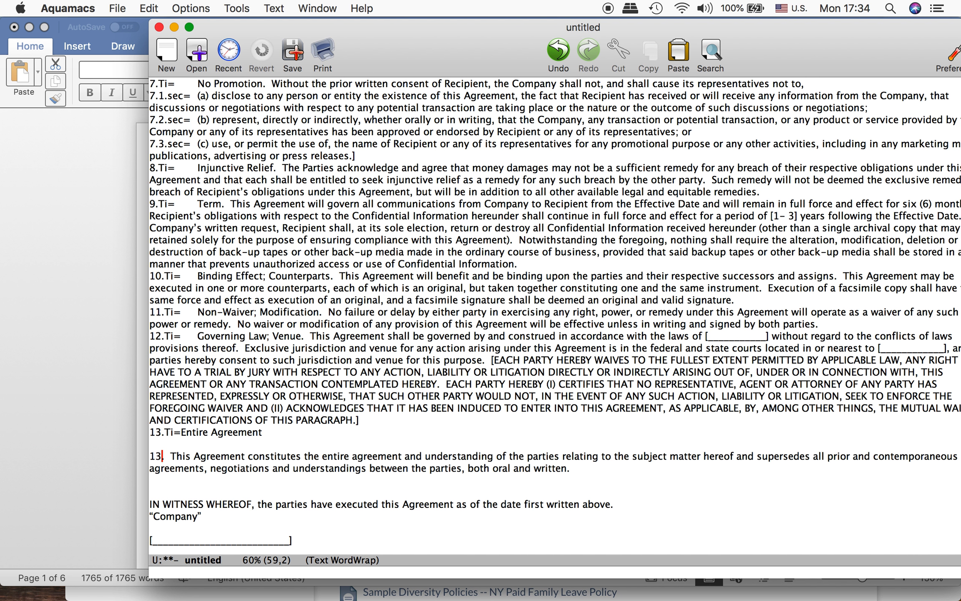
pyautogui.write('ec=')
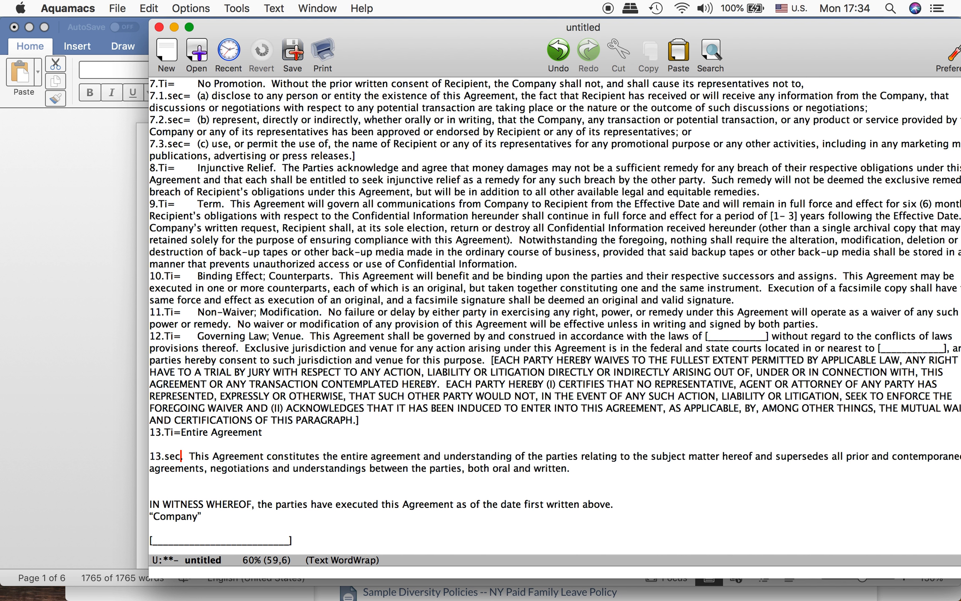
pyautogui.hotkey('shift', 'Right')
pyautogui.hotkey('shift', 'Right')
pyautogui.hotkey('shift', 'Right')
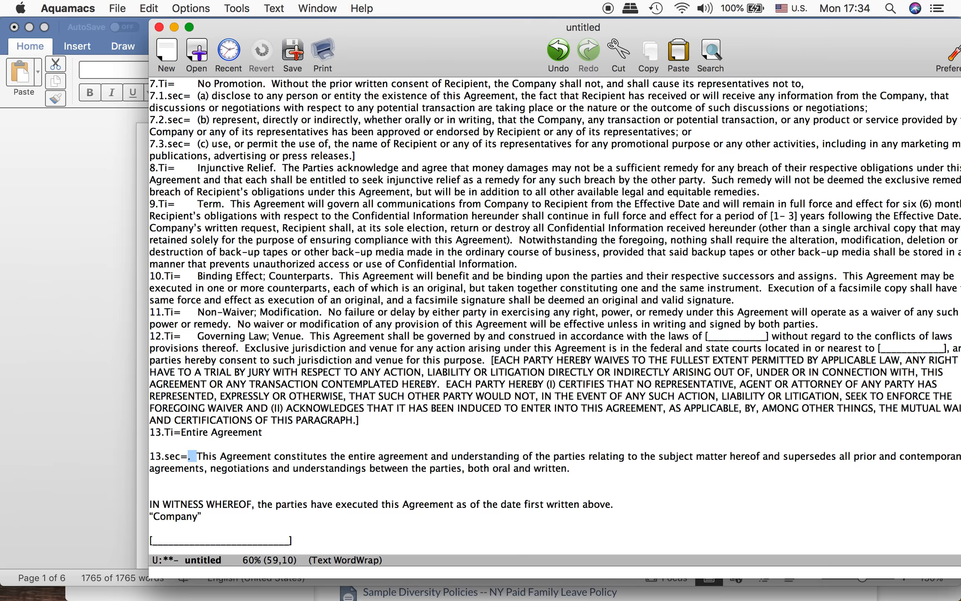
pyautogui.press('BackSpace')
# Step: Add a blank line above the 13.Ti=Entire Agreement line
pyautogui.press('Left')
pyautogui.press('Left')
pyautogui.press('Left')
pyautogui.press('Left')
pyautogui.press('Left')
pyautogui.press('Left')
pyautogui.press('Left')
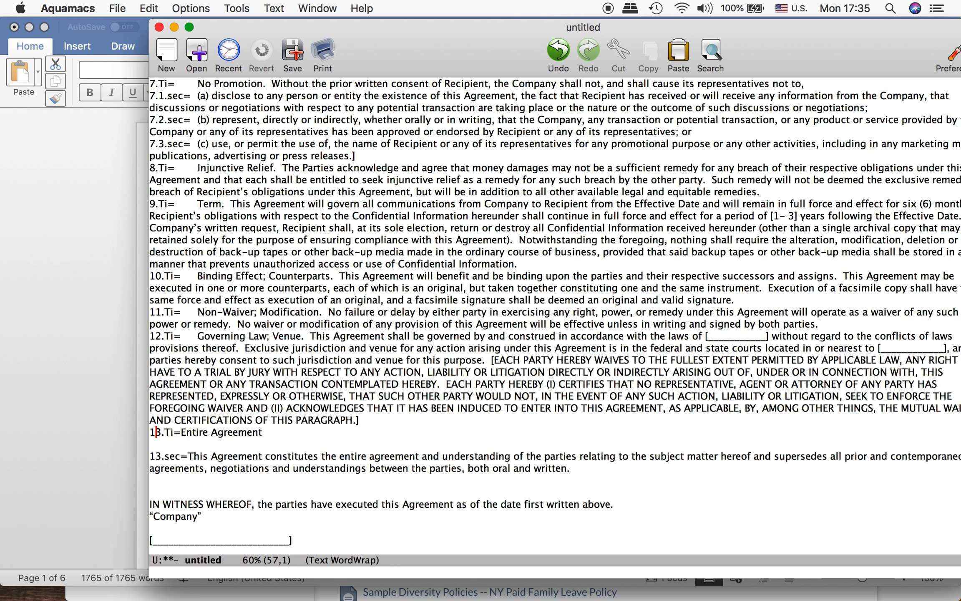
pyautogui.press('Return')
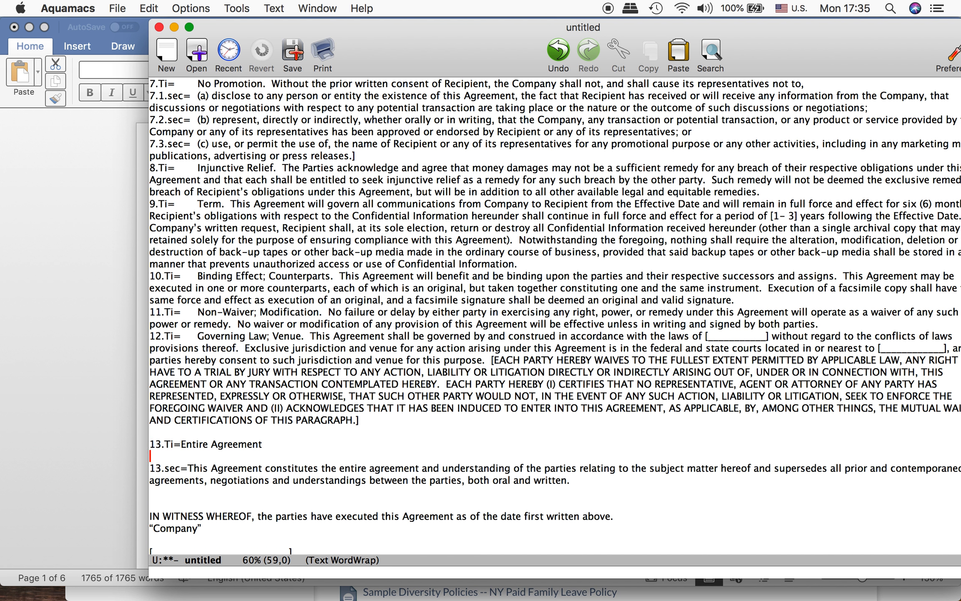